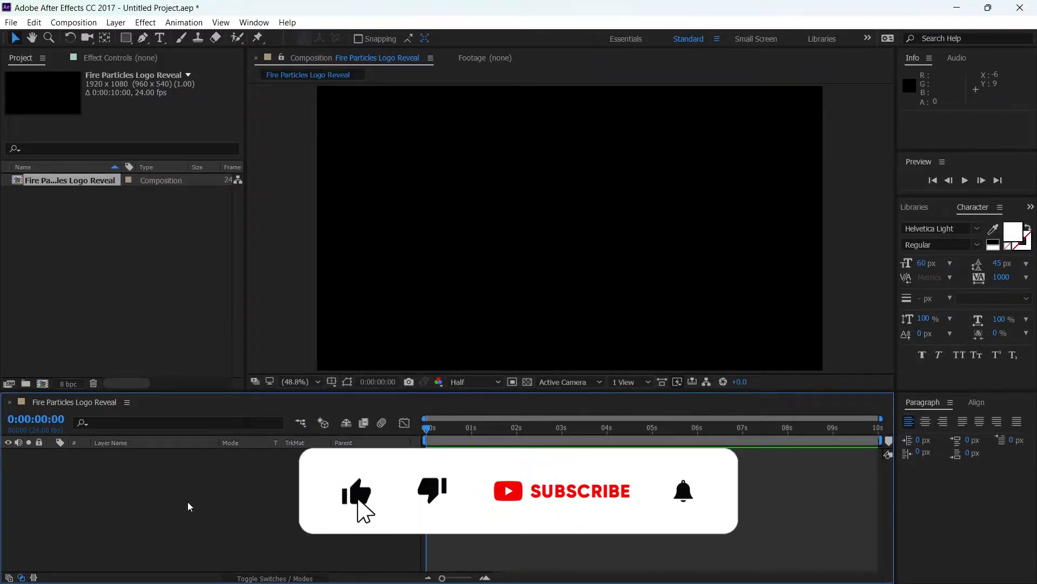
# Step: Create a black 1920 x 1080 px solid layer named BG in the Fire Particles Logo Reveal composition
pyautogui.click(116, 23)
pyautogui.moveTo(162, 37)
pyautogui.click(378, 52)
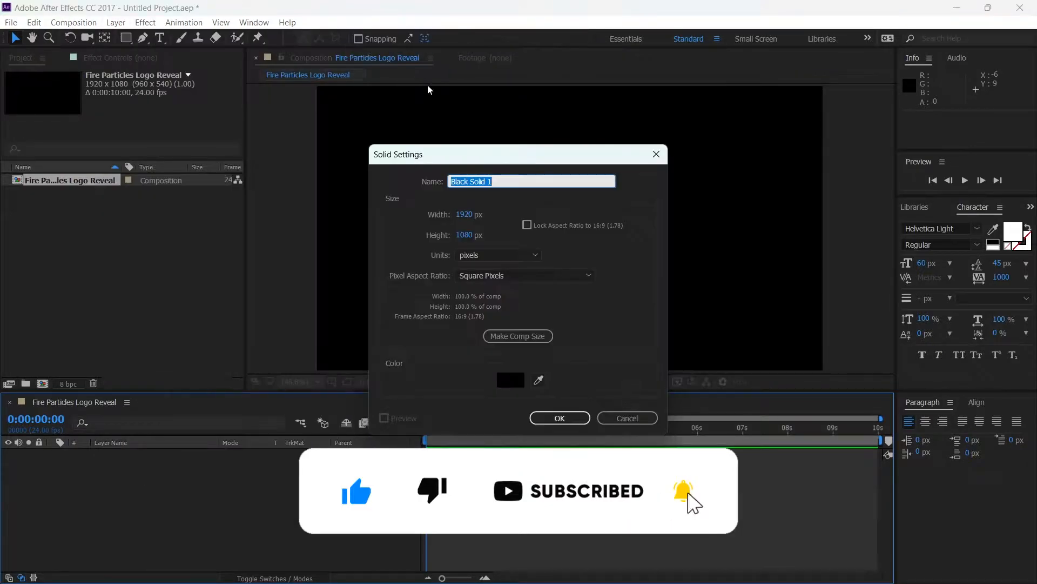
pyautogui.write('BG')
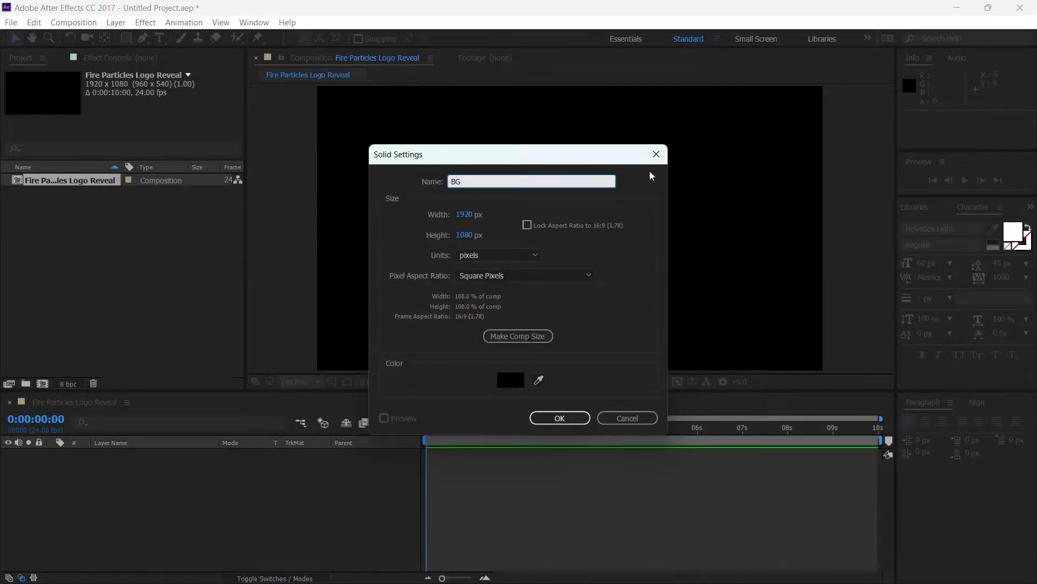
pyautogui.click(516, 380)
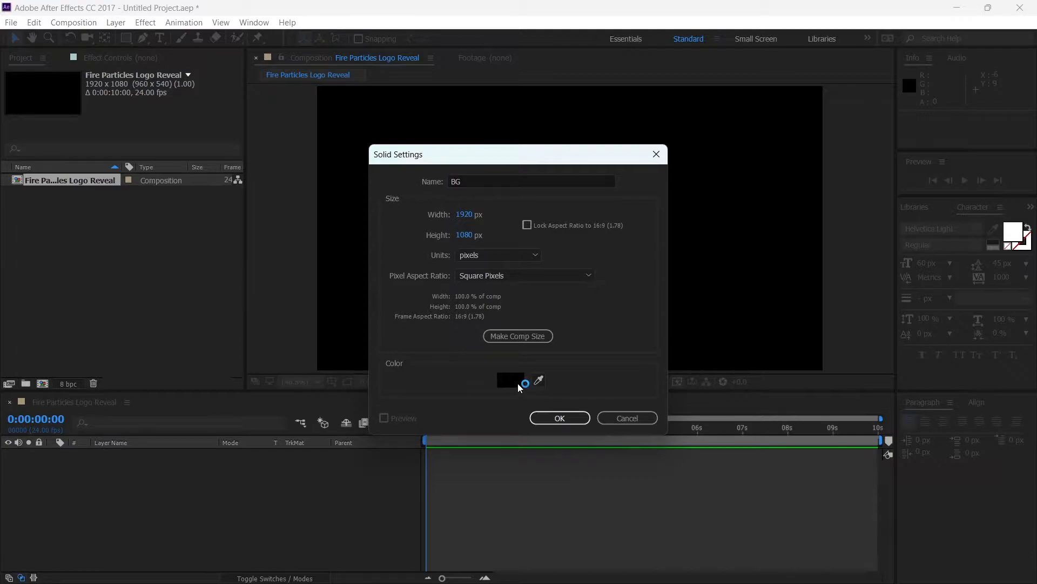
pyautogui.click(517, 383)
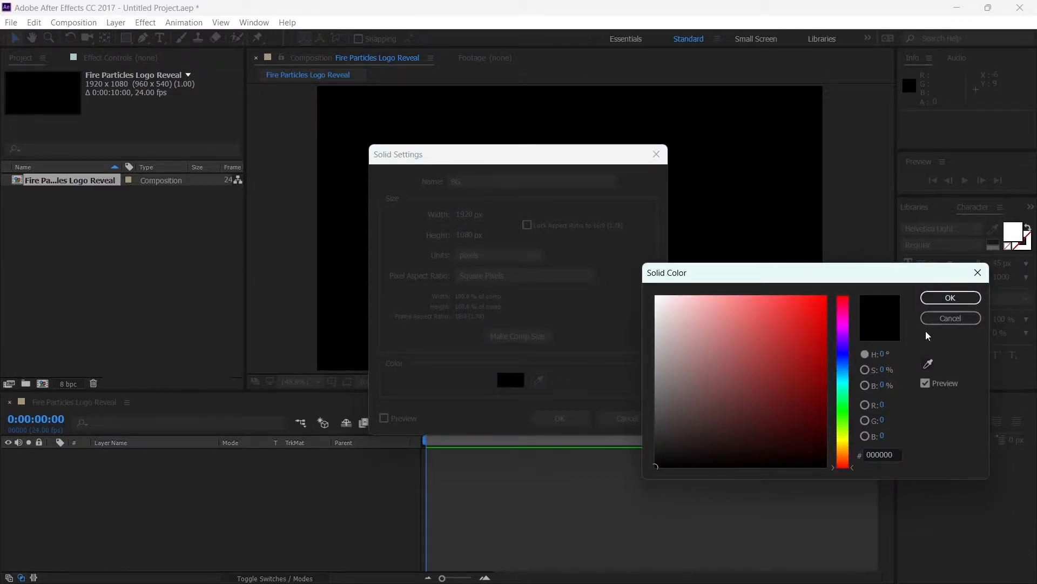
pyautogui.click(950, 297)
pyautogui.click(559, 418)
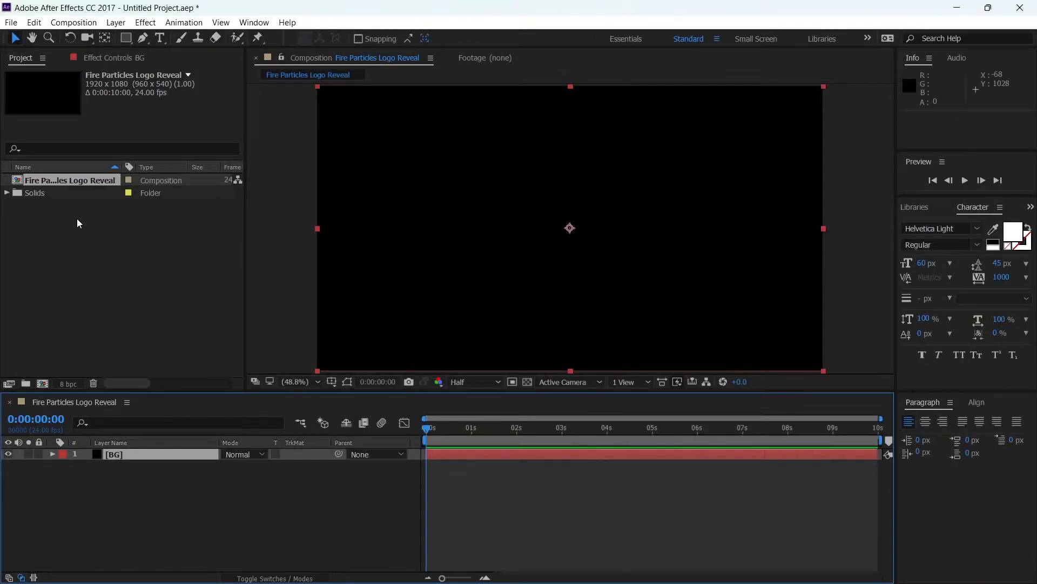
# Step: Import the Particles 3rd render movie and the Reflection Enviroment Map Photoshop file from the Assets folder
pyautogui.doubleClick(144, 278)
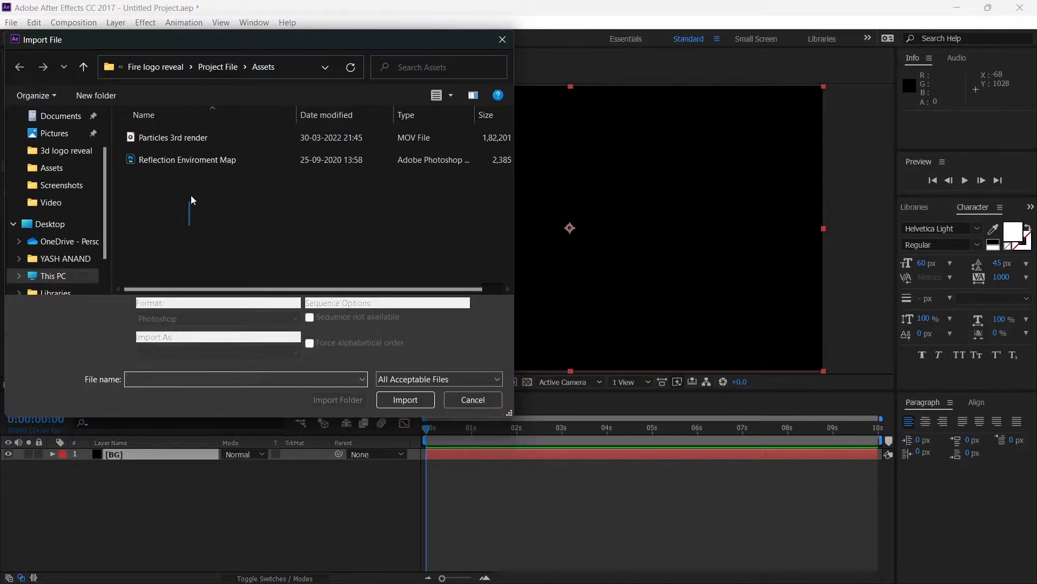
pyautogui.moveTo(188, 206); pyautogui.dragTo(225, 109)
pyautogui.click(419, 405)
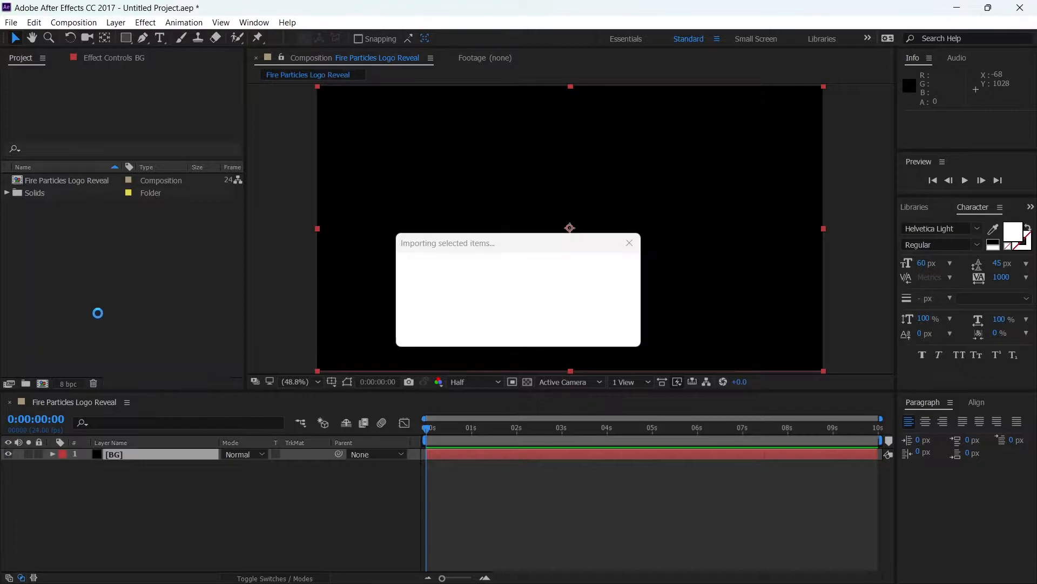
# Step: Place Particles 3rd render.mov above the BG layer and move the current time to 0:00:03:22
pyautogui.click(65, 194)
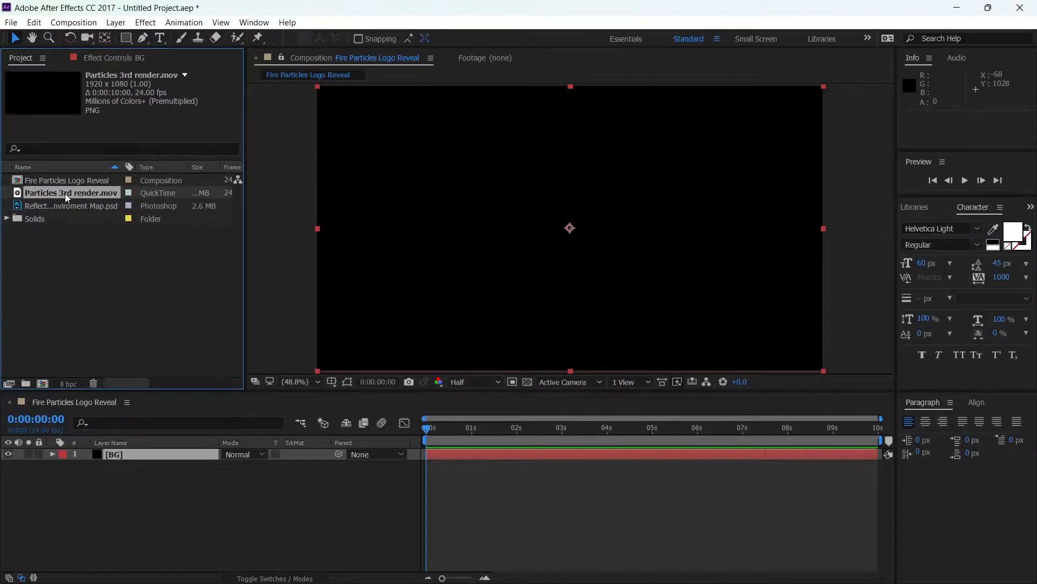
pyautogui.moveTo(74, 193); pyautogui.dragTo(169, 451)
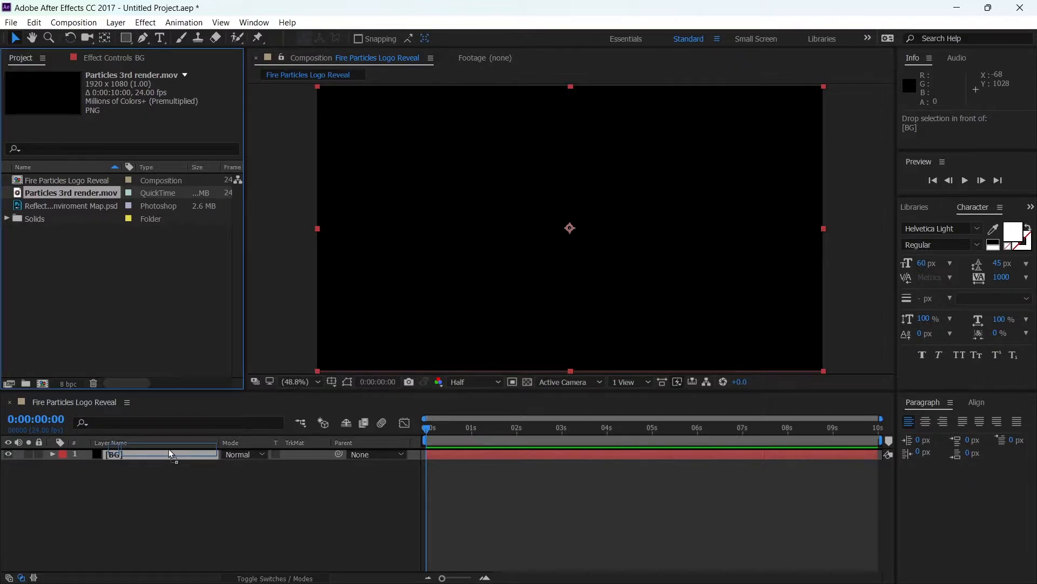
pyautogui.moveTo(168, 448); pyautogui.dragTo(167, 448)
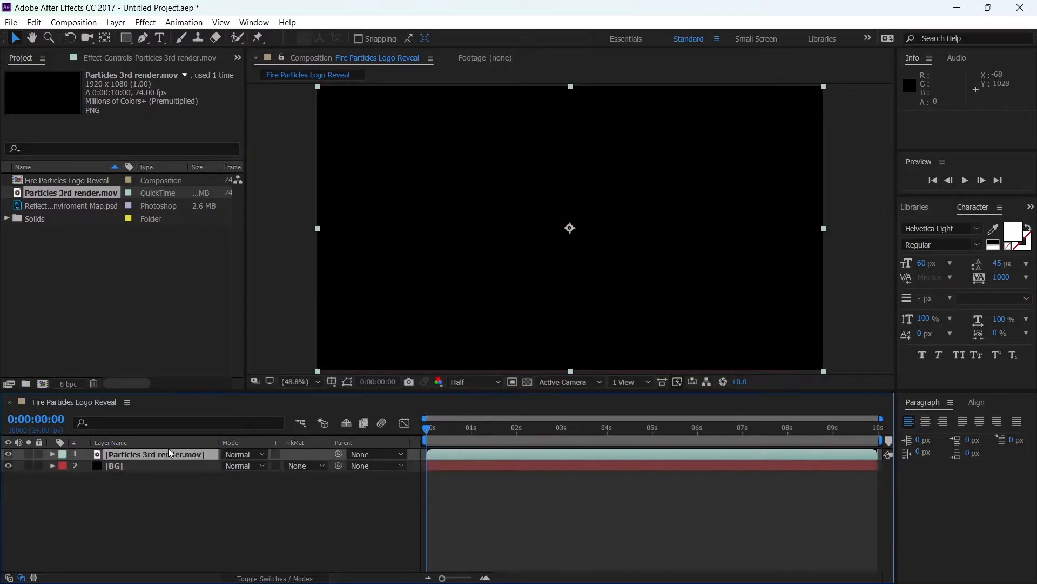
pyautogui.moveTo(562, 442); pyautogui.dragTo(603, 439)
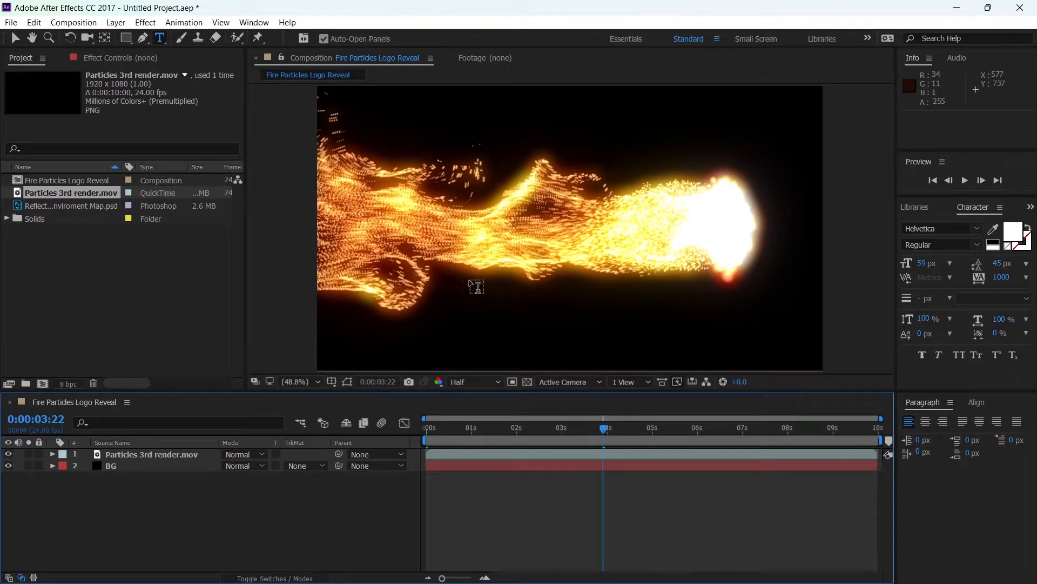
# Step: Add a horizontal text layer reading "Particles" over the fire footage
pyautogui.hotkey('ctrl', 't')
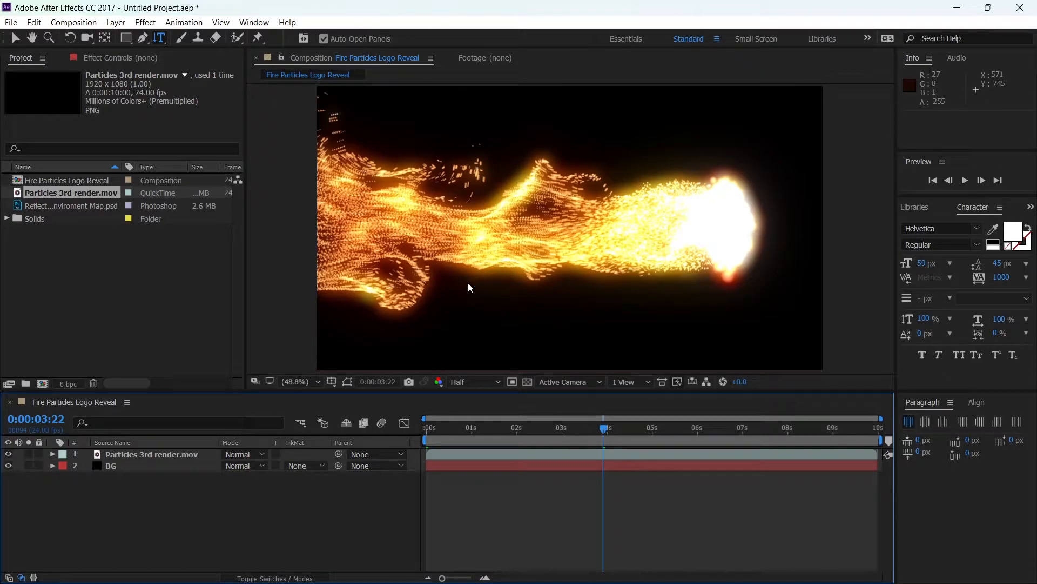
pyautogui.click(472, 286)
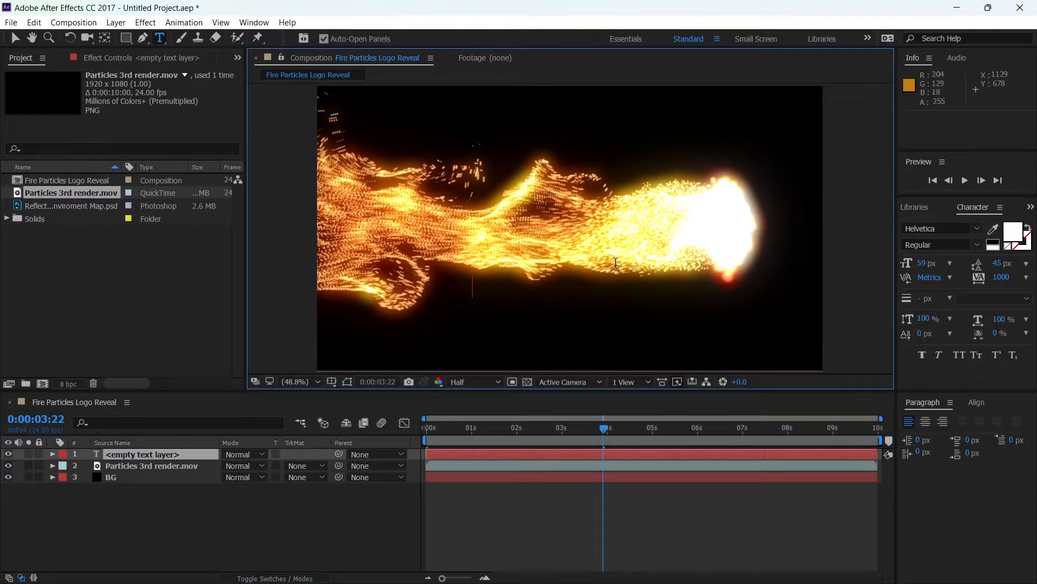
pyautogui.write('Pa')
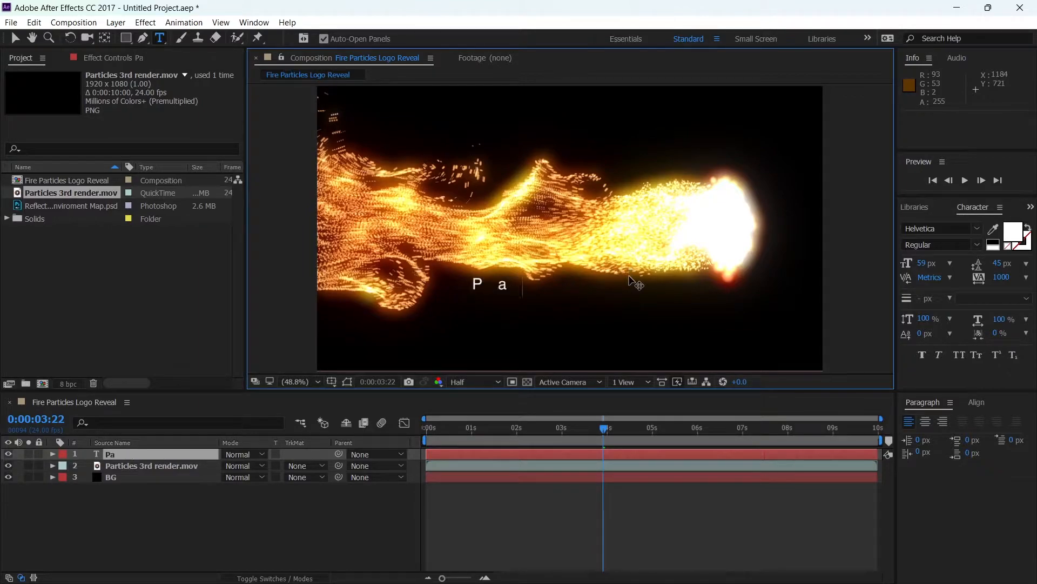
pyautogui.write('rticles')
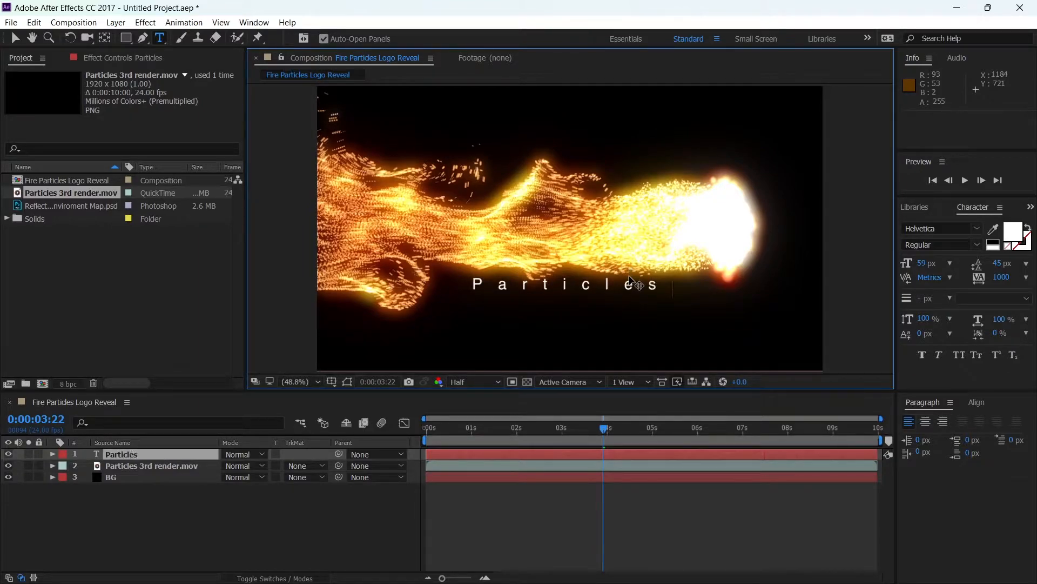
# Step: Format the Particles text in Aviano Flare Bold at 125 px with tracking 0
pyautogui.hotkey('ctrl', 'a')
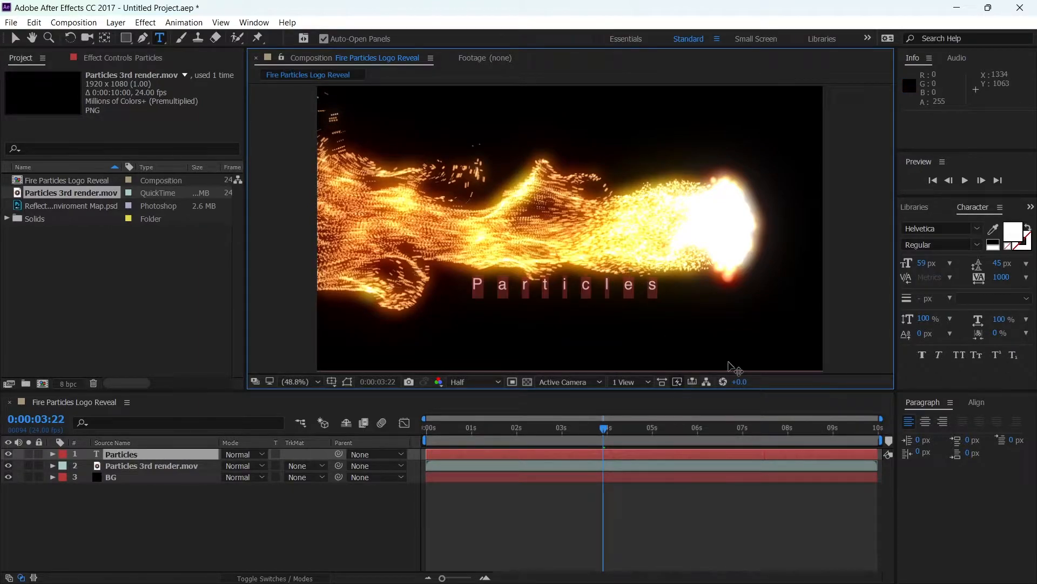
pyautogui.click(933, 228)
pyautogui.write('Aviano Flare')
pyautogui.press('Return')
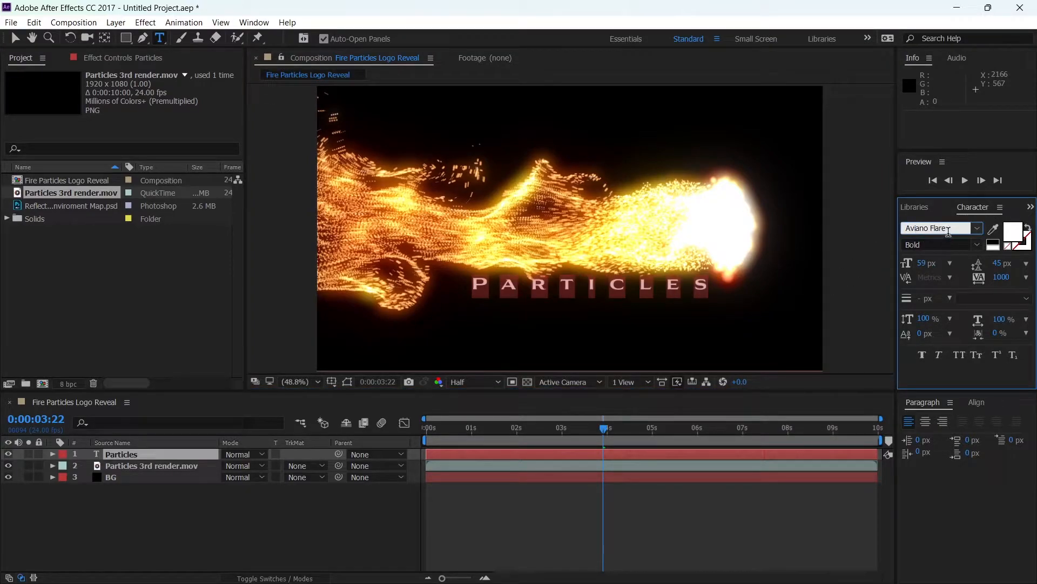
pyautogui.moveTo(925, 263); pyautogui.dragTo(968, 265)
pyautogui.click(1006, 277)
pyautogui.write('0')
pyautogui.press('Return')
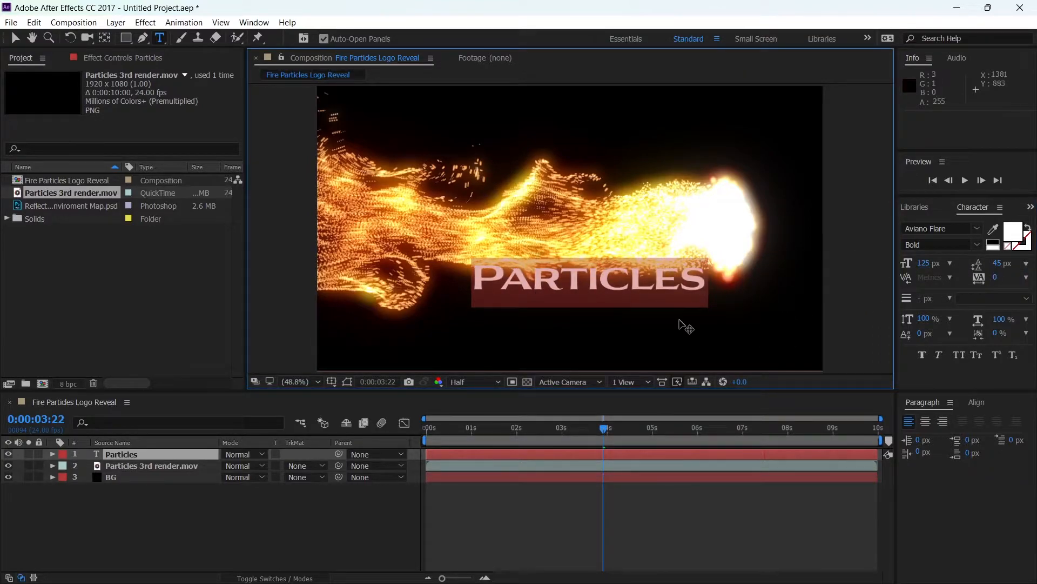
# Step: Set the Particles text's font size to 140 px
pyautogui.moveTo(925, 263); pyautogui.dragTo(946, 263)
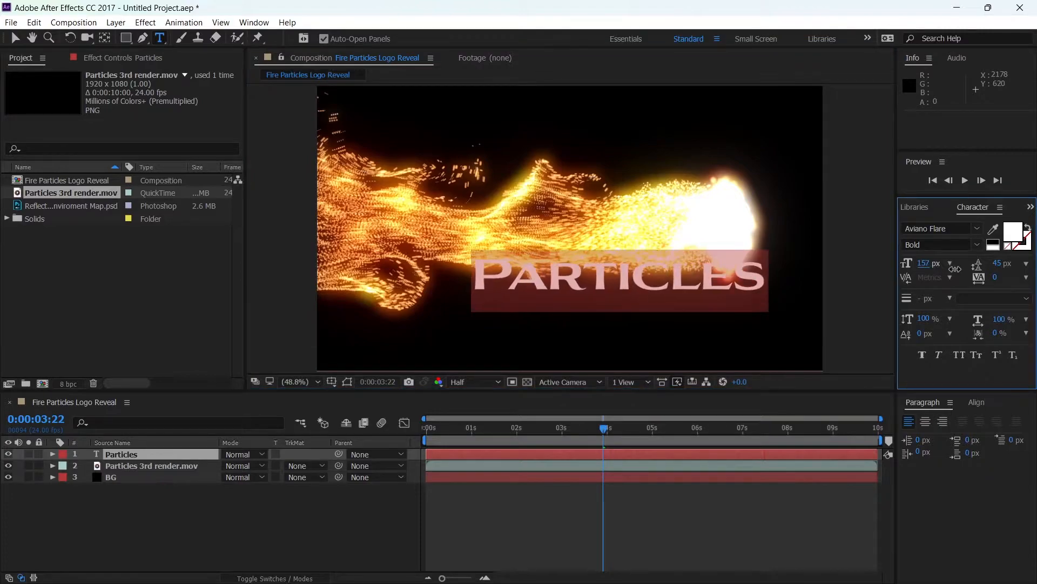
pyautogui.click(925, 263)
pyautogui.write('140')
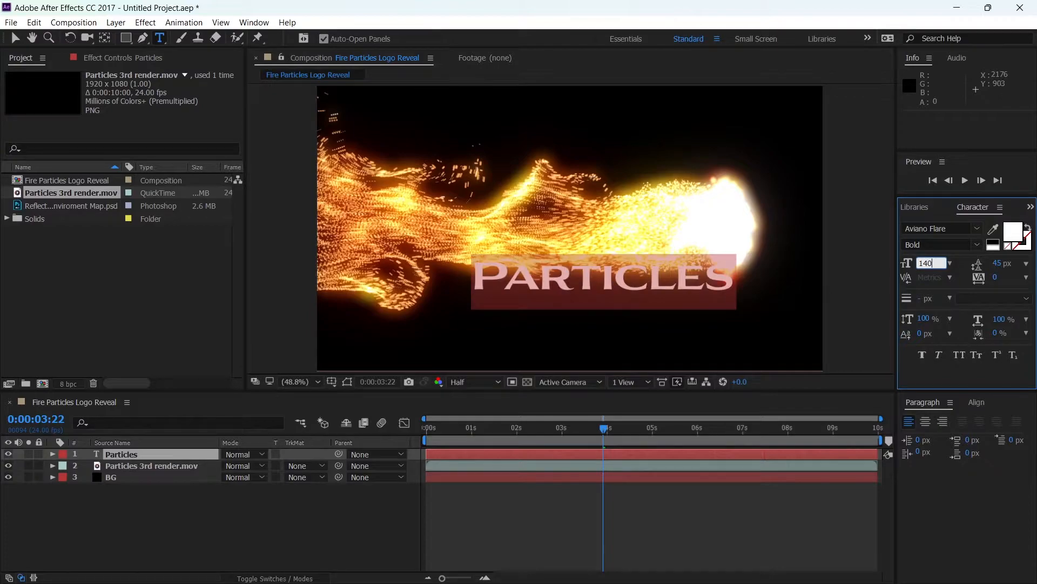
pyautogui.press('Return')
pyautogui.click(178, 527)
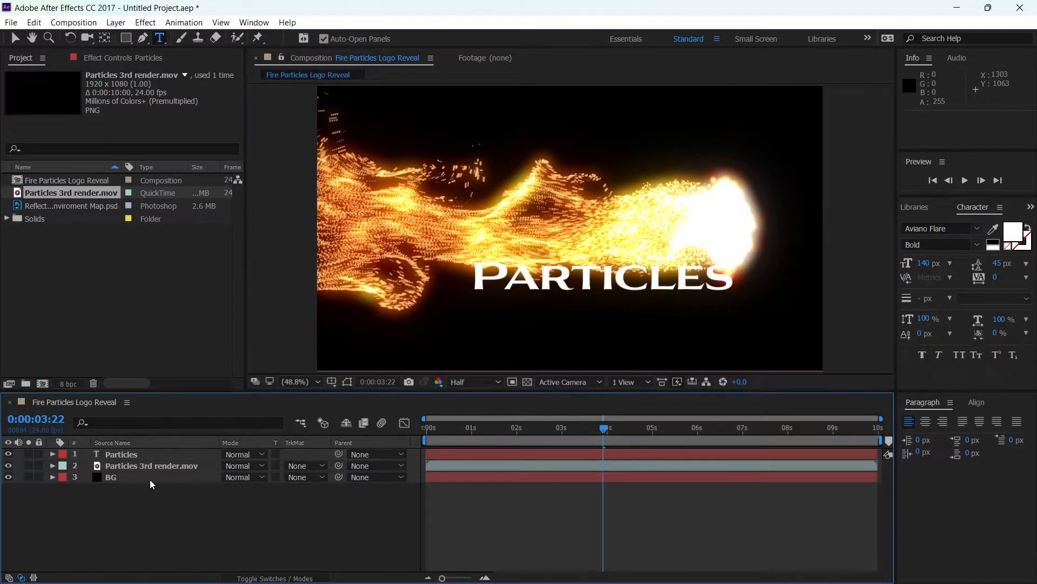
# Step: Centre the Particles text layer horizontally and vertically in the composition
pyautogui.click(148, 453)
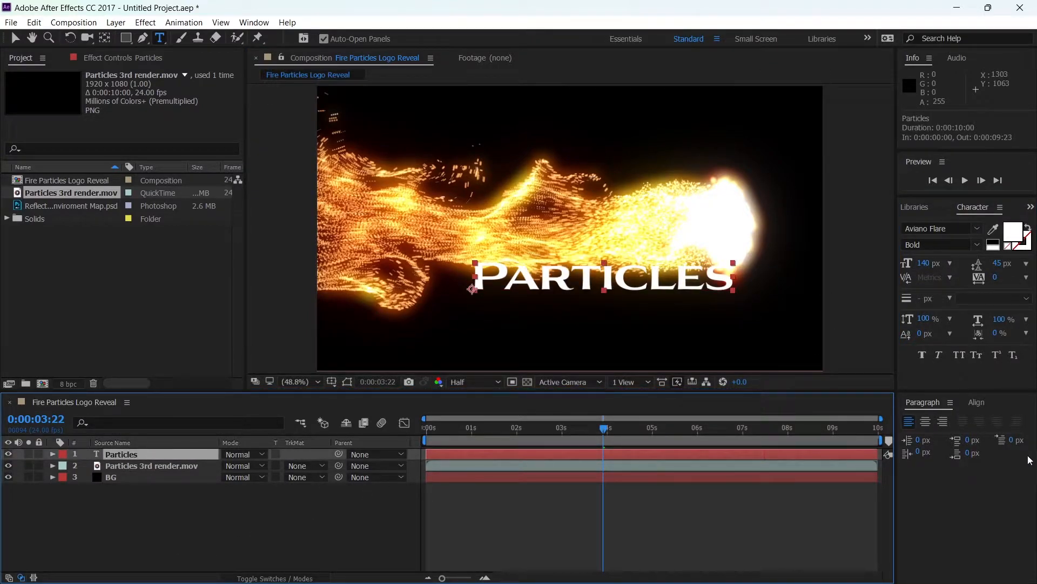
pyautogui.click(976, 402)
pyautogui.click(933, 436)
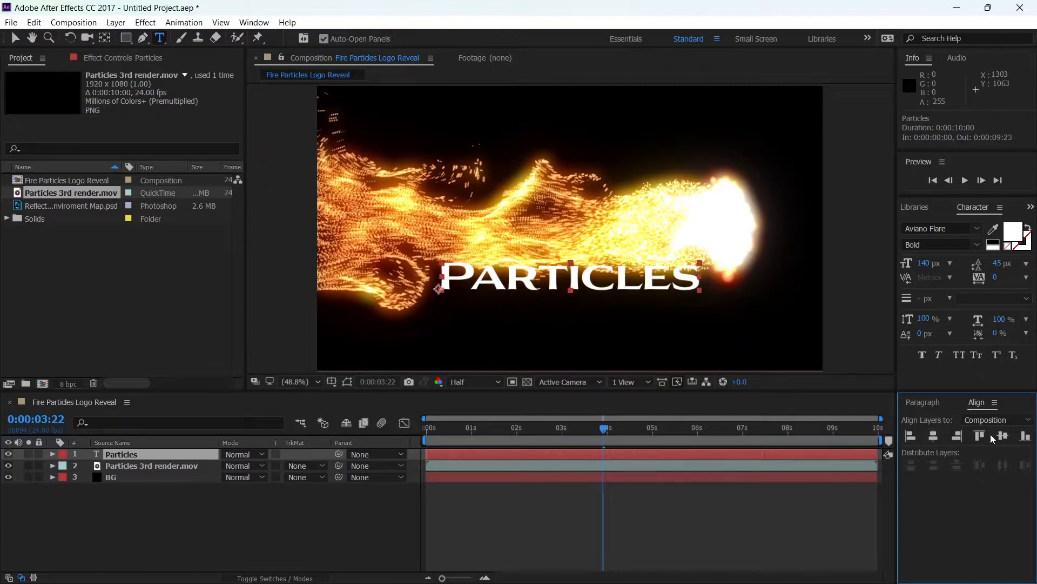
pyautogui.click(1003, 437)
# Step: Pre-compose the Particles text layer as "Logo Holder", moving all attributes into the new composition
pyautogui.click(175, 457)
pyautogui.click(116, 22)
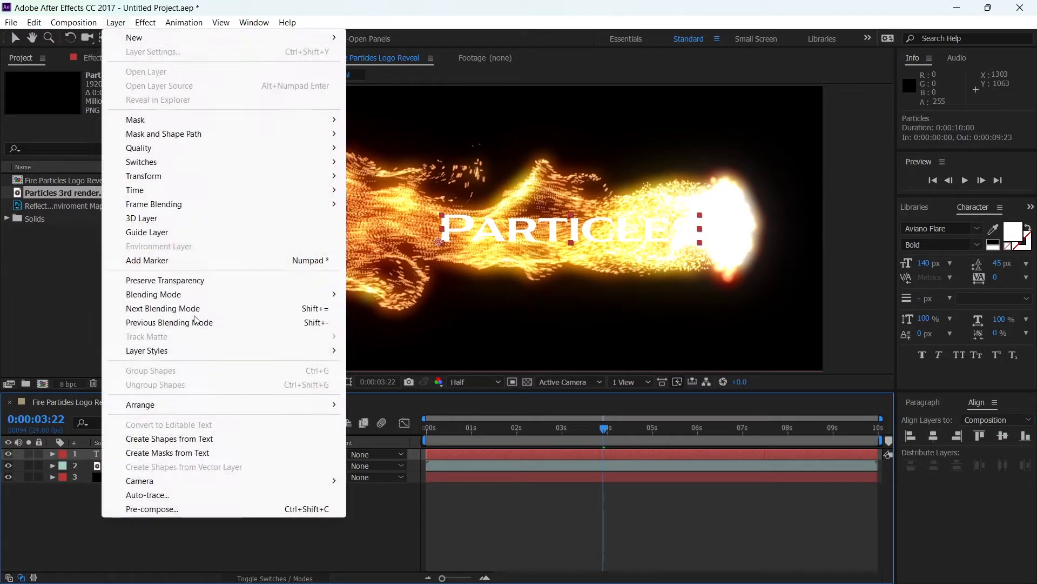
pyautogui.click(162, 510)
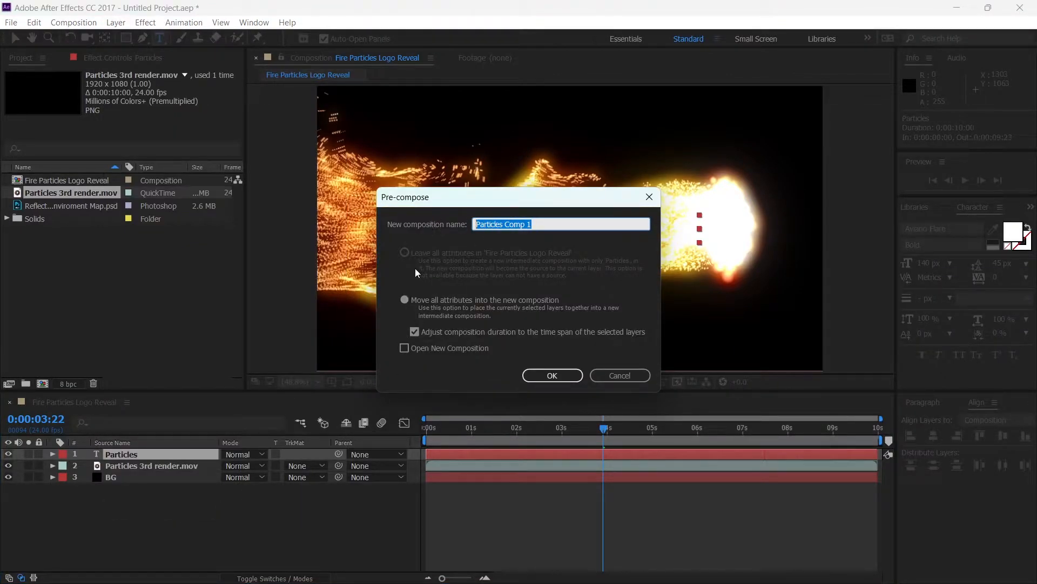
pyautogui.write('Logo Holder')
pyautogui.click(562, 380)
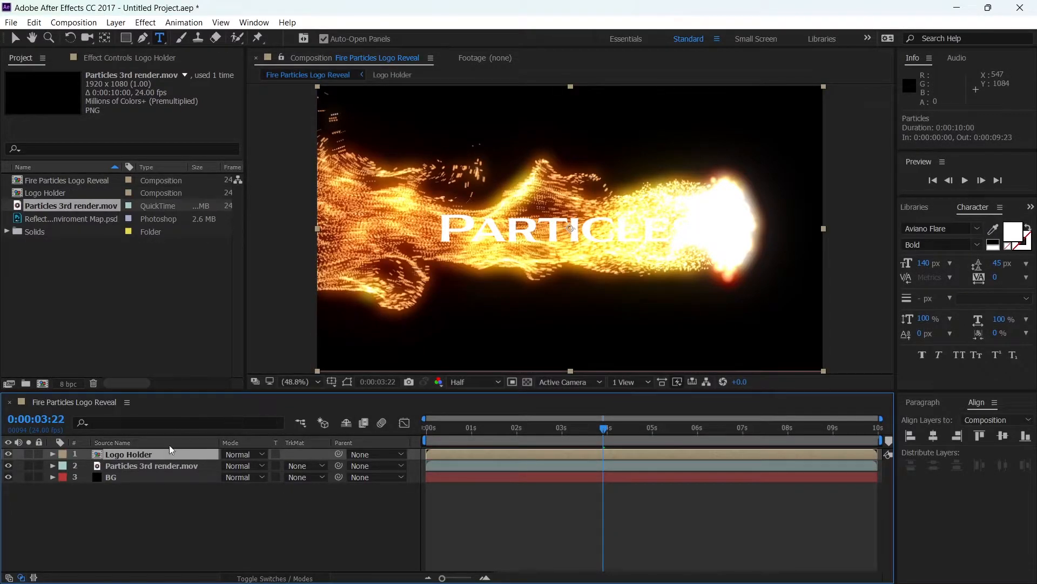
# Step: Open the Logo Holder composition and pre-compose its Particles text layer as "Logo Look"
pyautogui.click(119, 452)
pyautogui.doubleClick(119, 453)
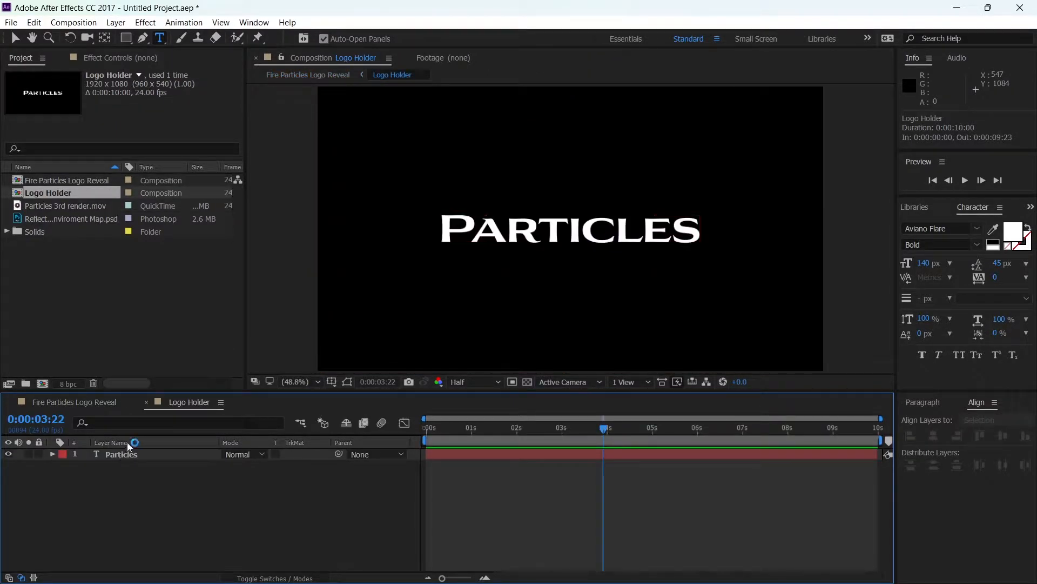
pyautogui.click(122, 455)
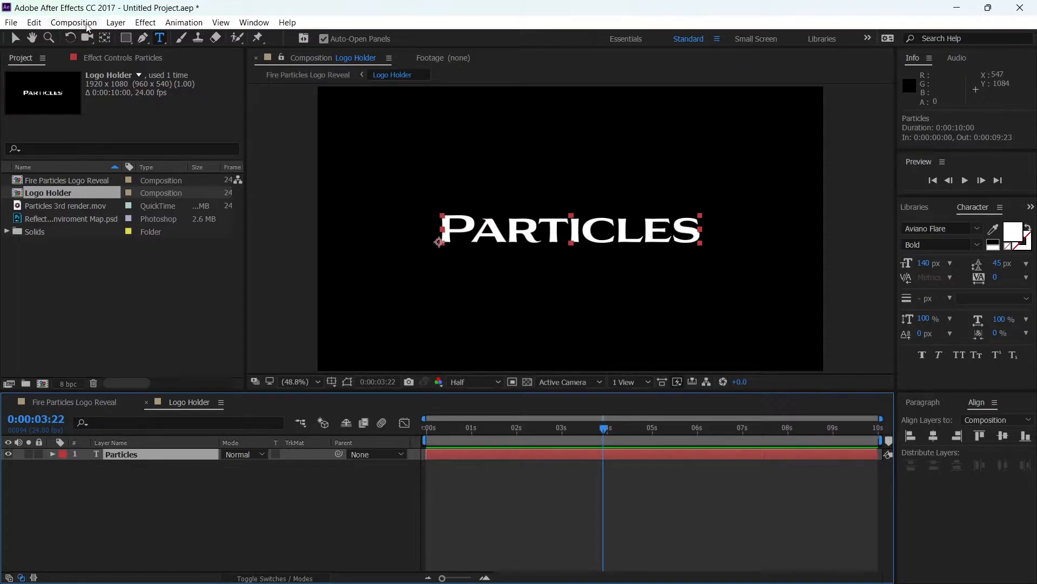
pyautogui.click(115, 23)
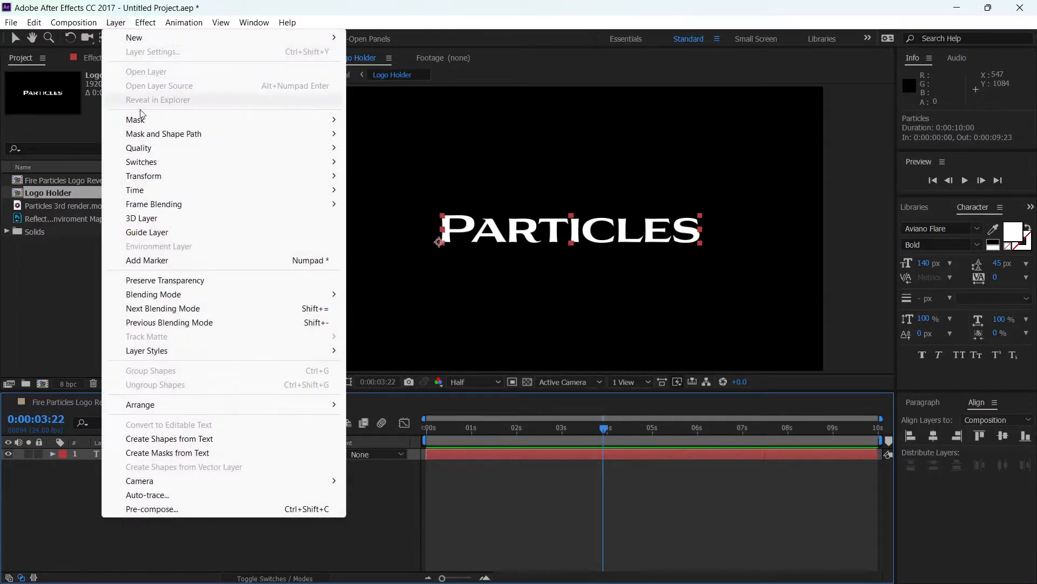
pyautogui.click(204, 506)
pyautogui.write('Logo Look')
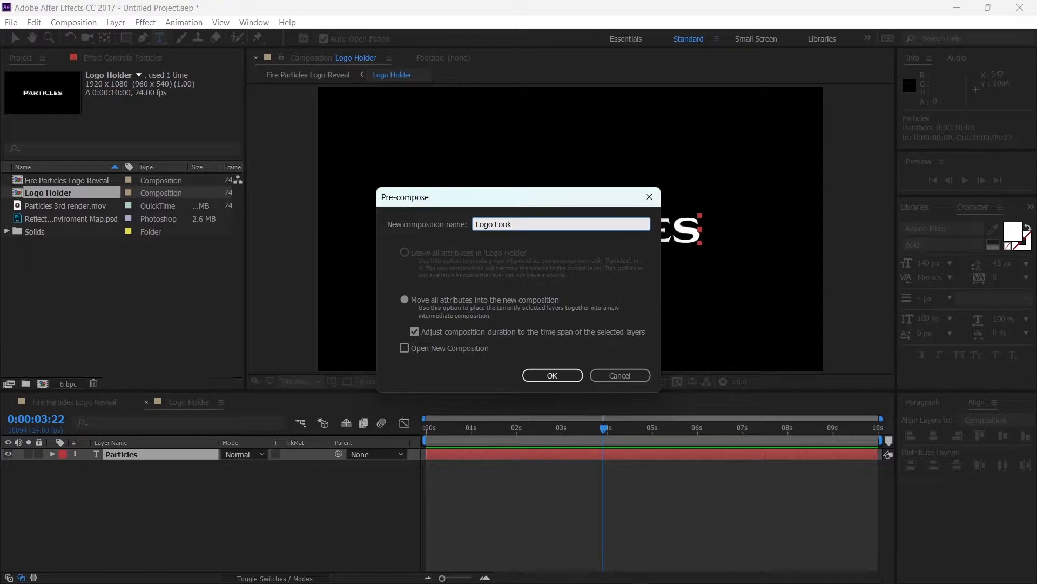
pyautogui.press('Return')
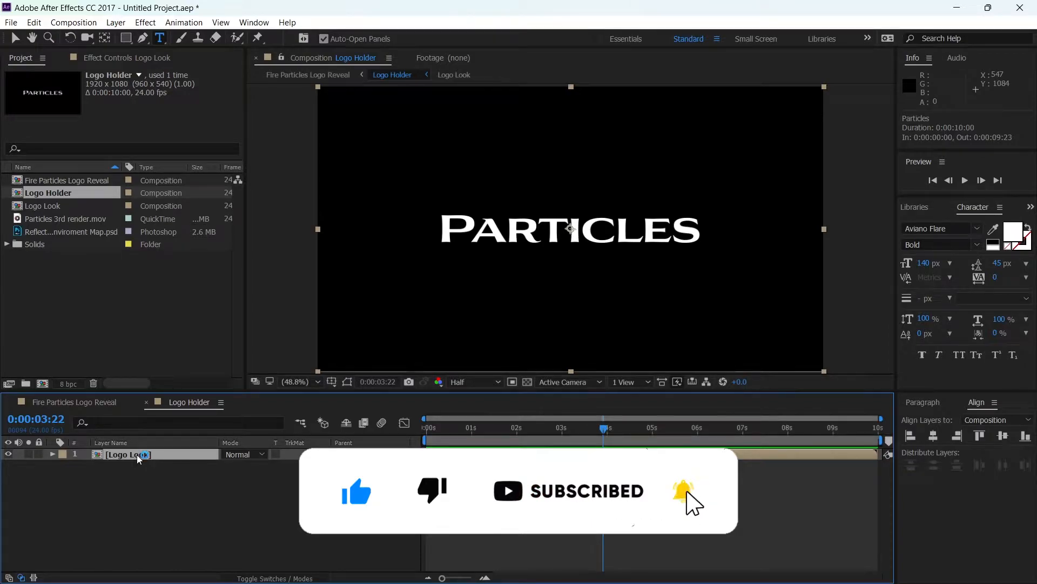
# Step: Place Reflection Enviroment Map.psd beneath the Logo Look layer in the Logo Holder composition
pyautogui.click(114, 488)
pyautogui.click(49, 232)
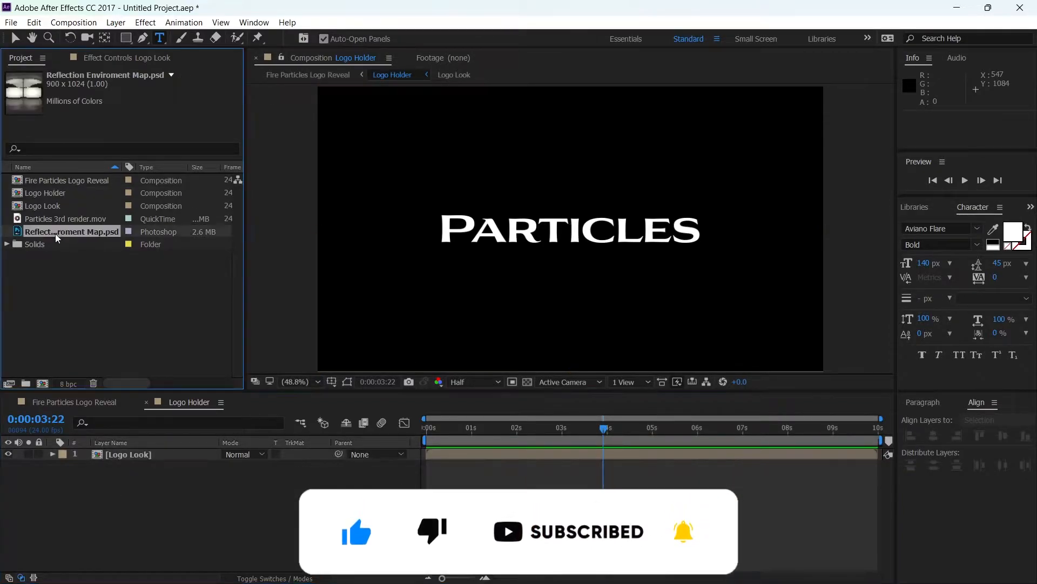
pyautogui.click(47, 223)
pyautogui.click(48, 230)
pyautogui.moveTo(38, 232); pyautogui.dragTo(151, 503)
# Step: Scale the Reflection Enviroment Map layer to 106% so it fills the composition's height
pyautogui.press('s')
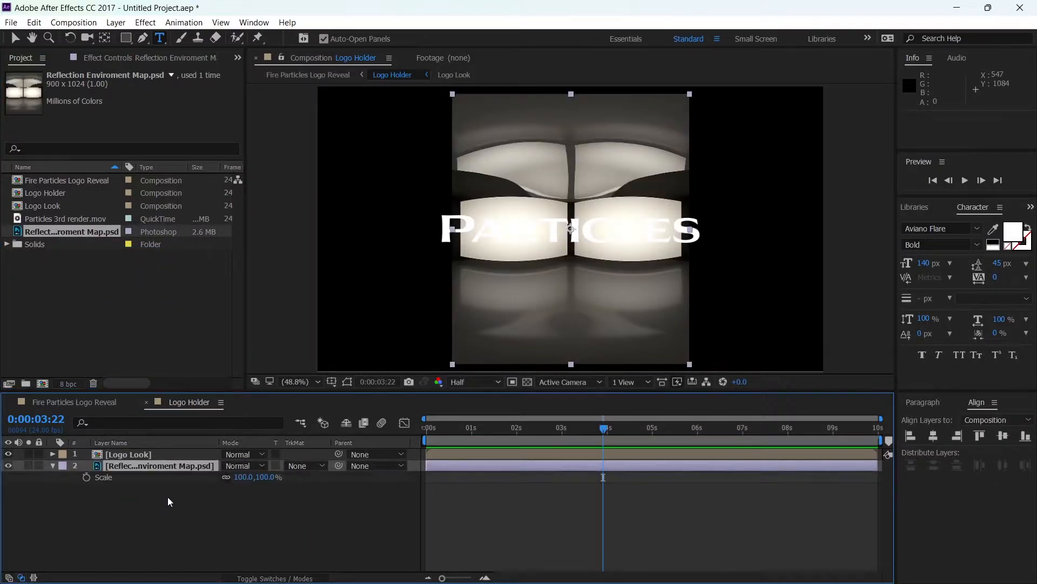
pyautogui.moveTo(241, 477); pyautogui.dragTo(246, 479)
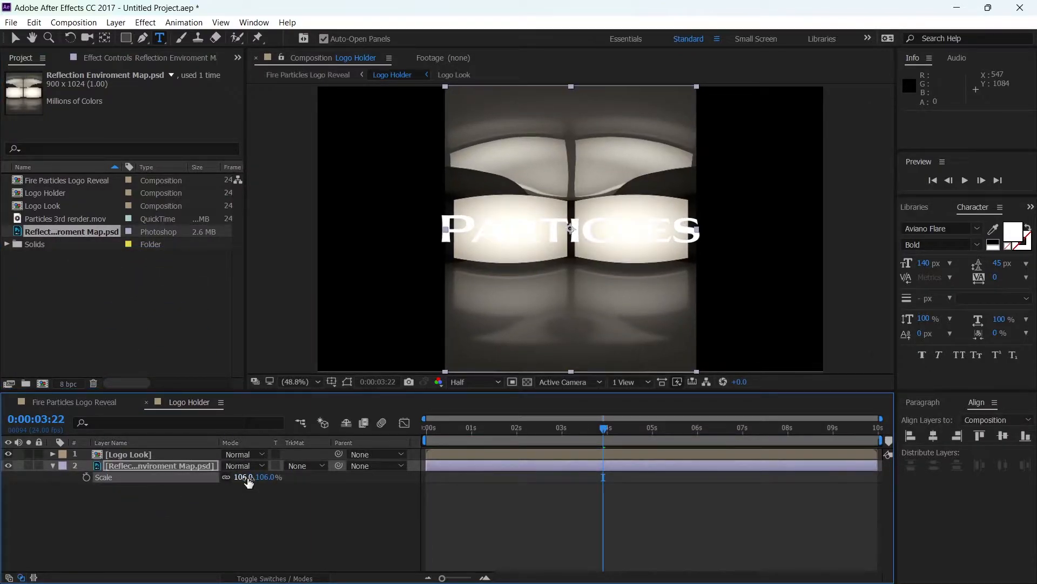
pyautogui.click(149, 466)
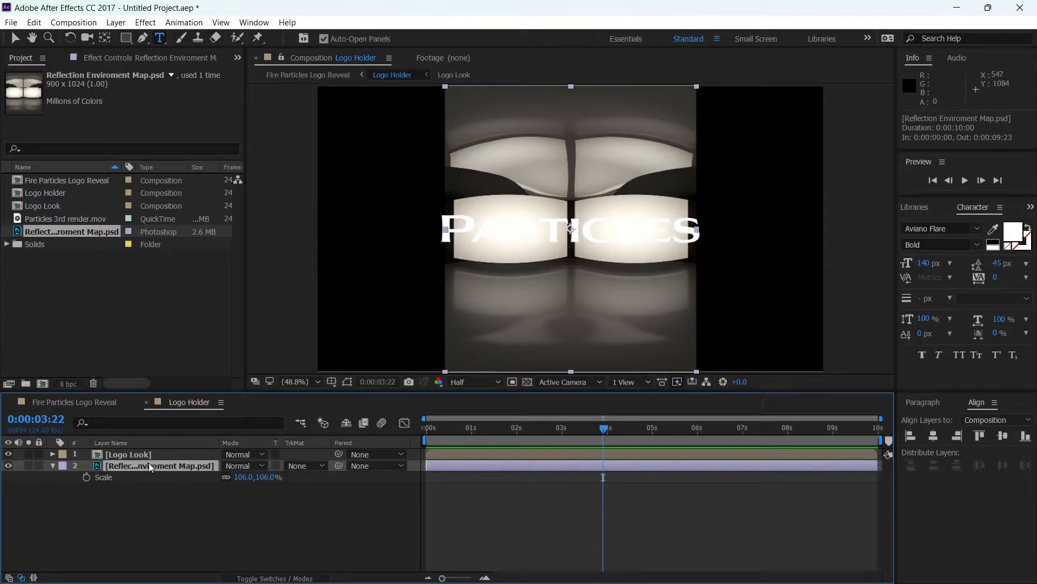
# Step: Apply the Tint and Motion Tile effects to the Reflection Enviroment Map.psd layer
pyautogui.hotkey('ctrl', '5')
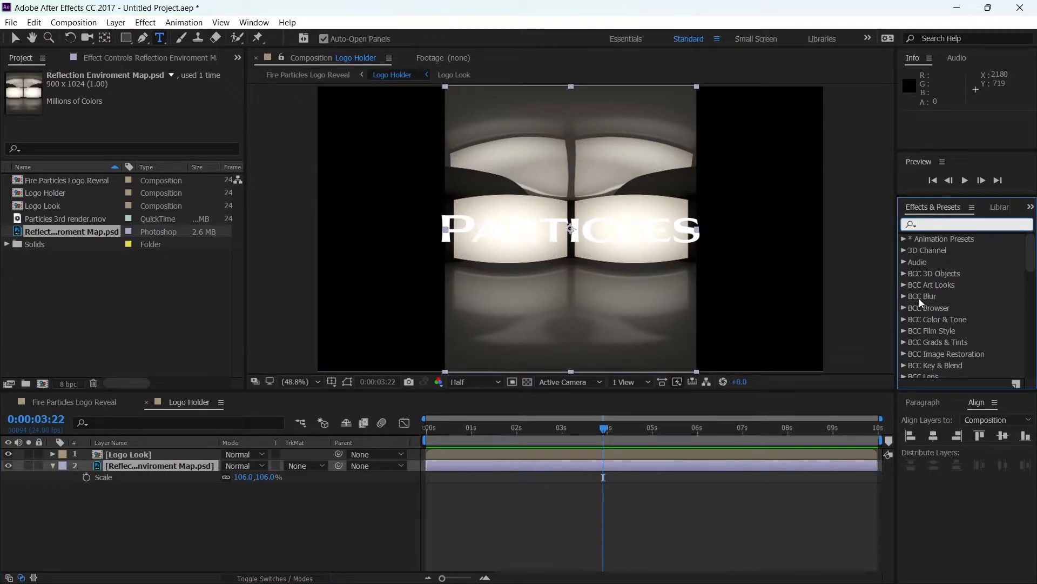
pyautogui.write('tint')
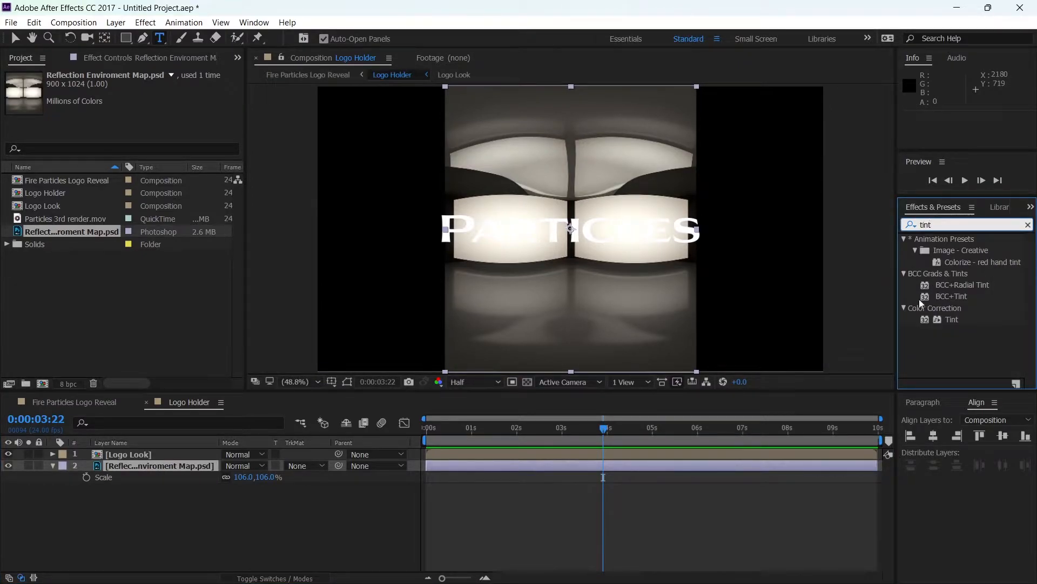
pyautogui.doubleClick(952, 320)
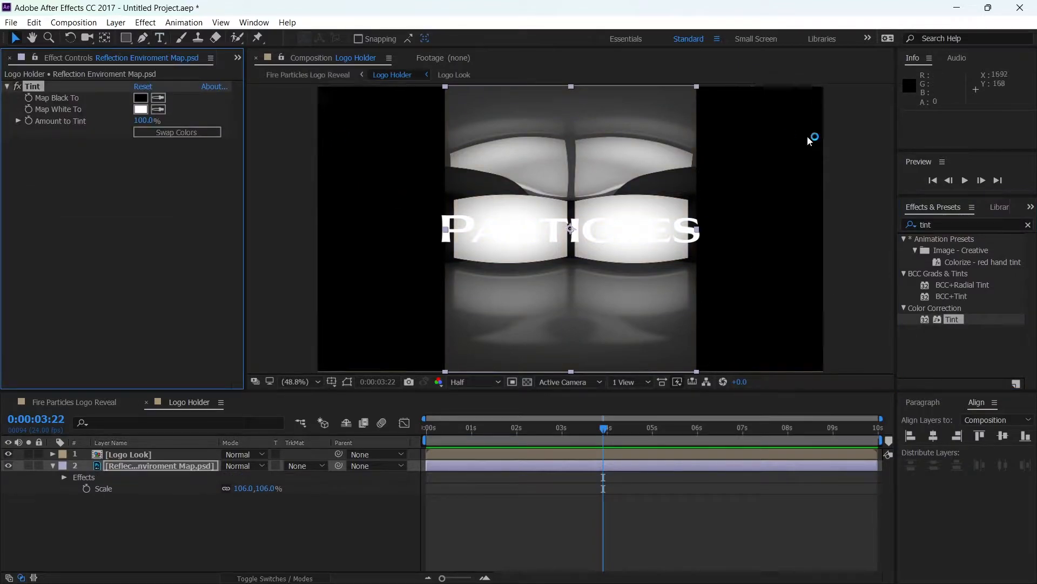
pyautogui.click(943, 222)
pyautogui.write('motio')
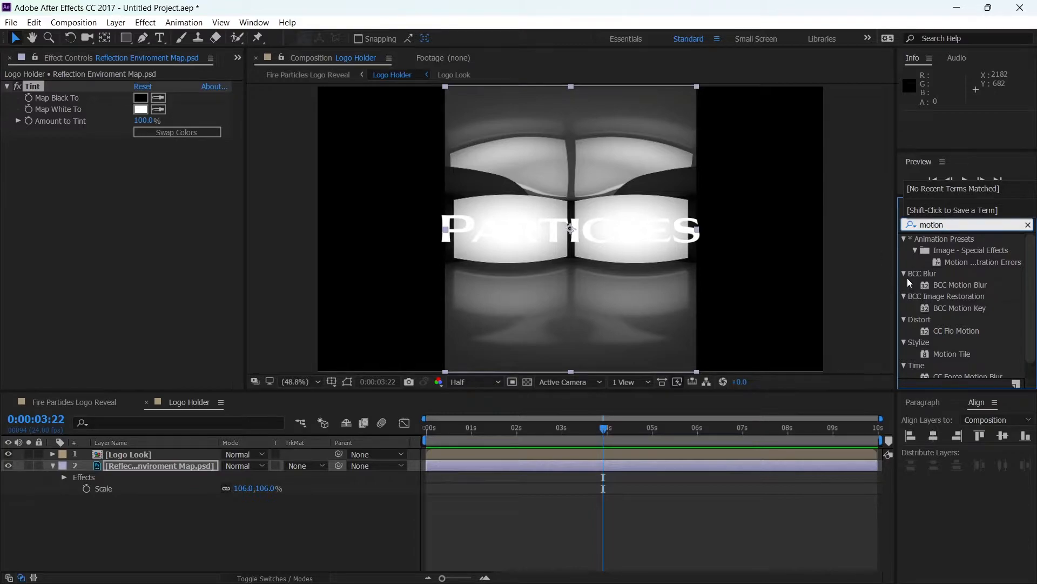
pyautogui.doubleClick(952, 354)
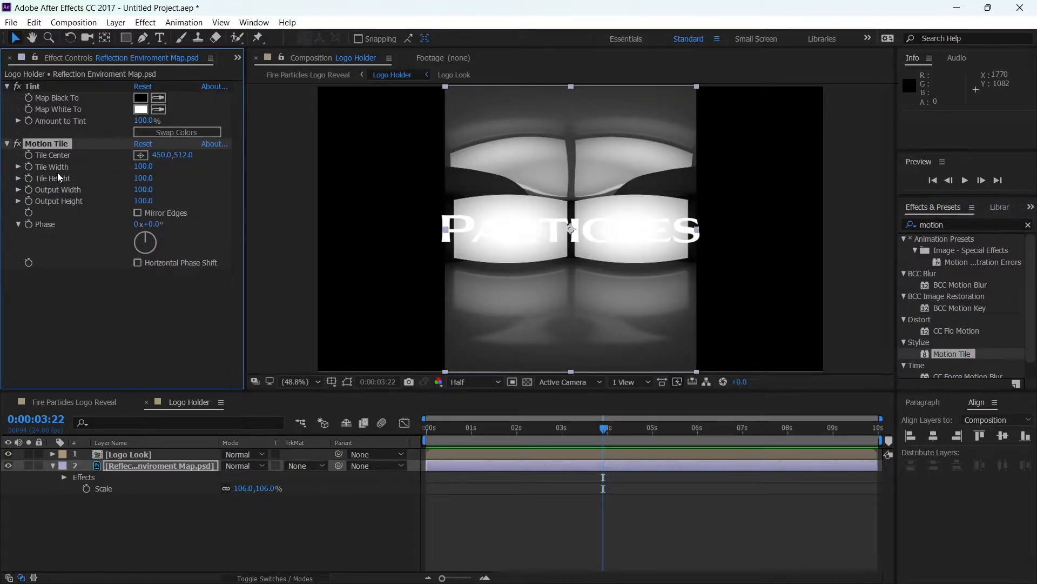
# Step: Keyframe Motion Tile's Tile Center at 0:00:00:00, and set its horizontal value to 1100 at 0:00:09:23
pyautogui.click(454, 427)
pyautogui.moveTo(453, 427); pyautogui.dragTo(398, 440)
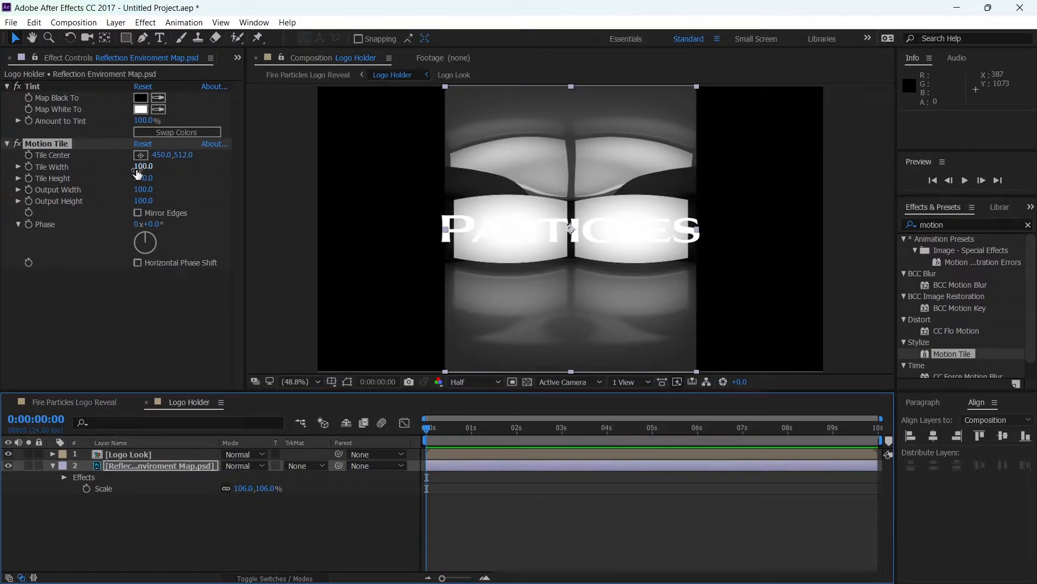
pyautogui.click(29, 156)
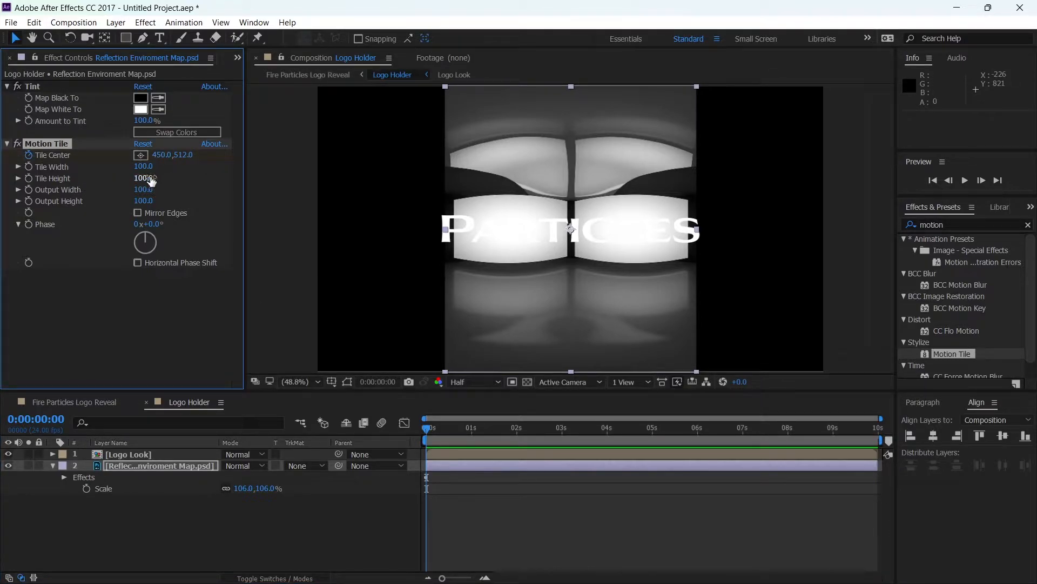
pyautogui.moveTo(427, 429); pyautogui.dragTo(877, 429)
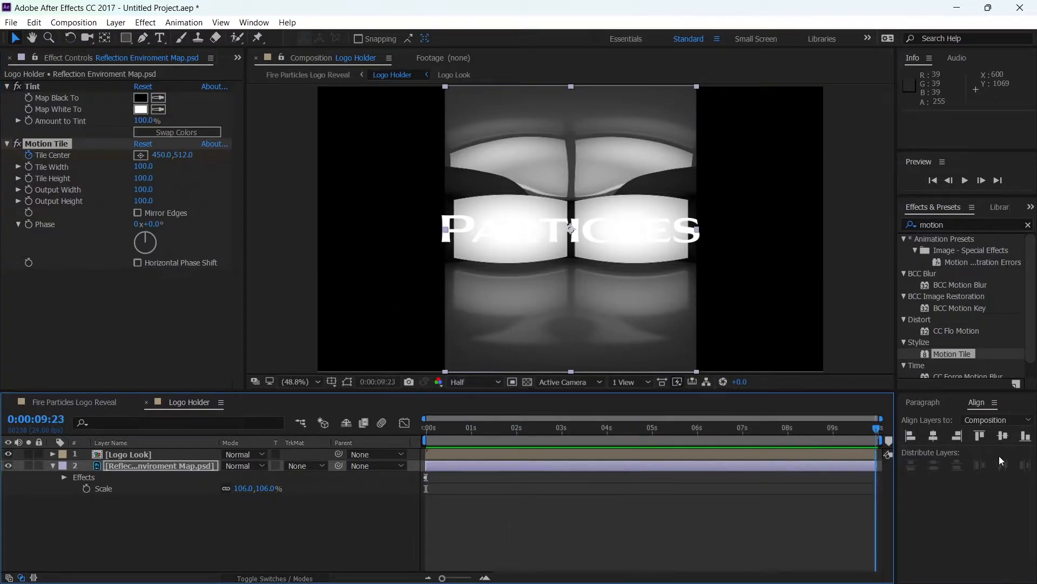
pyautogui.click(163, 155)
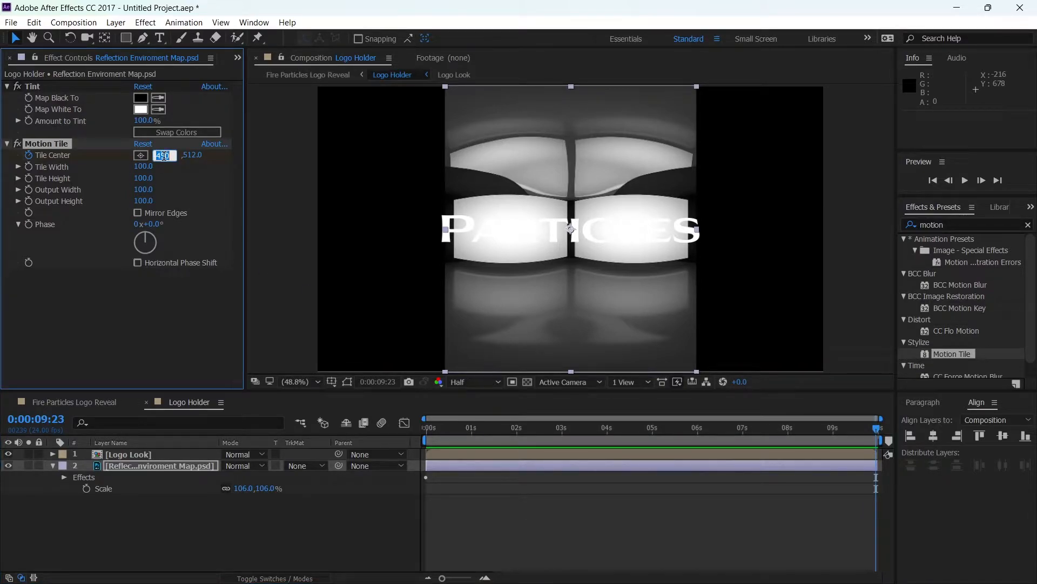
pyautogui.write('1100')
pyautogui.press('Return')
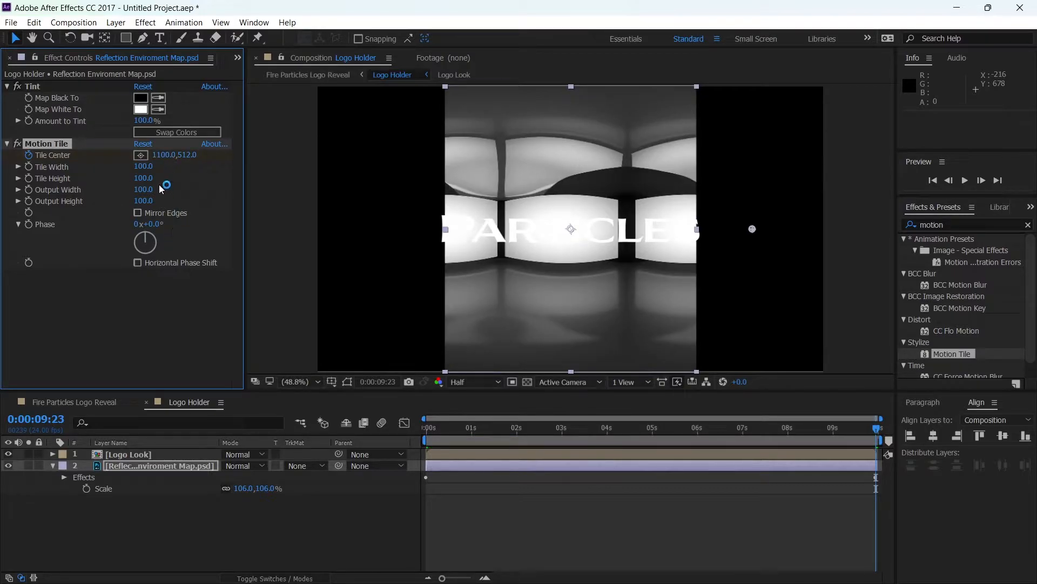
# Step: Enable Mirror Edges in Motion Tile and set its Output Width to 400
pyautogui.click(138, 214)
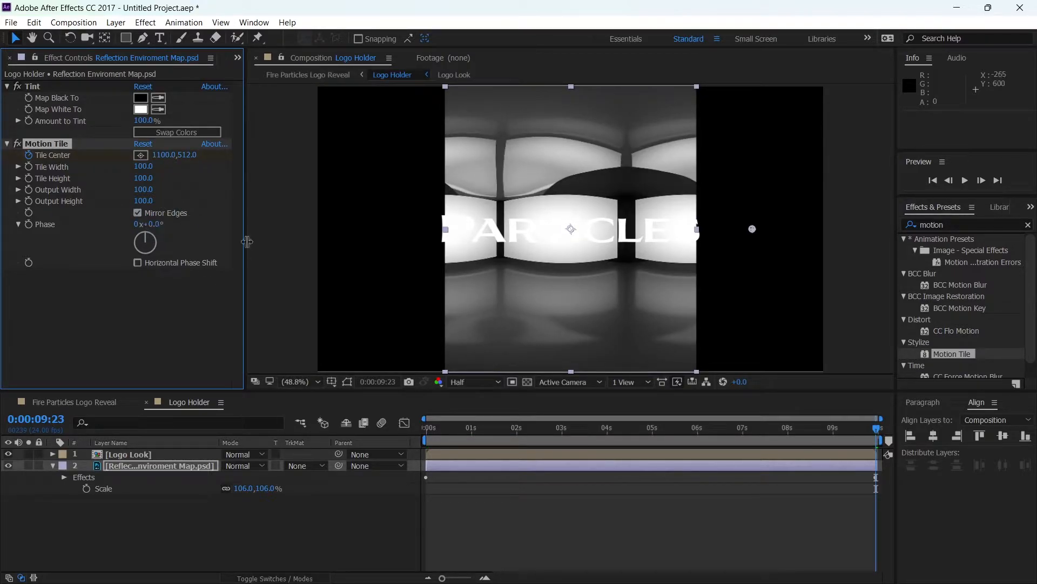
pyautogui.click(143, 190)
pyautogui.write('4')
pyautogui.press('Return')
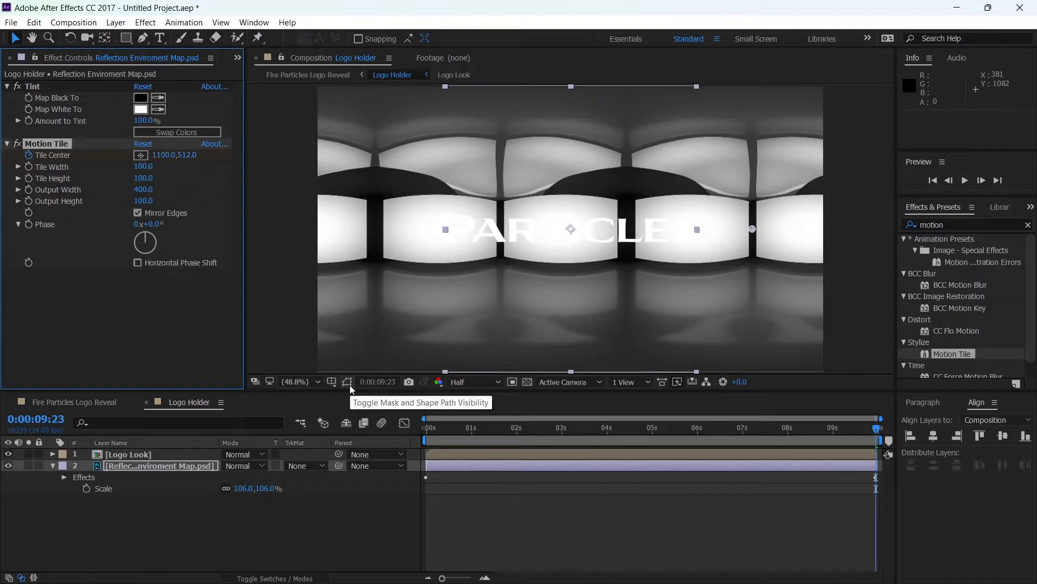
# Step: Pre-compose the Reflection Enviroment Map.psd layer as "Reflection Enviroment Map", moving all attributes into the new composition
pyautogui.click(162, 466)
pyautogui.click(116, 22)
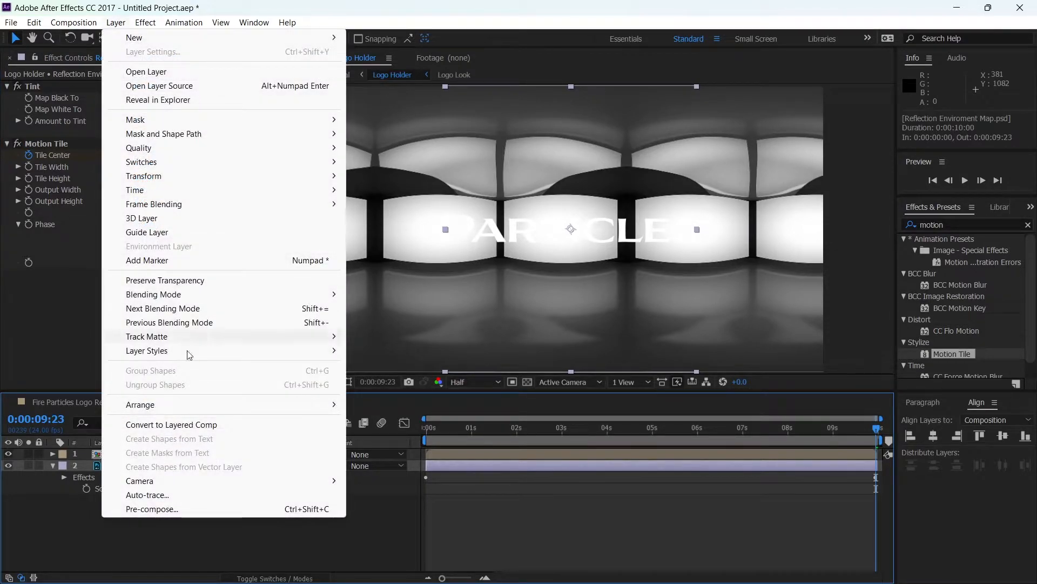
pyautogui.click(174, 507)
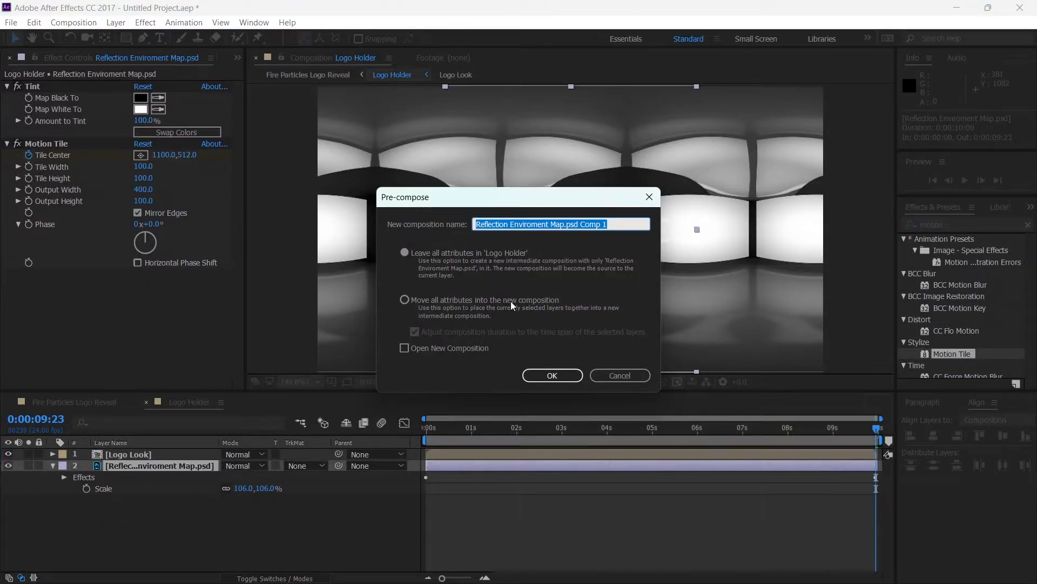
pyautogui.click(443, 301)
pyautogui.moveTo(648, 224); pyautogui.dragTo(564, 237)
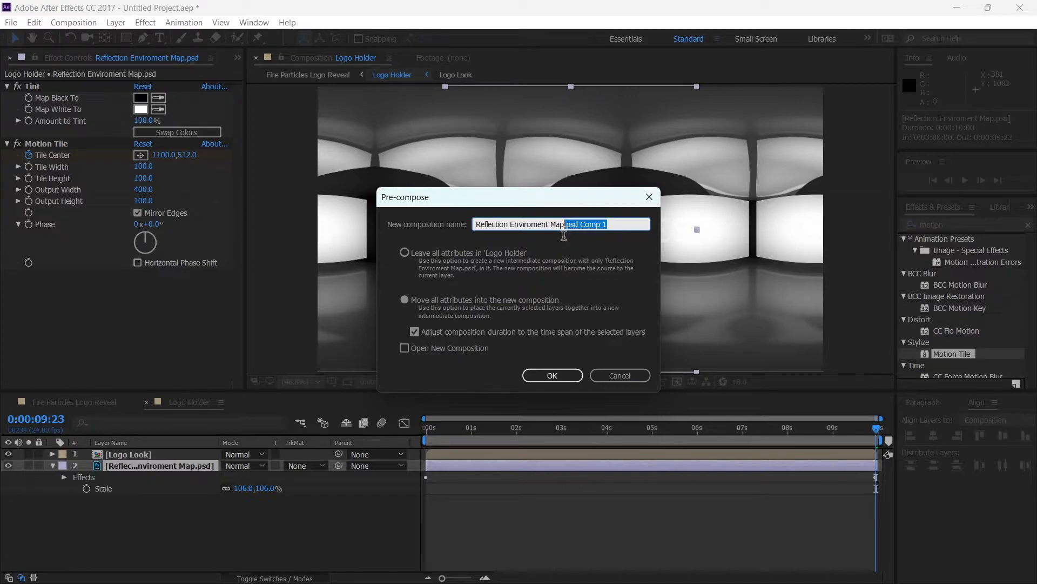
pyautogui.press('BackSpace')
pyautogui.click(545, 377)
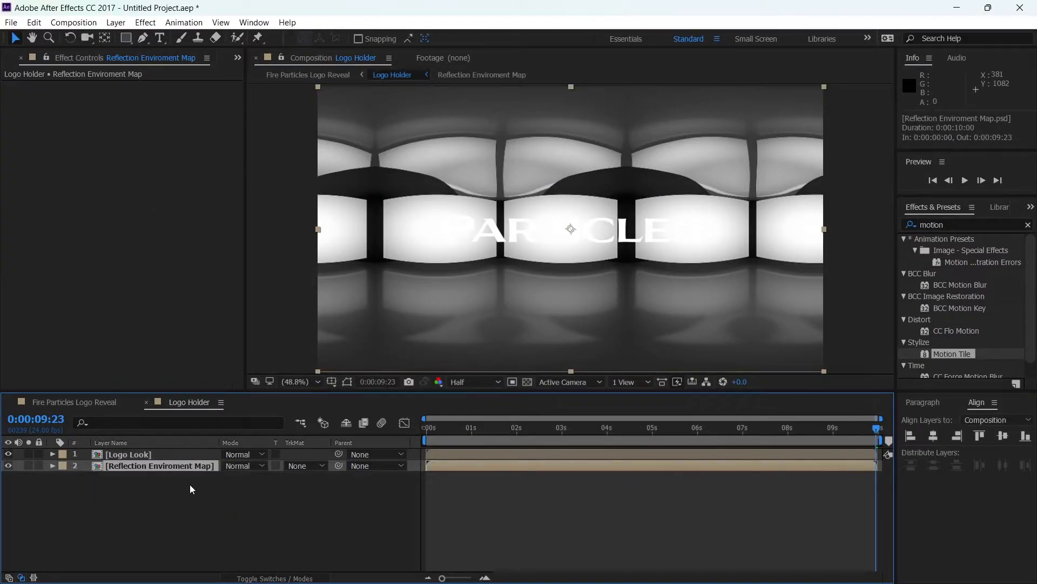
# Step: Set the Reflection Enviroment Map layer's track matte to Alpha Matte "Logo Look" and apply the CC Glass effect to it
pyautogui.click(309, 464)
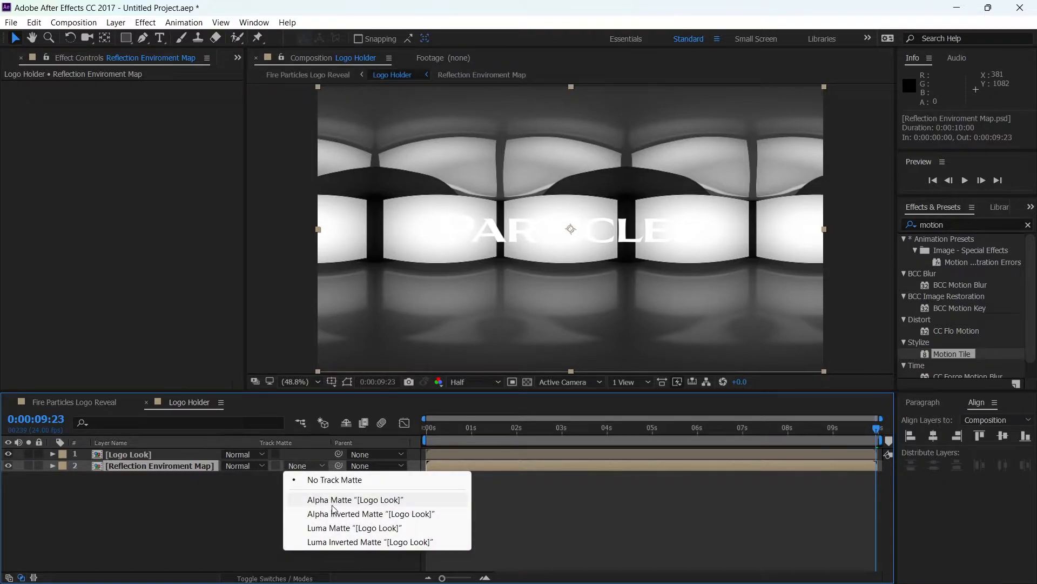
pyautogui.click(336, 499)
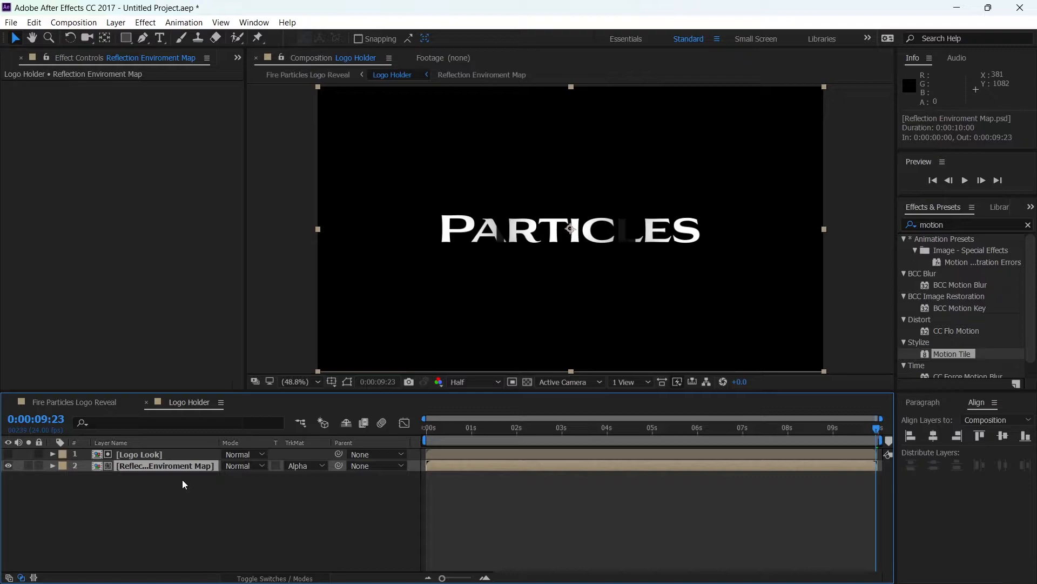
pyautogui.click(956, 224)
pyautogui.write('cc glass')
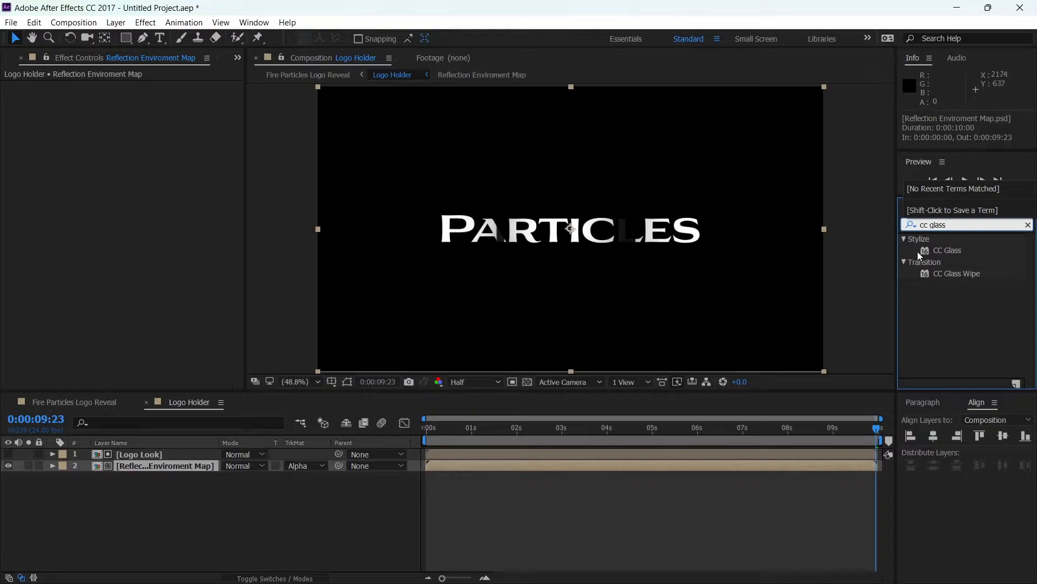
pyautogui.doubleClick(939, 250)
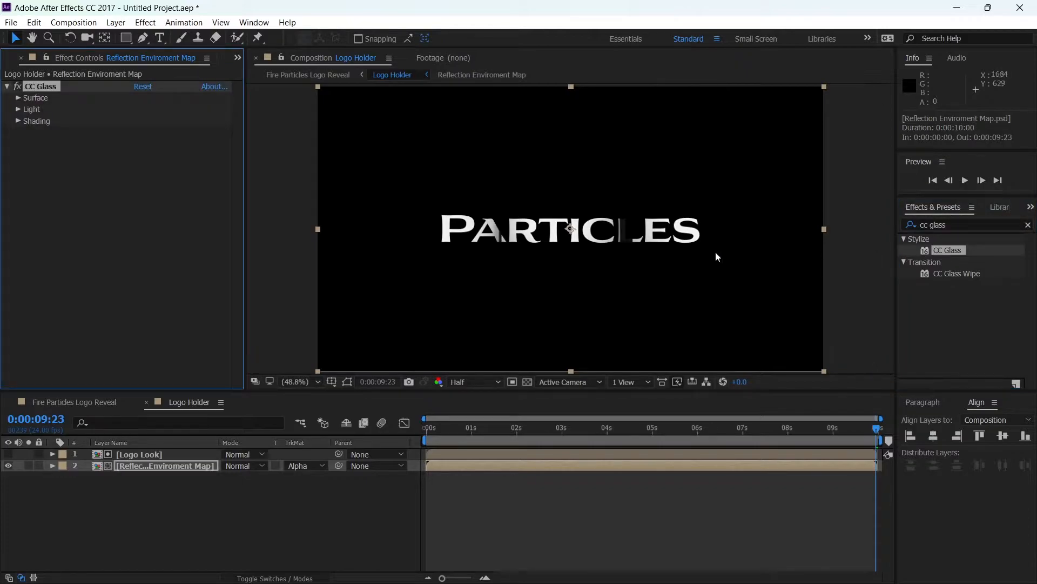
# Step: Use Logo Look as the CC Glass bump map and set the surface softness to 50
pyautogui.click(18, 98)
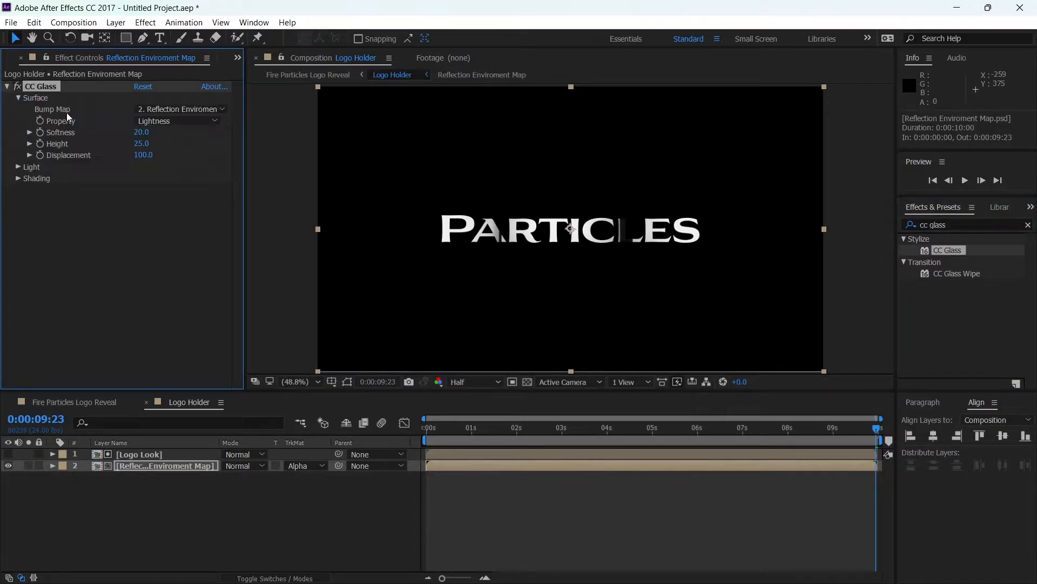
pyautogui.click(181, 111)
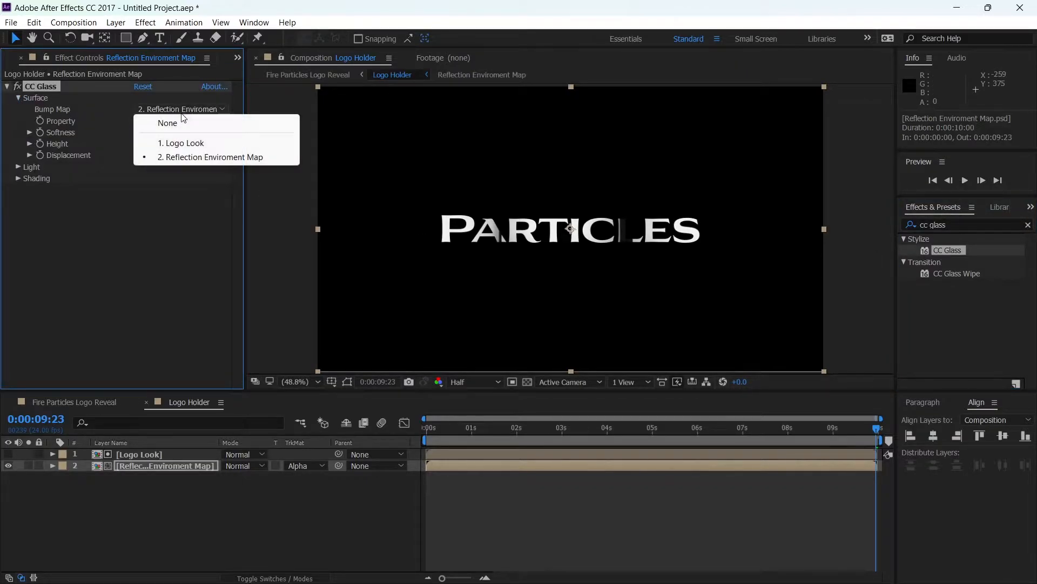
pyautogui.click(183, 143)
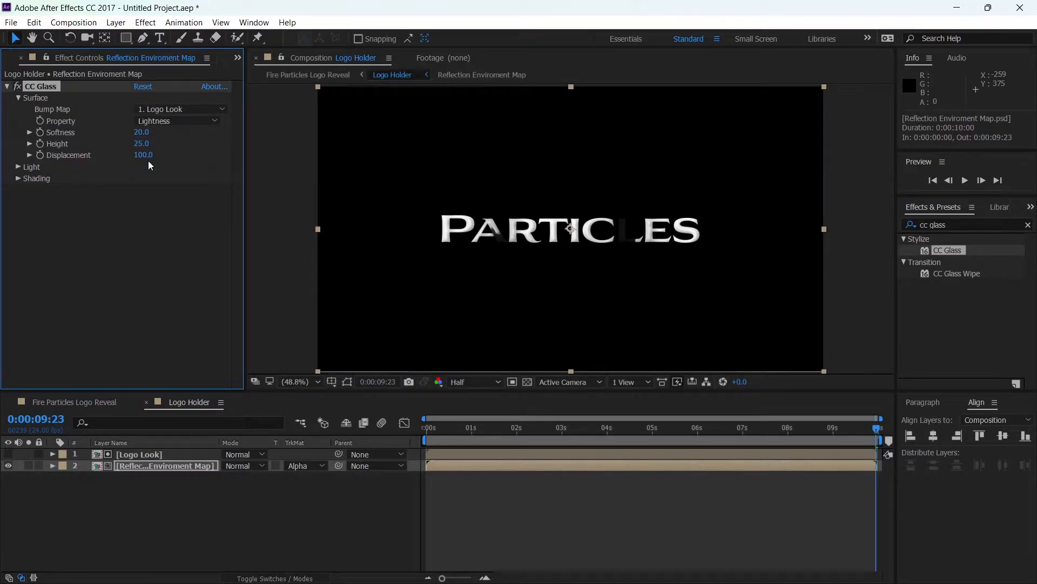
pyautogui.click(141, 132)
pyautogui.write('50')
pyautogui.press('Return')
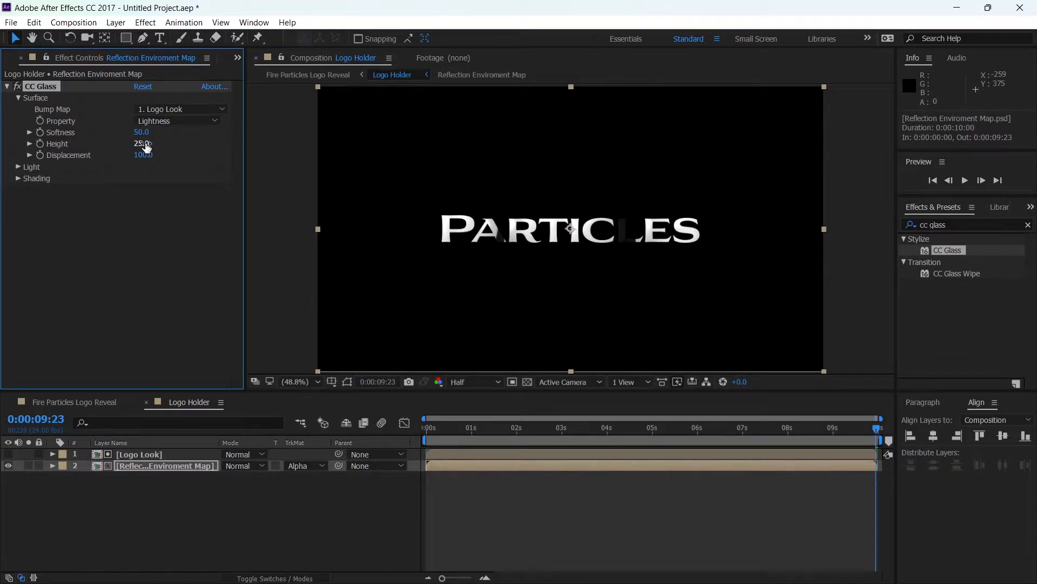
# Step: Set the CC Glass surface height to 100 and its displacement to -263
pyautogui.click(144, 144)
pyautogui.write('100')
pyautogui.press('Return')
pyautogui.click(145, 156)
pyautogui.write('-20')
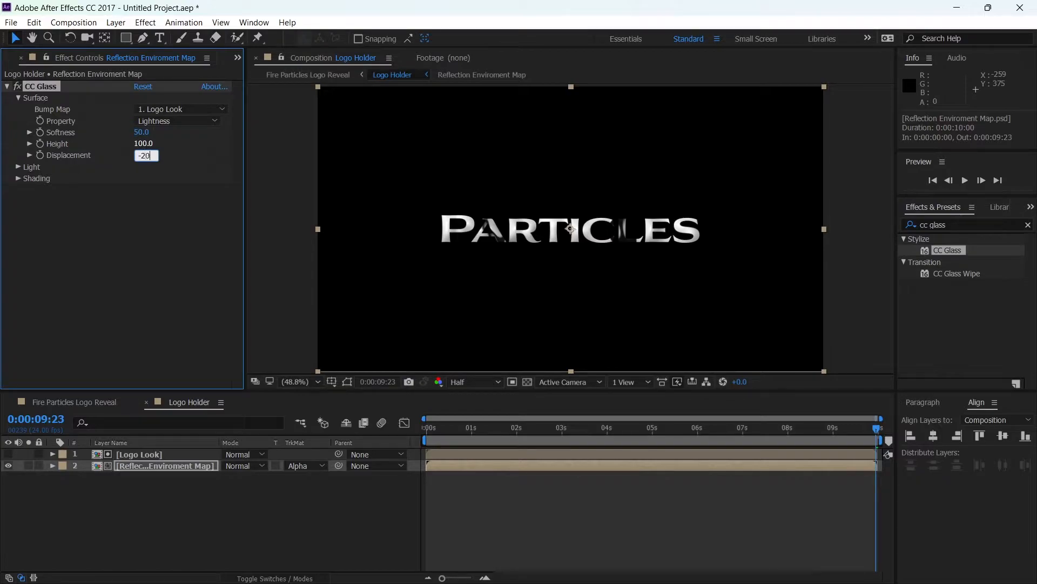
pyautogui.write('0')
pyautogui.press('Return')
pyautogui.moveTo(146, 155); pyautogui.dragTo(123, 157)
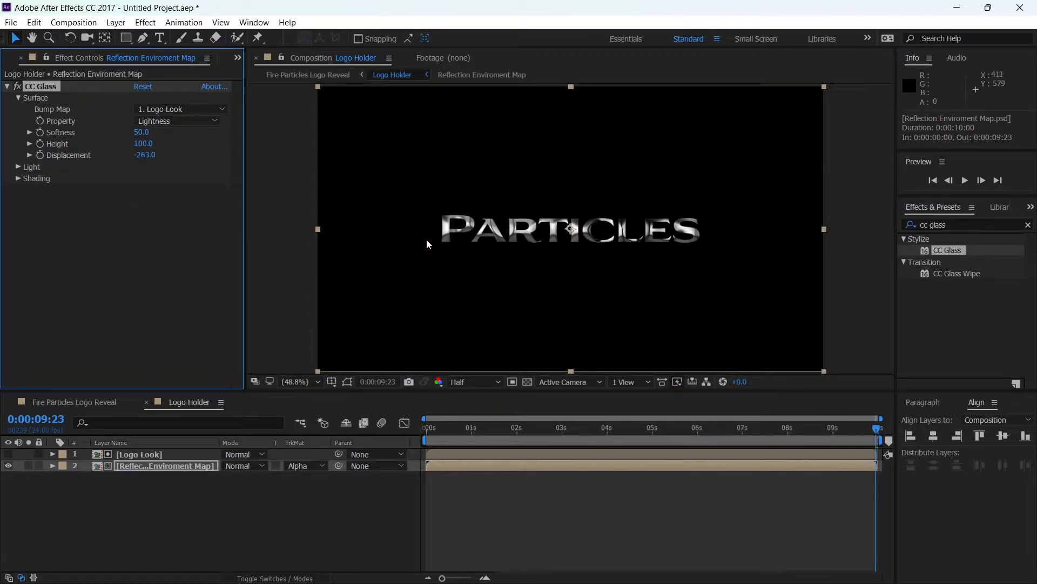
# Step: Add the CC Blobbylize effect below CC Glass and choose Logo Look as its blob layer
pyautogui.click(973, 224)
pyautogui.write('cc')
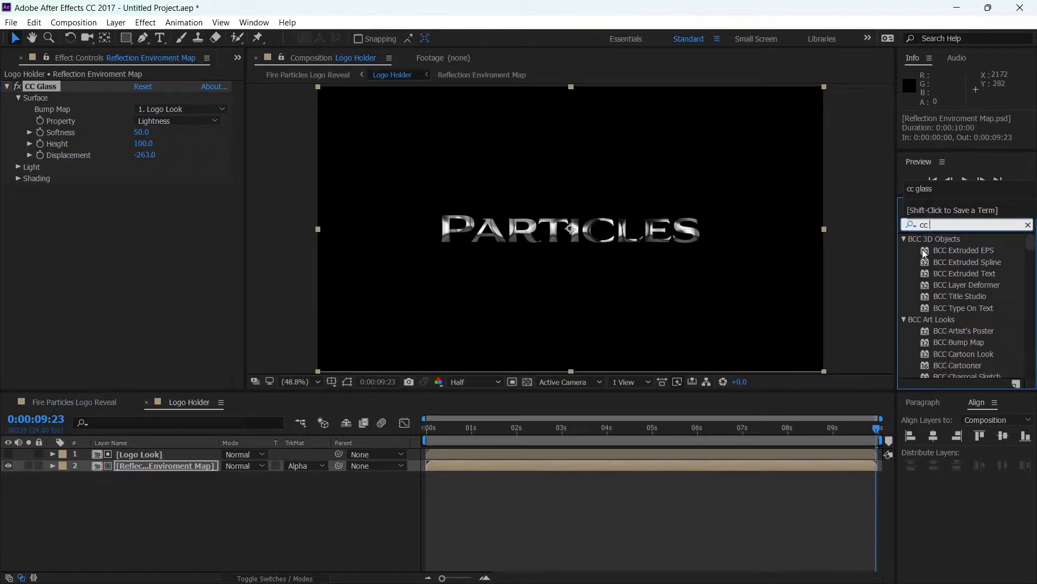
pyautogui.write(' bl')
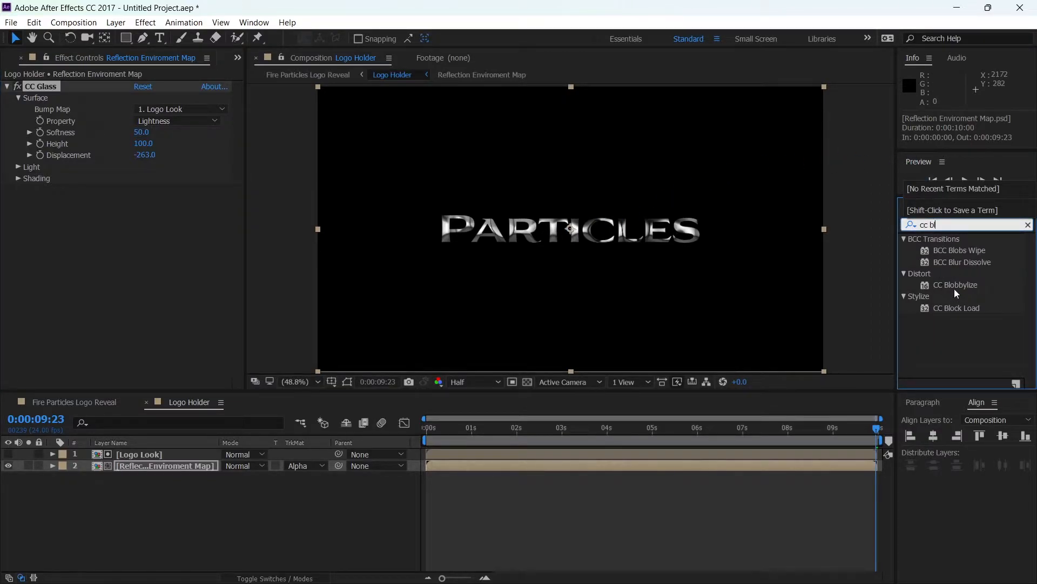
pyautogui.moveTo(955, 289); pyautogui.dragTo(144, 229)
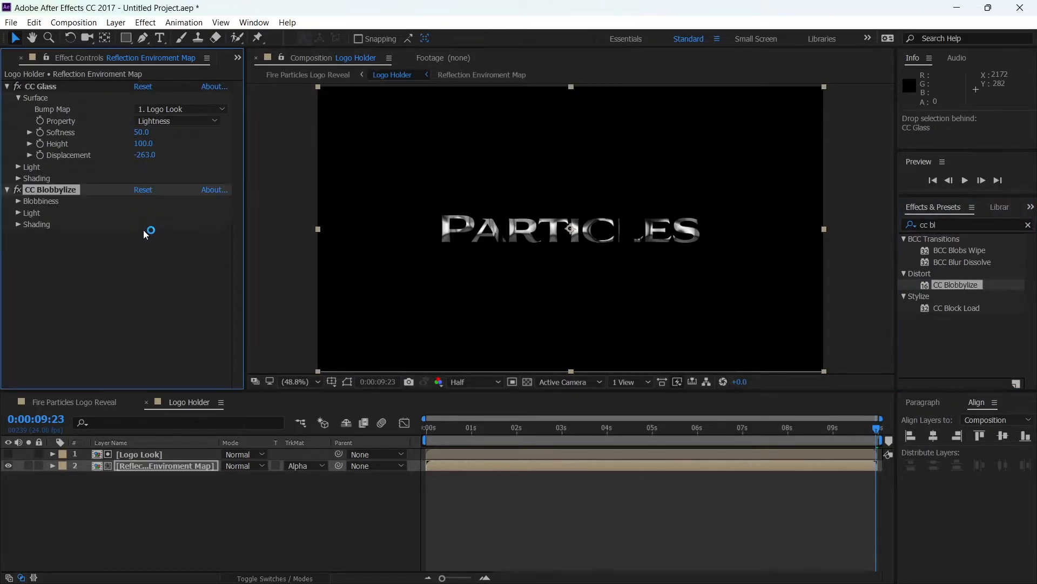
pyautogui.click(18, 201)
pyautogui.click(163, 212)
pyautogui.click(184, 246)
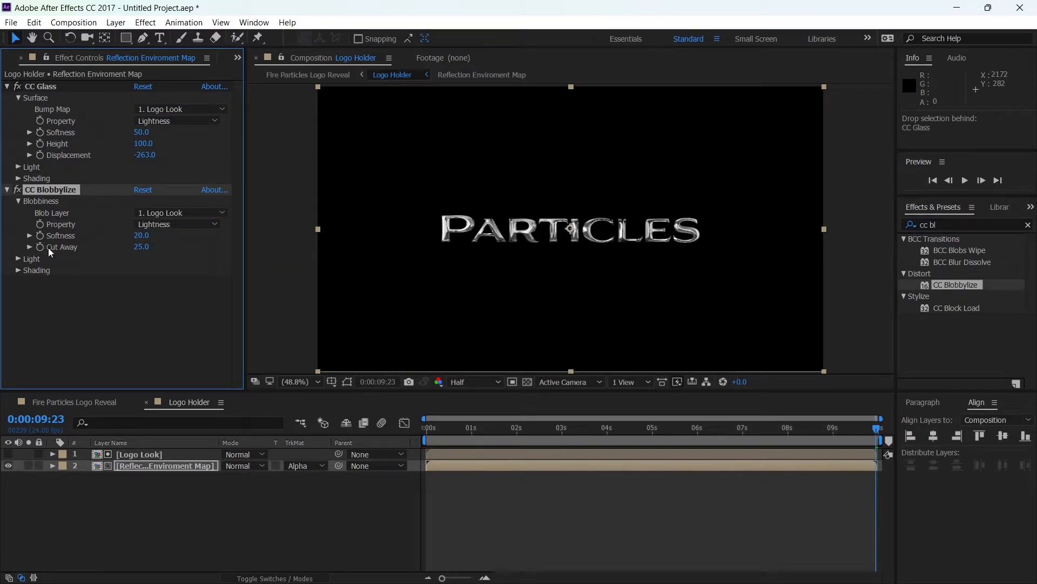
# Step: Set the CC Blobbylize softness to 10 and its Cut Away to 0
pyautogui.click(140, 238)
pyautogui.write('10')
pyautogui.press('Return')
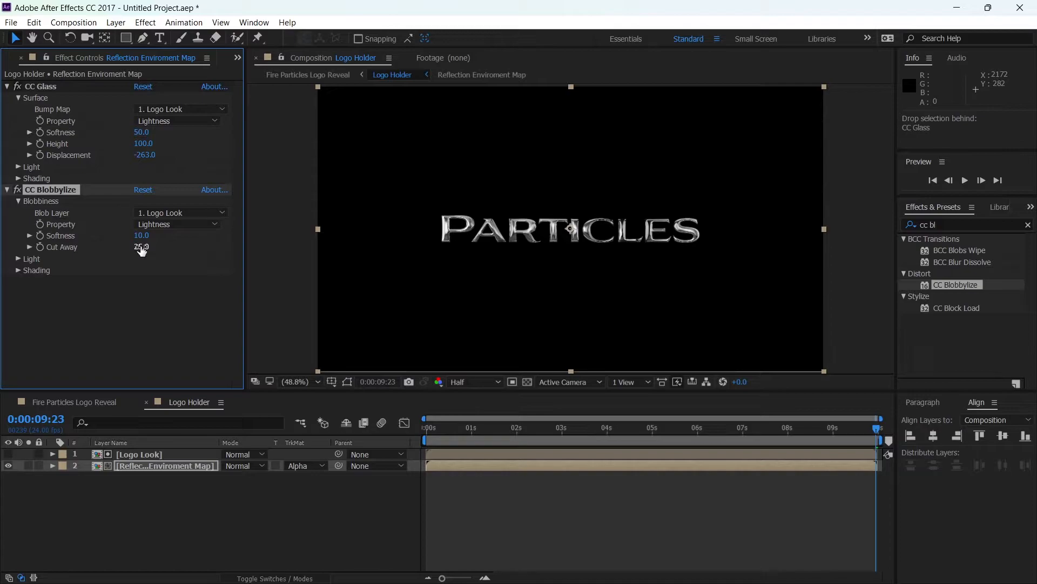
pyautogui.click(141, 247)
pyautogui.write('0')
pyautogui.press('Return')
# Step: Add the Stylize Glow effect below CC Blobbylize on the Reflection Enviroment Map layer
pyautogui.click(945, 224)
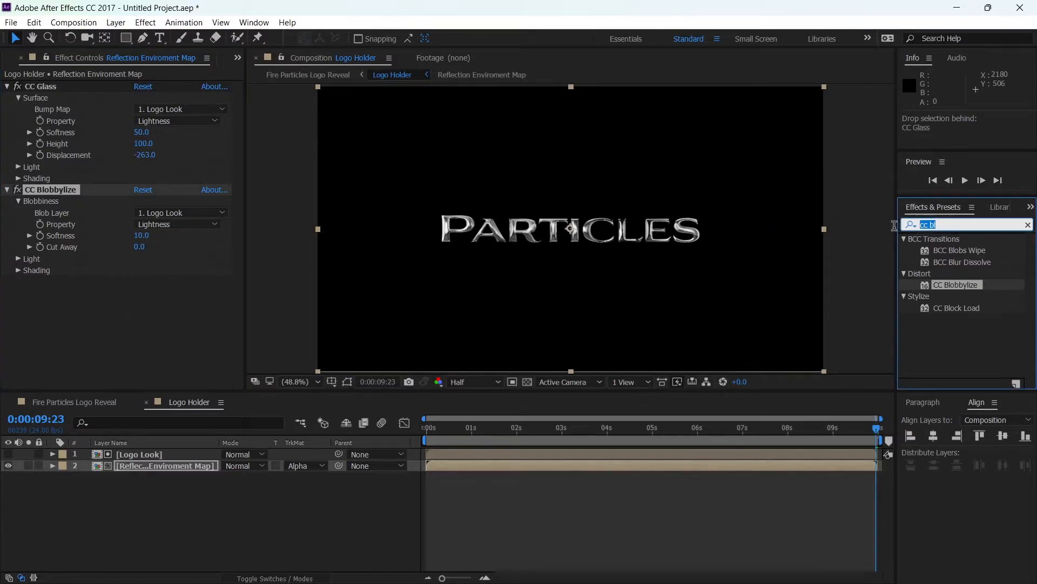
pyautogui.write('glow')
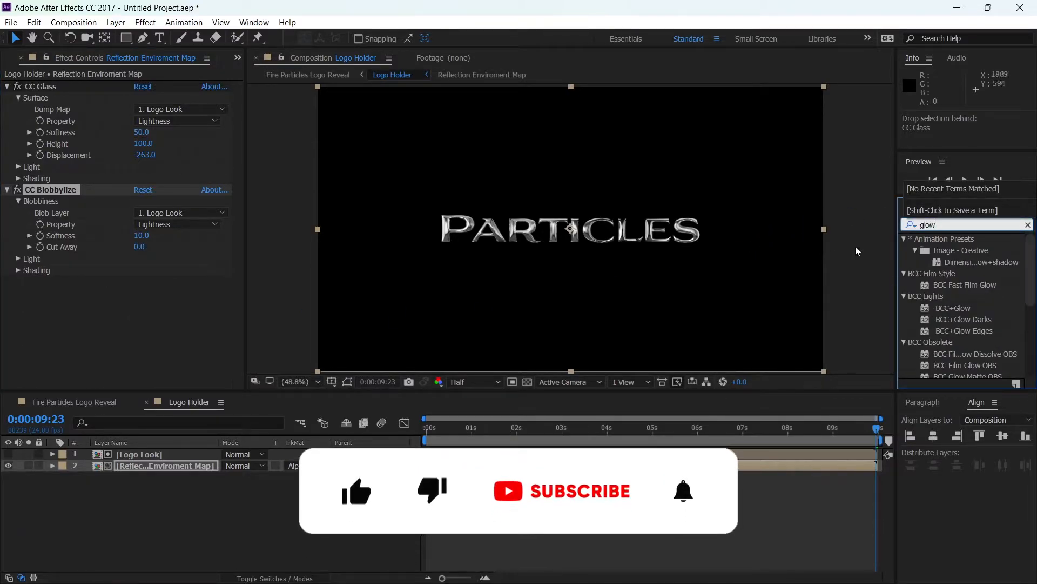
pyautogui.scroll(-5, 972, 286)
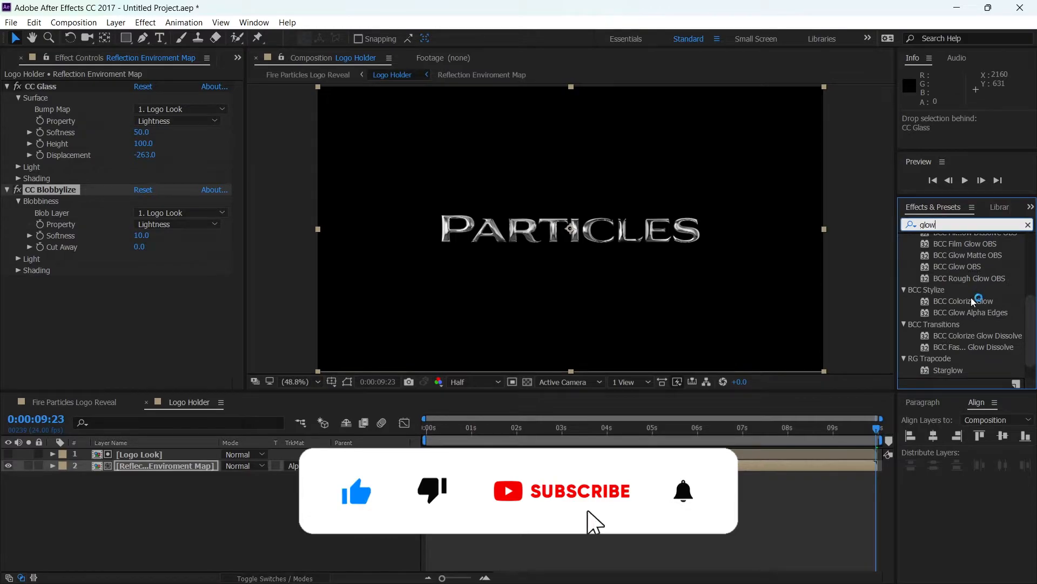
pyautogui.moveTo(954, 372); pyautogui.dragTo(95, 331)
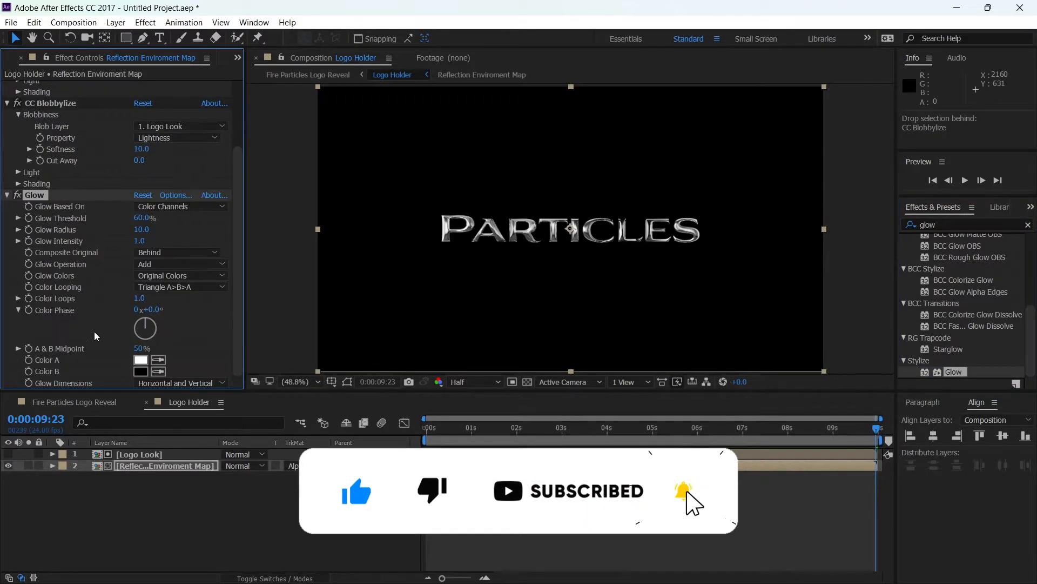
# Step: Set the Glow radius to 65 and its intensity to 0.6 on the Reflection Enviroment Map layer
pyautogui.click(141, 230)
pyautogui.write('65')
pyautogui.press('Return')
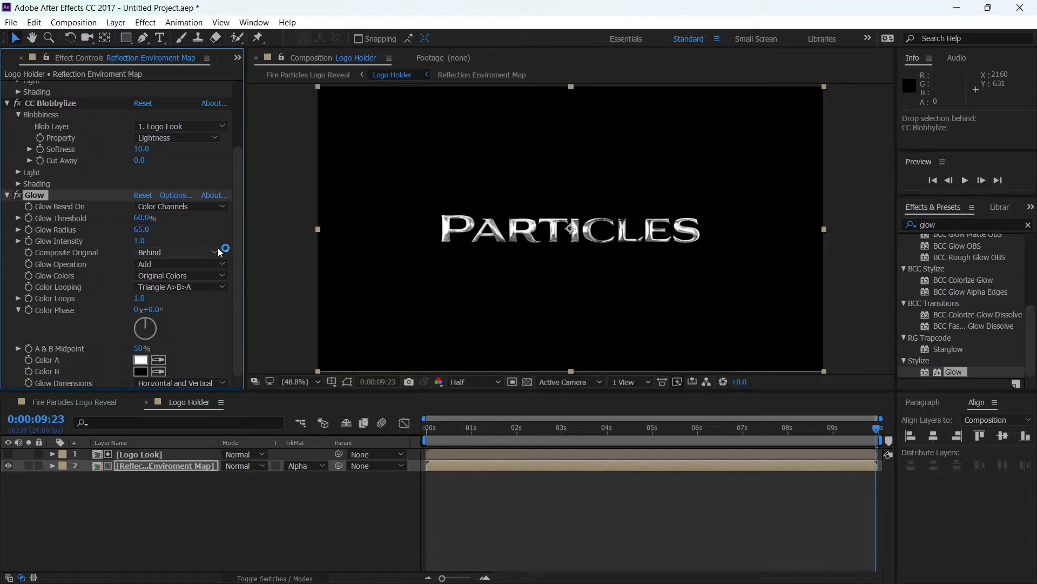
pyautogui.click(139, 241)
pyautogui.write('.6')
pyautogui.press('Return')
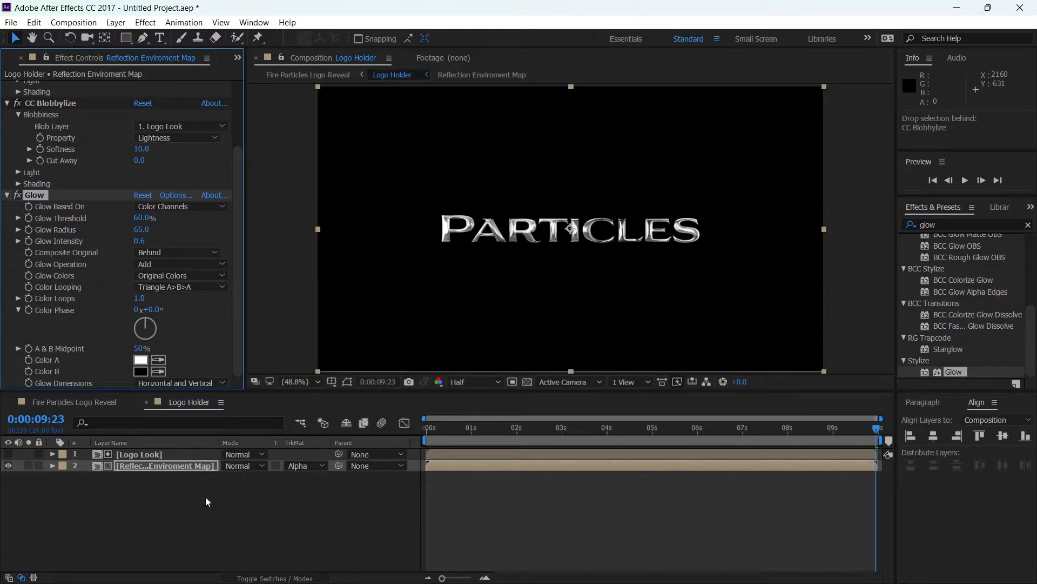
# Step: In the Fire Particles Logo Reveal composition, move the Logo Holder layer below Particles 3rd render.mov and check the overlap over time
pyautogui.click(80, 404)
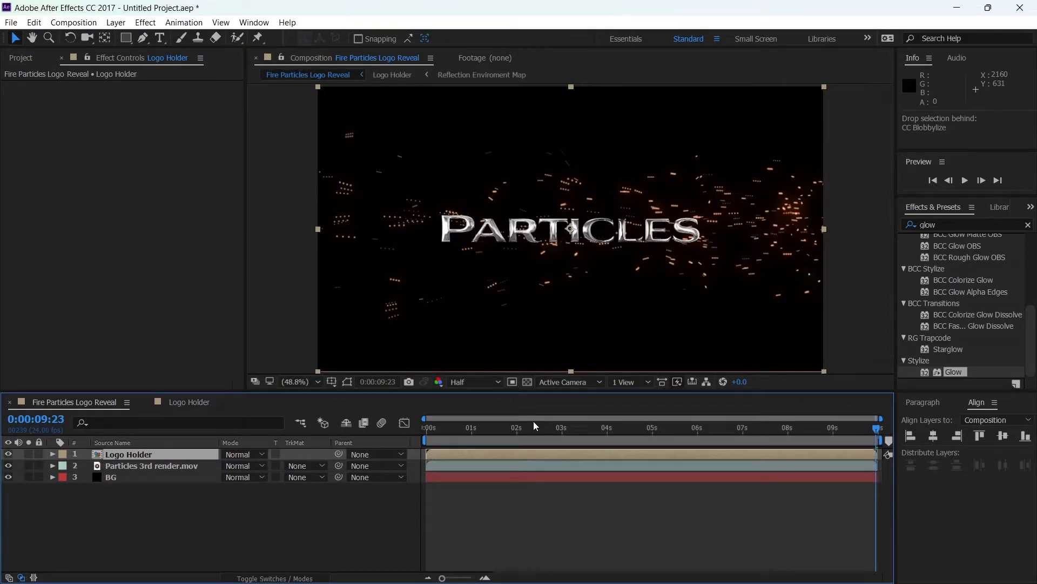
pyautogui.moveTo(519, 433); pyautogui.dragTo(581, 486)
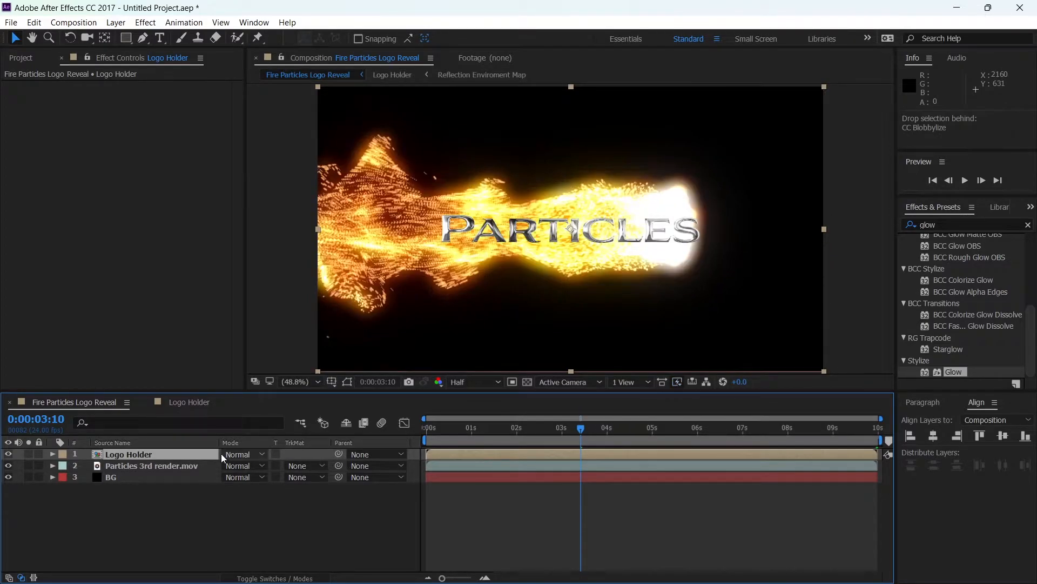
pyautogui.moveTo(132, 455); pyautogui.dragTo(133, 471)
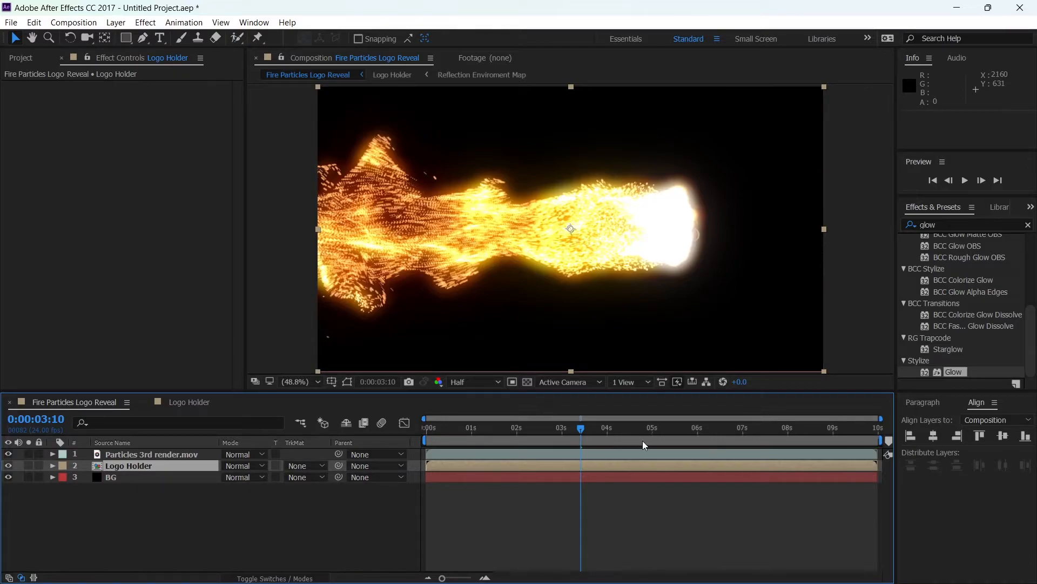
pyautogui.click(630, 432)
pyautogui.moveTo(632, 436); pyautogui.dragTo(692, 442)
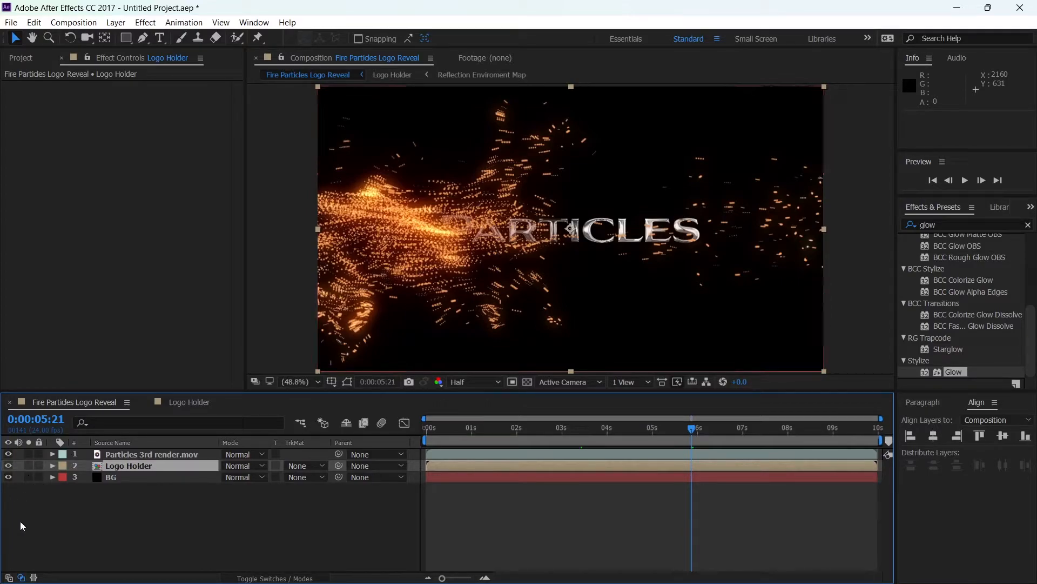
# Step: Find the Linear Wipe preset under Transitions - Wipes and apply it to the Logo Holder layer
pyautogui.doubleClick(956, 225)
pyautogui.write('line')
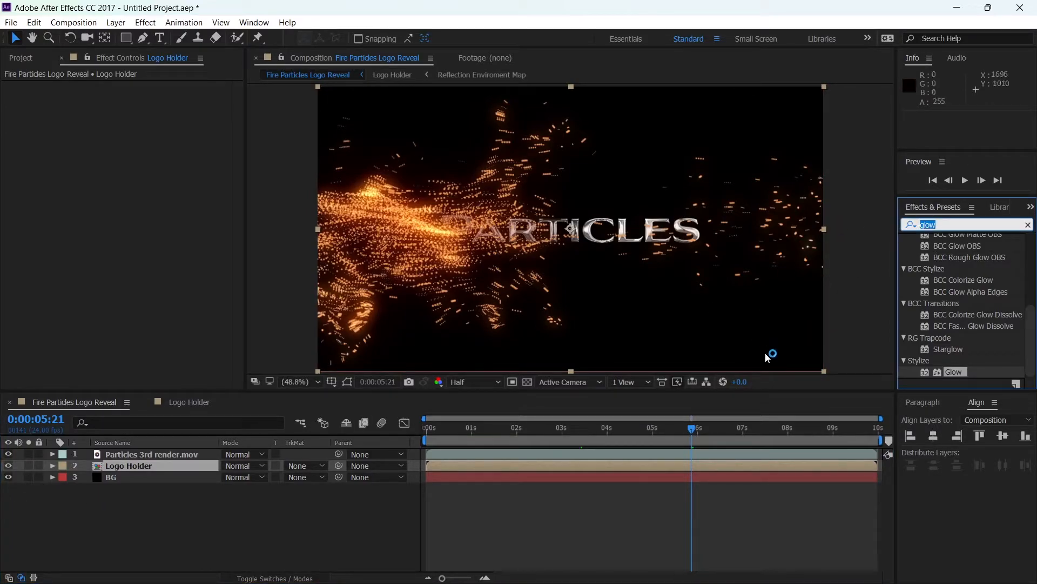
pyautogui.write('a')
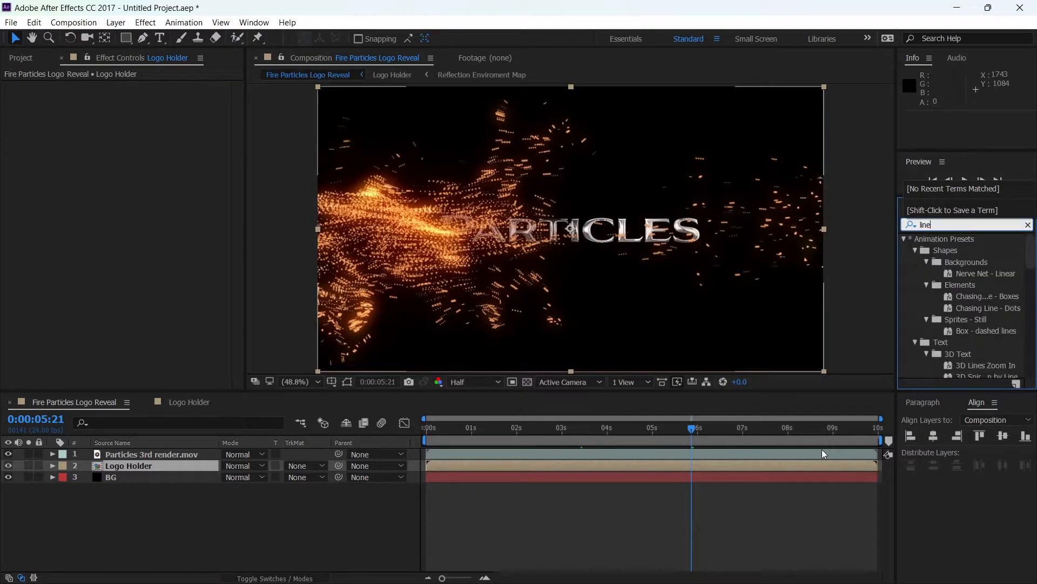
pyautogui.moveTo(965, 296); pyautogui.dragTo(209, 468)
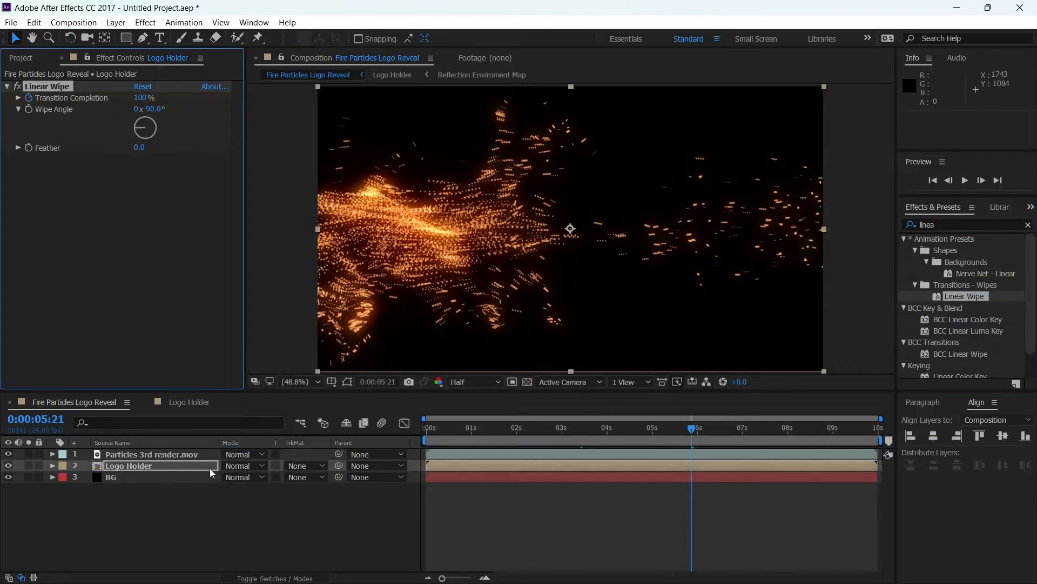
# Step: At the composition's start, set the Linear Wipe angle to 90° and its feather to 55
pyautogui.press('Home')
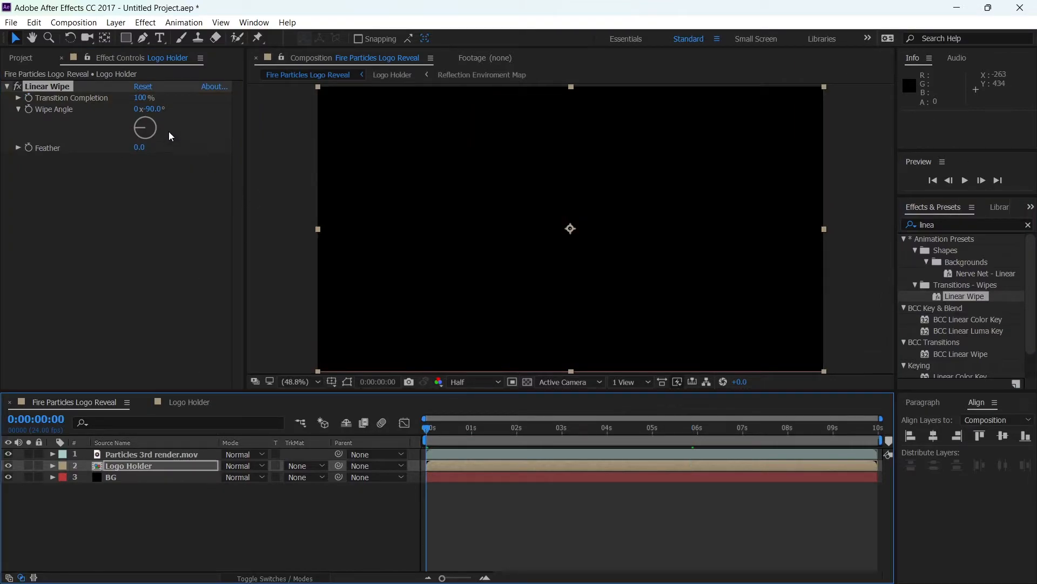
pyautogui.click(149, 110)
pyautogui.write('90')
pyautogui.press('Return')
pyautogui.click(139, 147)
pyautogui.write('5')
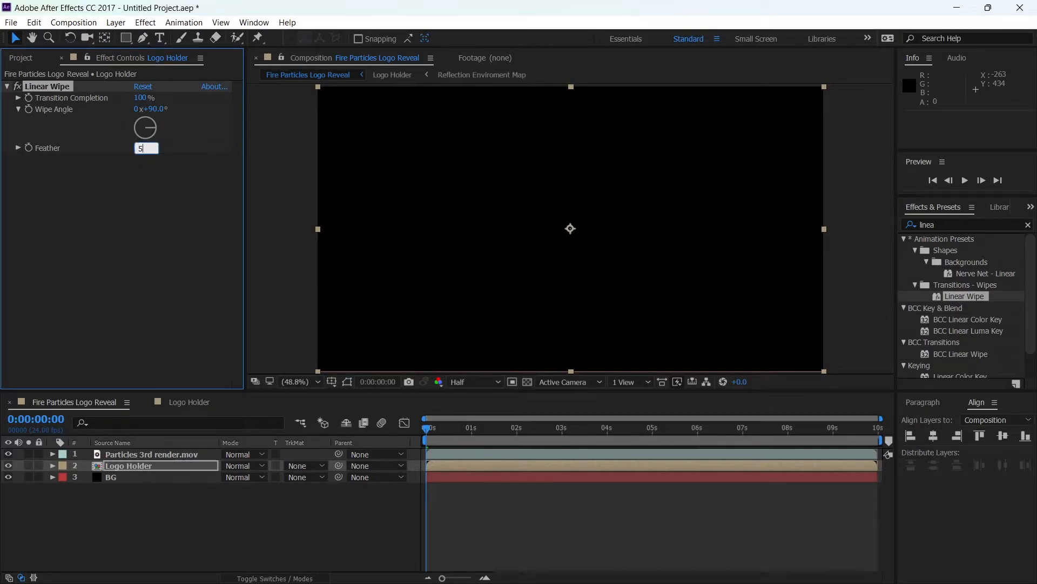
pyautogui.write('5')
pyautogui.press('Return')
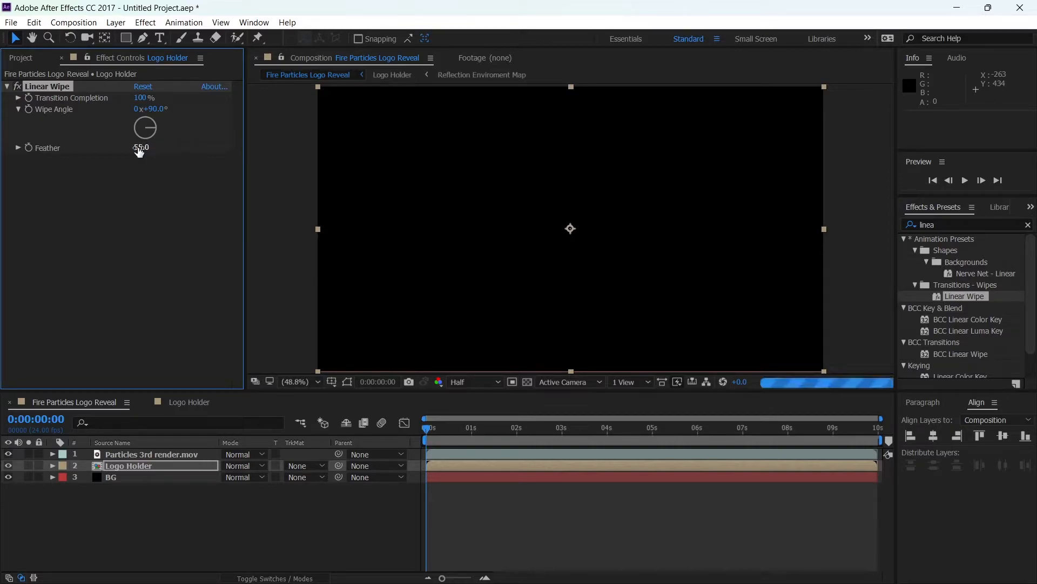
# Step: Keyframe the Linear Wipe Transition Completion from 100% at 0:00:04:06 to 0% at 0:00:06:12 and preview the reveal
pyautogui.moveTo(475, 429); pyautogui.dragTo(617, 430)
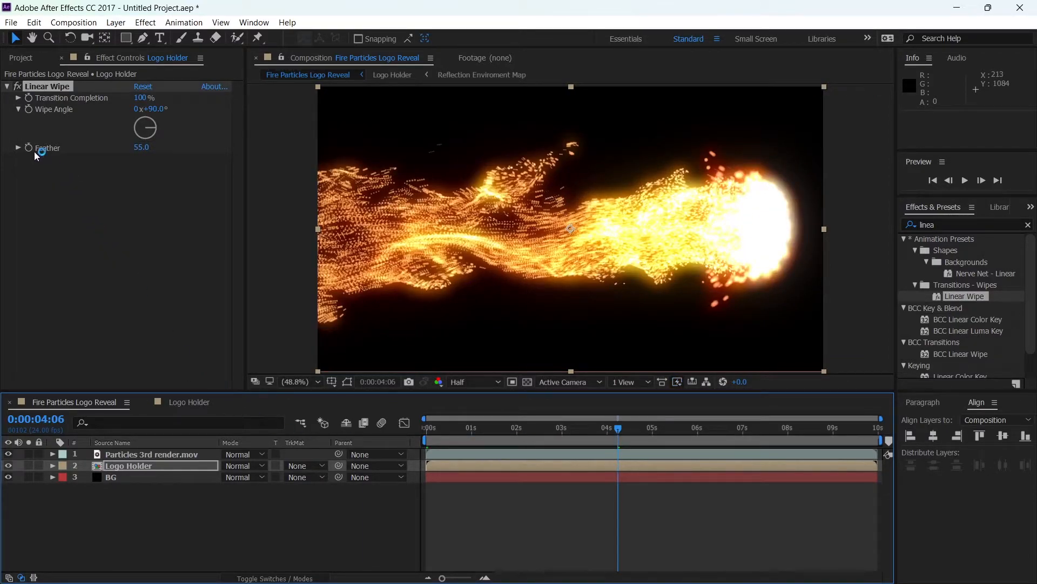
pyautogui.click(29, 98)
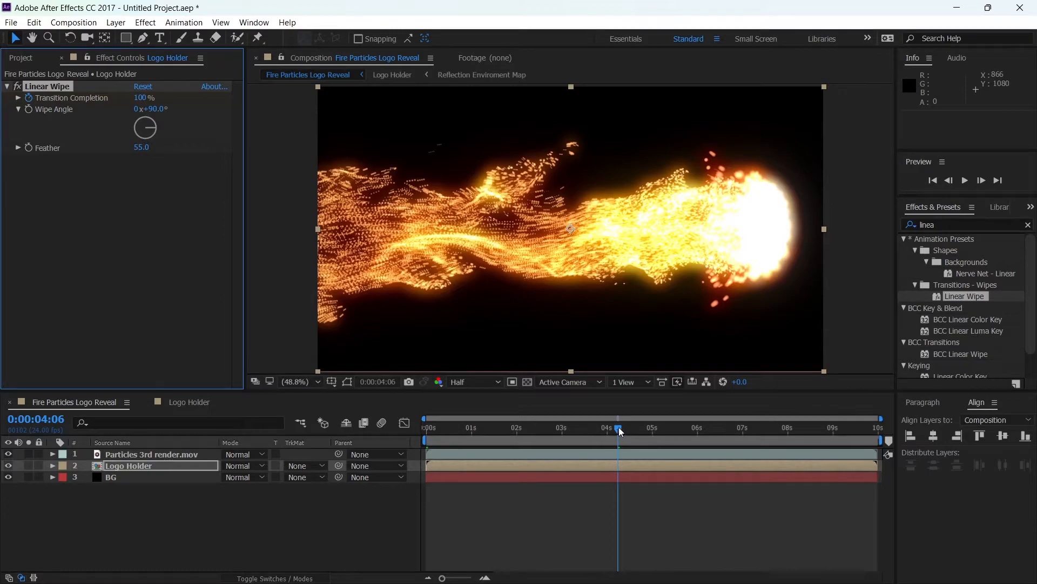
pyautogui.moveTo(618, 427); pyautogui.dragTo(721, 439)
pyautogui.click(142, 97)
pyautogui.write('0')
pyautogui.press('Return')
pyautogui.moveTo(708, 426); pyautogui.dragTo(618, 427)
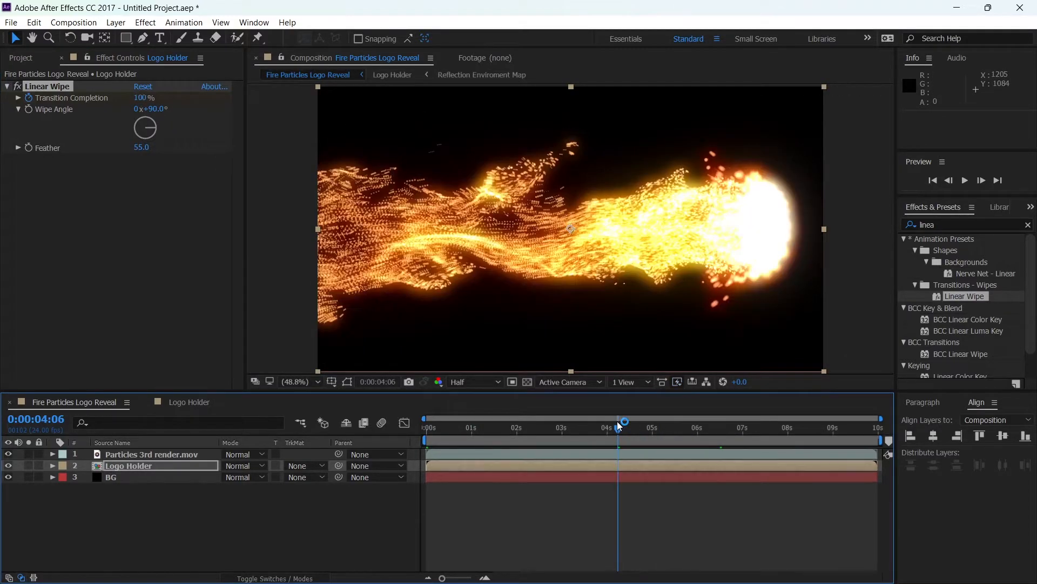
pyautogui.press('space')
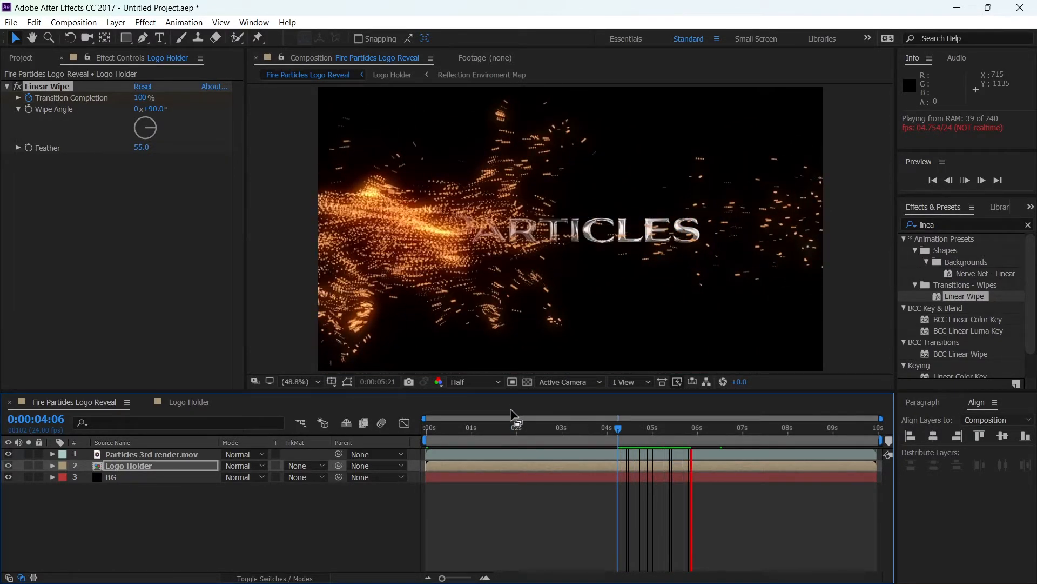
pyautogui.press('space')
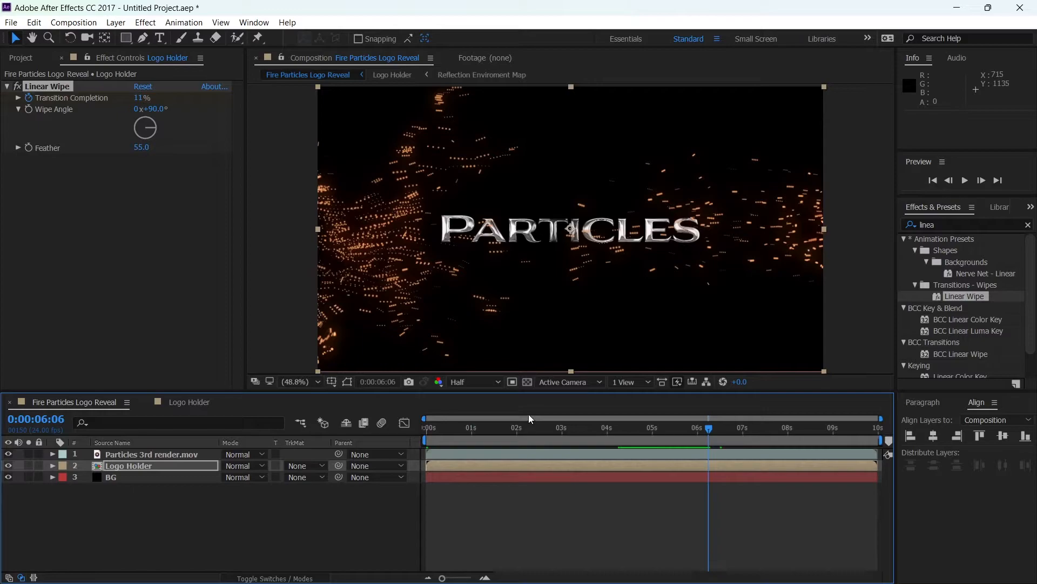
# Step: Add the Turbulent Displace effect to Logo Holder, below Linear Wipe
pyautogui.click(959, 225)
pyautogui.write('tur')
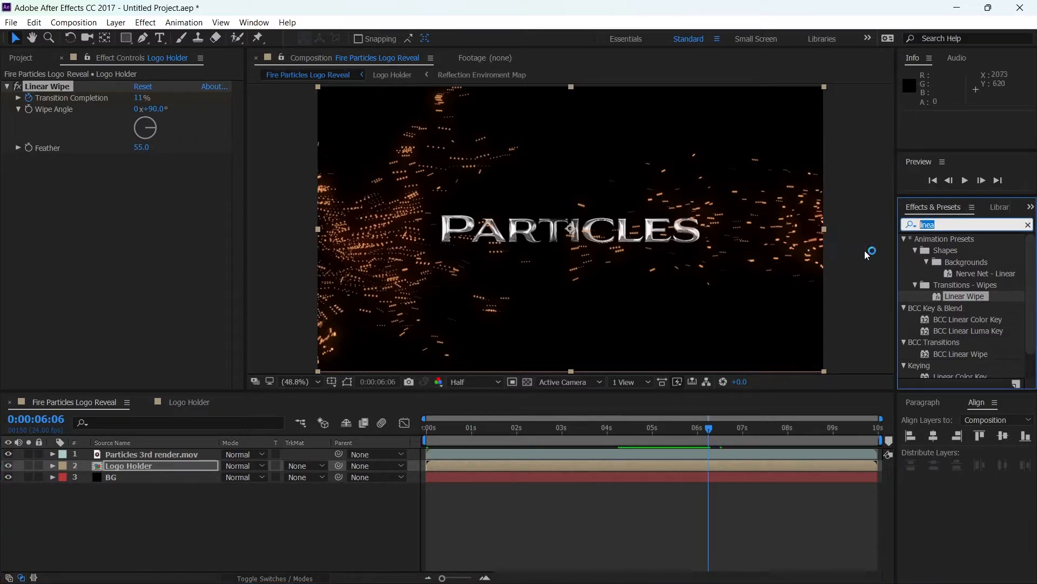
pyautogui.write('b')
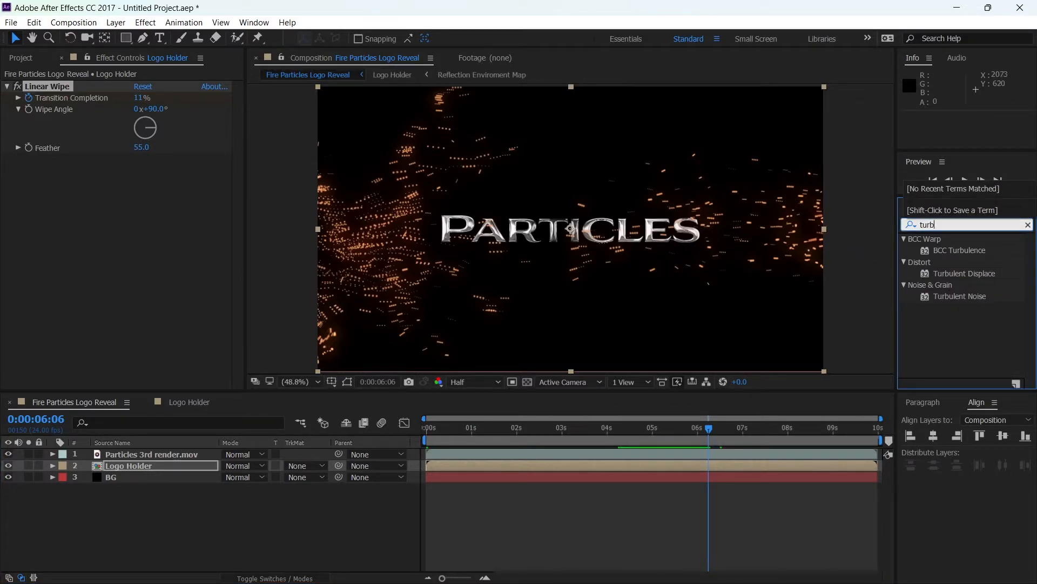
pyautogui.moveTo(974, 269); pyautogui.dragTo(109, 262)
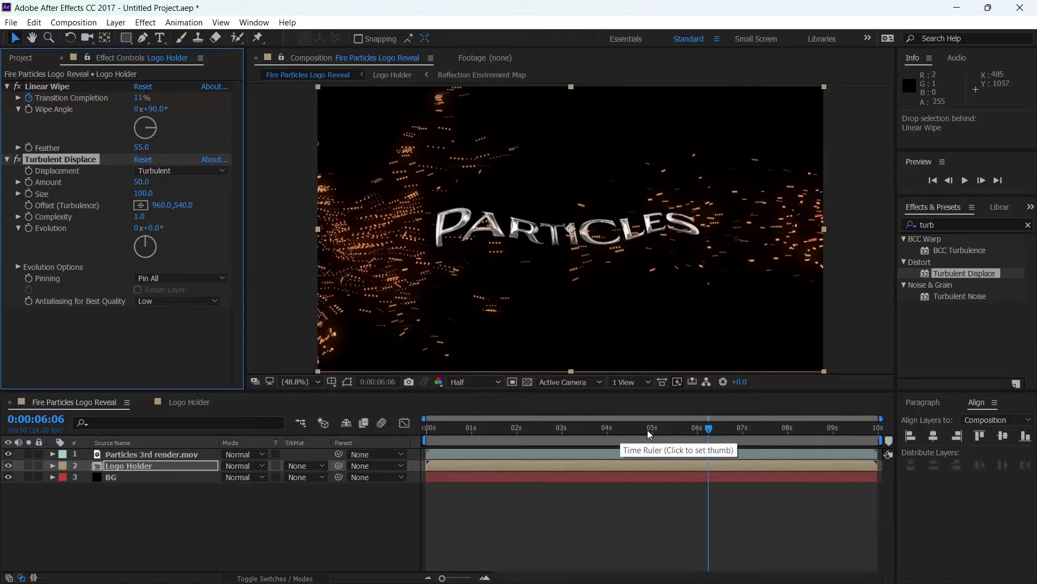
# Step: At 0:00:04:01, set the Turbulent Displace Amount to 60 and Size to 46, and keyframe both
pyautogui.moveTo(659, 426); pyautogui.dragTo(608, 437)
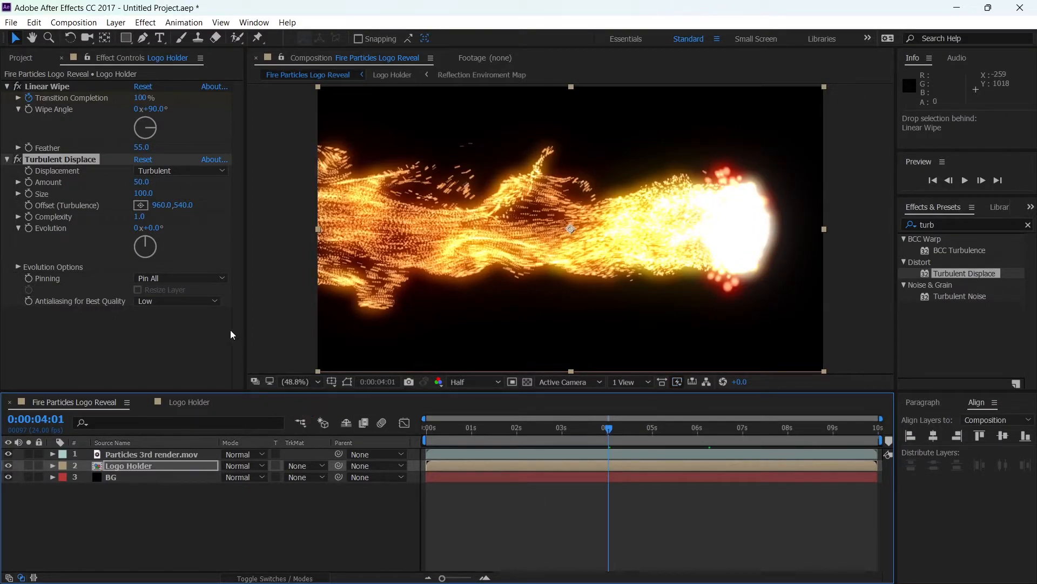
pyautogui.click(142, 183)
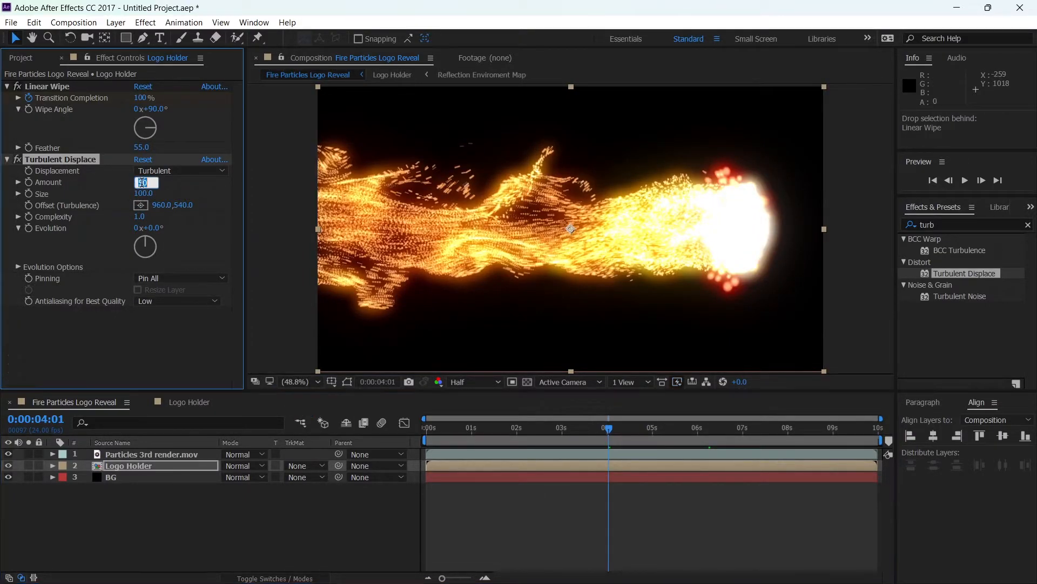
pyautogui.write('60.0')
pyautogui.click(145, 194)
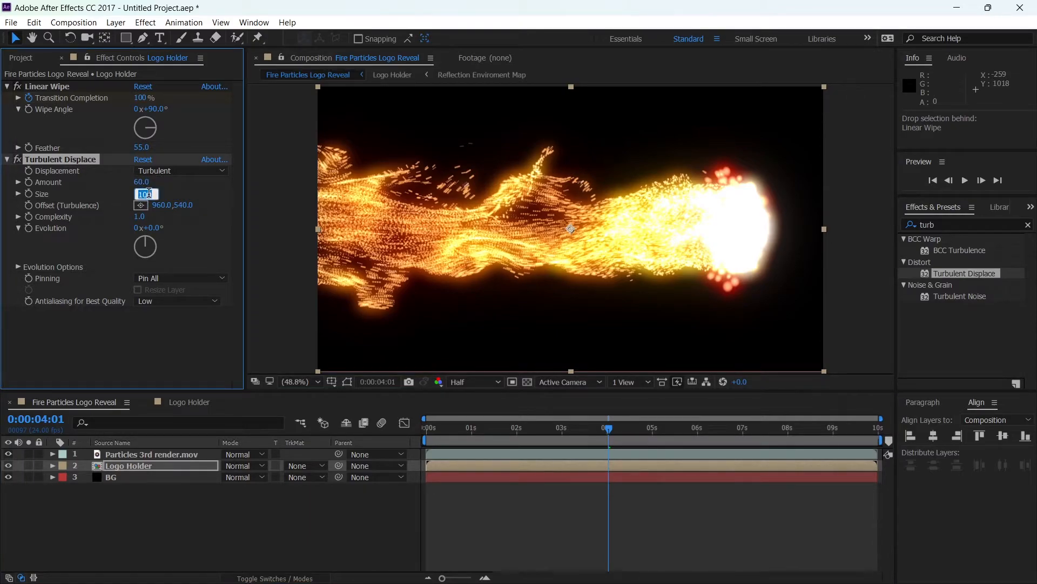
pyautogui.write('46')
pyautogui.press('Return')
pyautogui.click(28, 182)
pyautogui.click(29, 193)
# Step: At 0:00:06:12, keyframe the Turbulent Displace Amount at 0 and Size at 2
pyautogui.moveTo(605, 443); pyautogui.dragTo(722, 450)
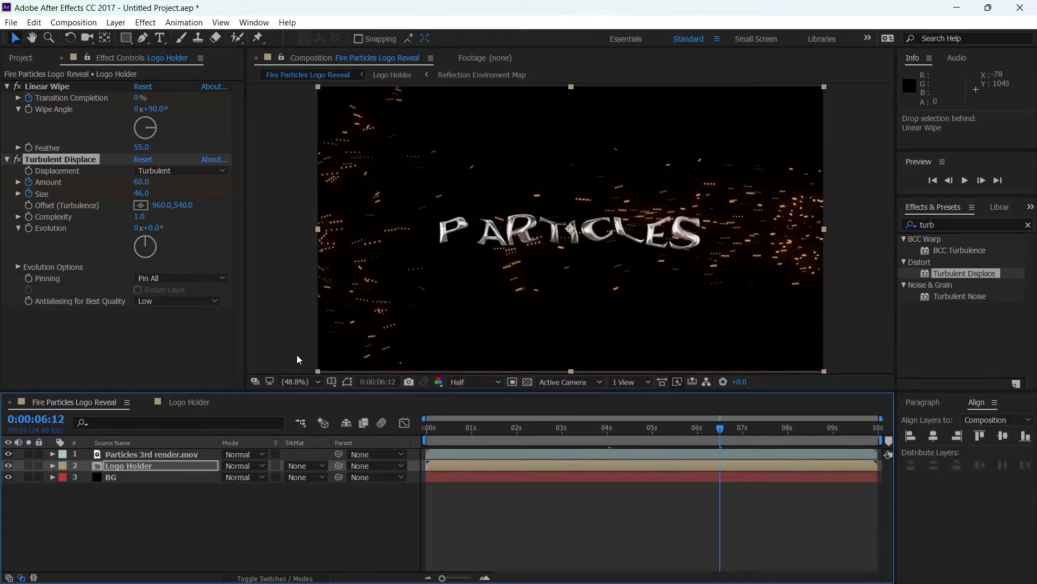
pyautogui.click(143, 182)
pyautogui.write('0')
pyautogui.press('Return')
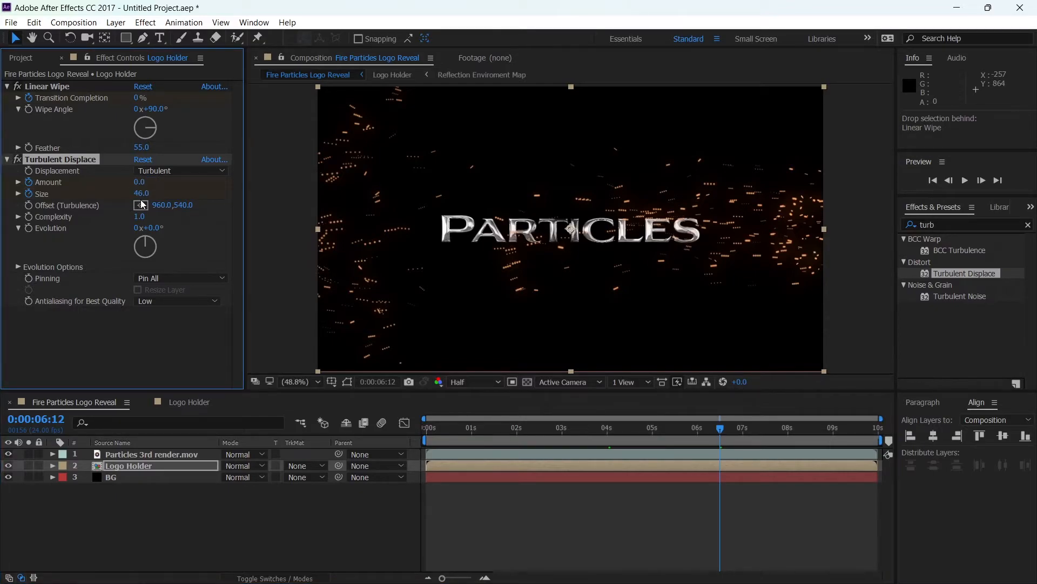
pyautogui.click(142, 194)
pyautogui.write('2')
pyautogui.press('Return')
# Step: Ease the final Turbulent Displace Amount and Size keyframes of Logo Holder, preview the animation, and collapse the layer
pyautogui.click(162, 463)
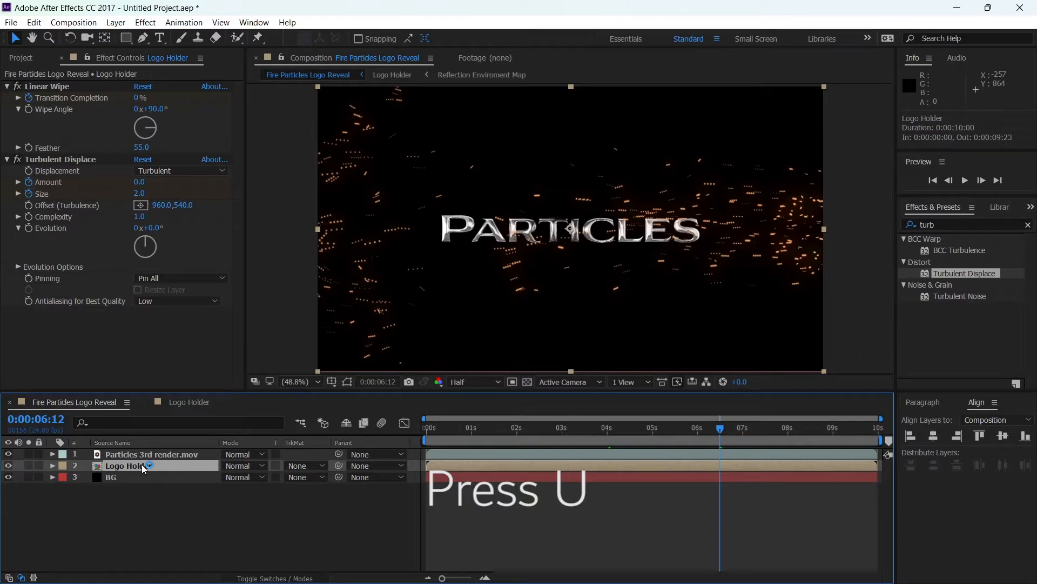
pyautogui.press('u')
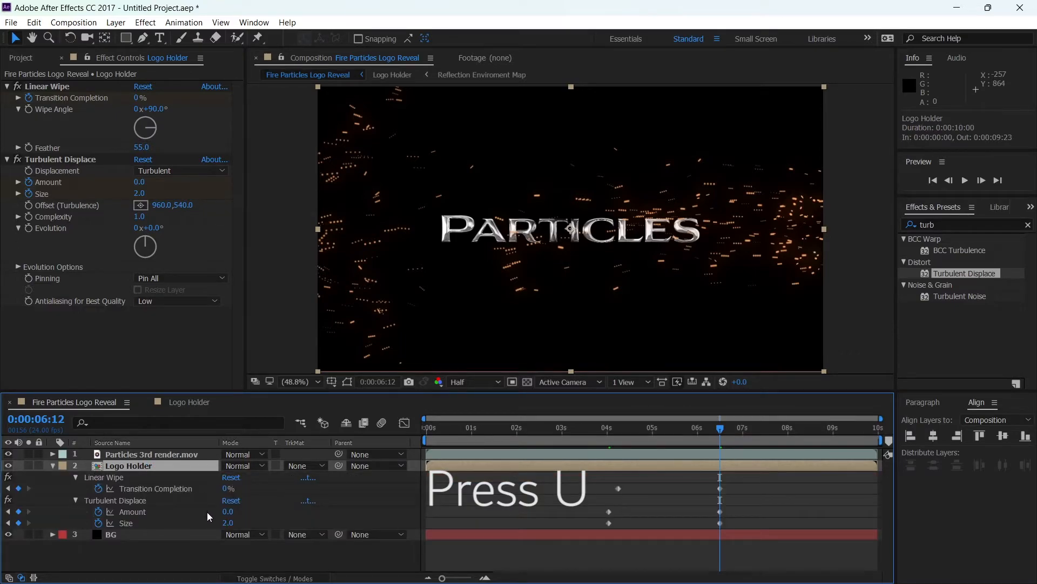
pyautogui.click(128, 500)
pyautogui.click(465, 511)
pyautogui.moveTo(701, 504); pyautogui.dragTo(727, 523)
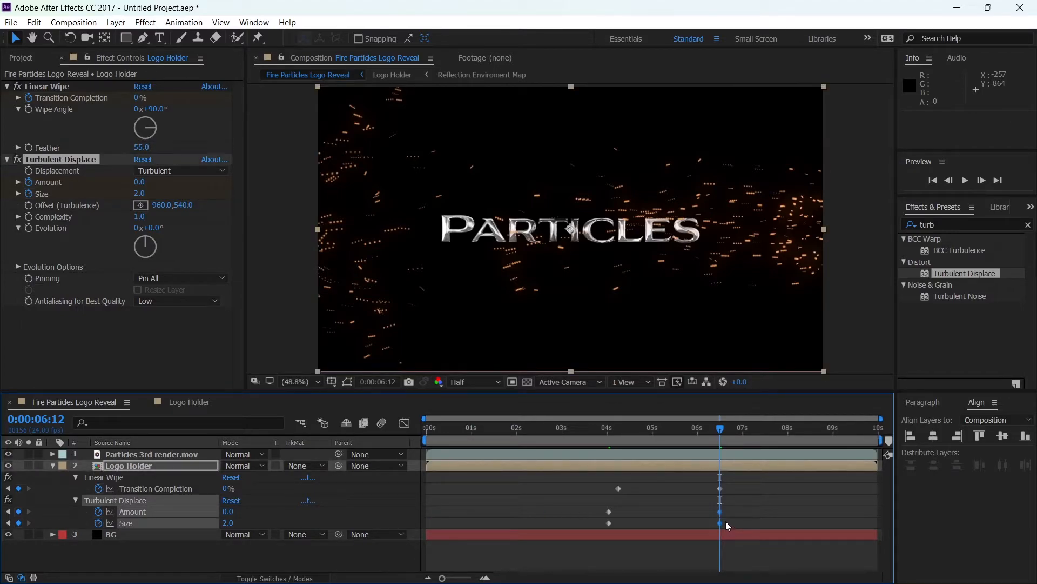
pyautogui.rightClick(718, 511)
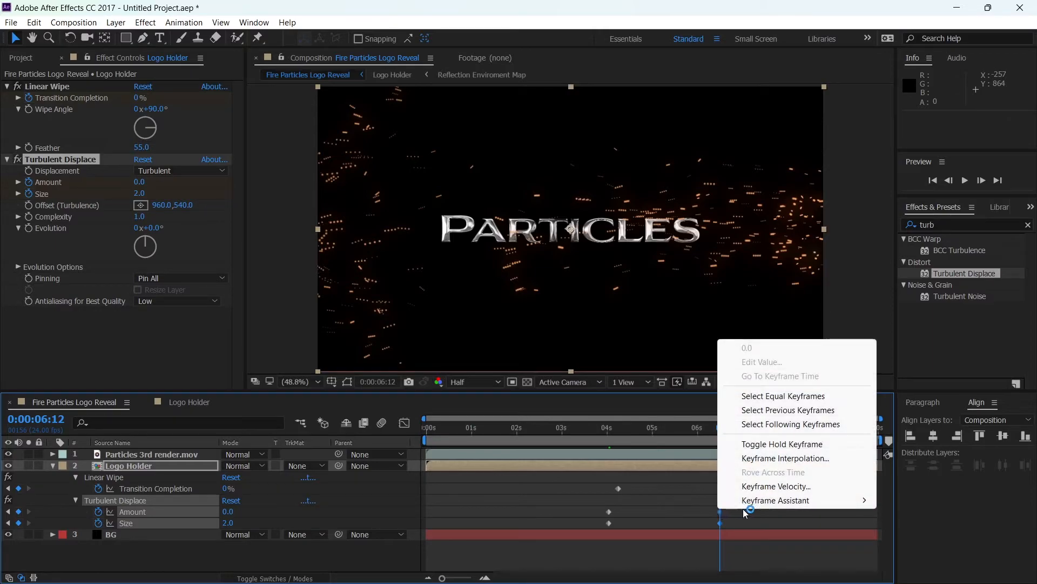
pyautogui.moveTo(762, 511)
pyautogui.click(562, 444)
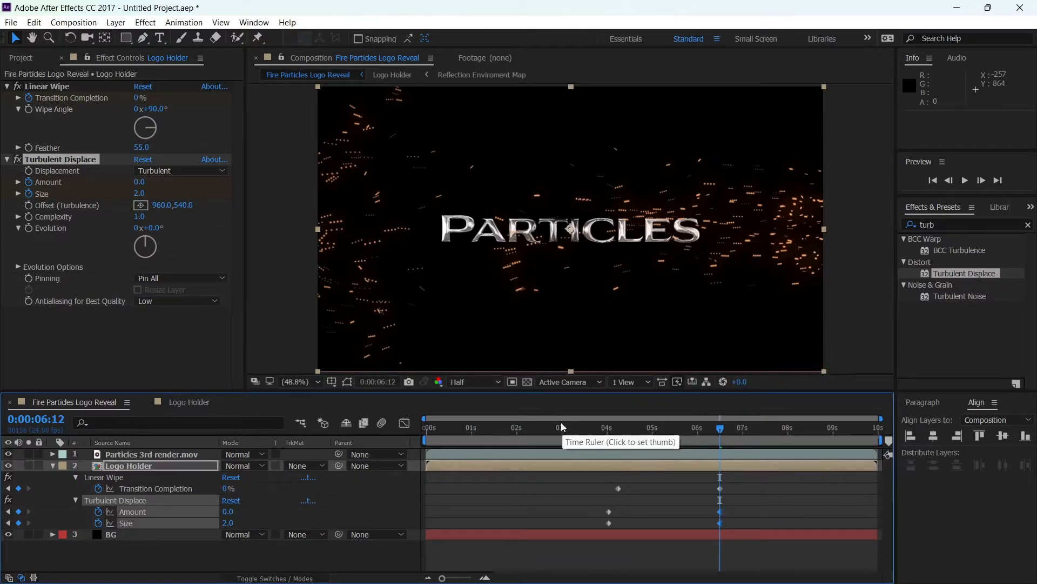
pyautogui.moveTo(561, 423); pyautogui.dragTo(625, 430)
pyautogui.press('space')
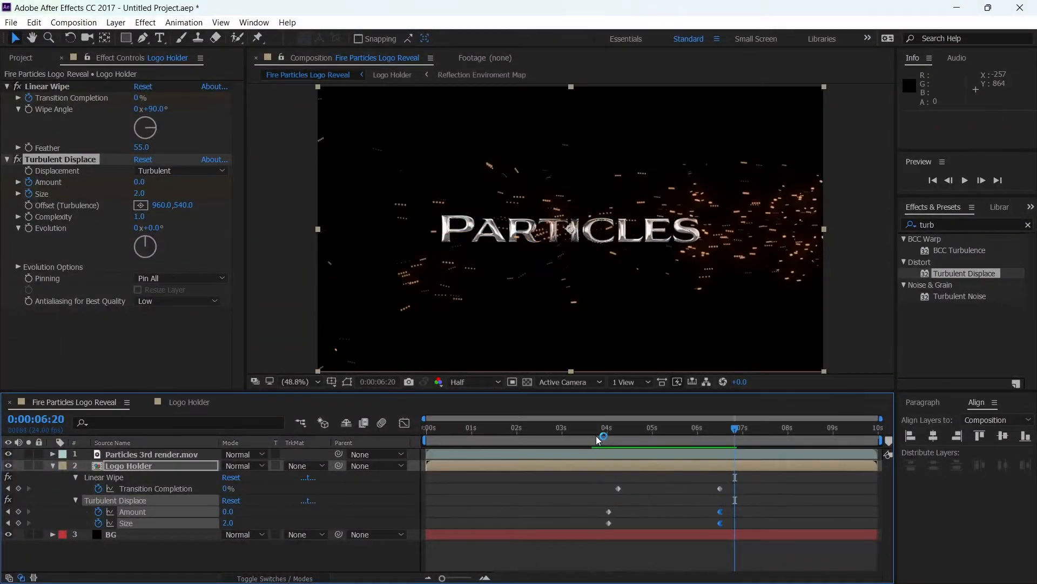
pyautogui.press('space')
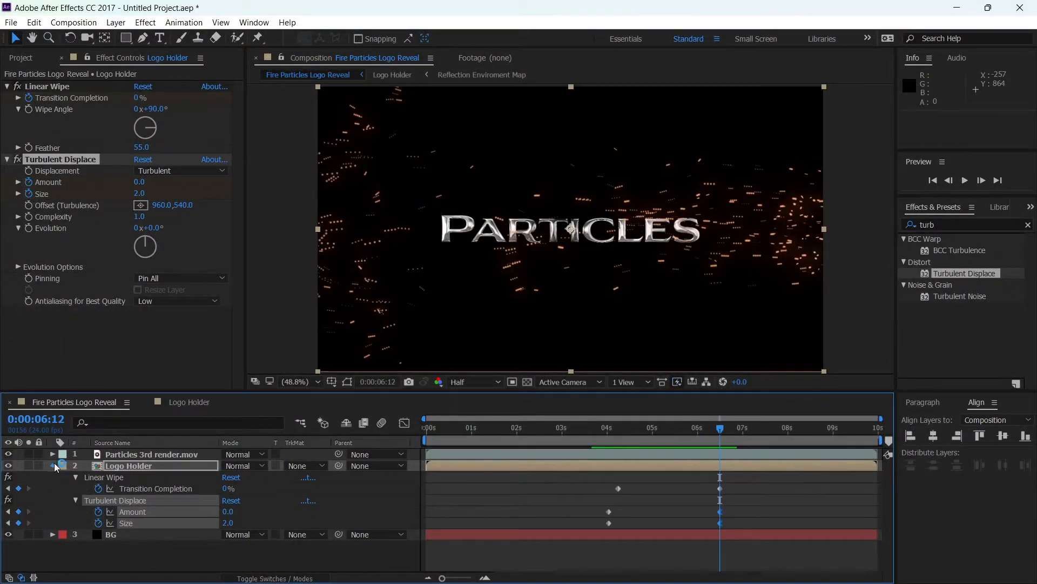
pyautogui.click(53, 465)
# Step: Create a new black 1920 x 1080 solid named OF above the other layers
pyautogui.click(149, 512)
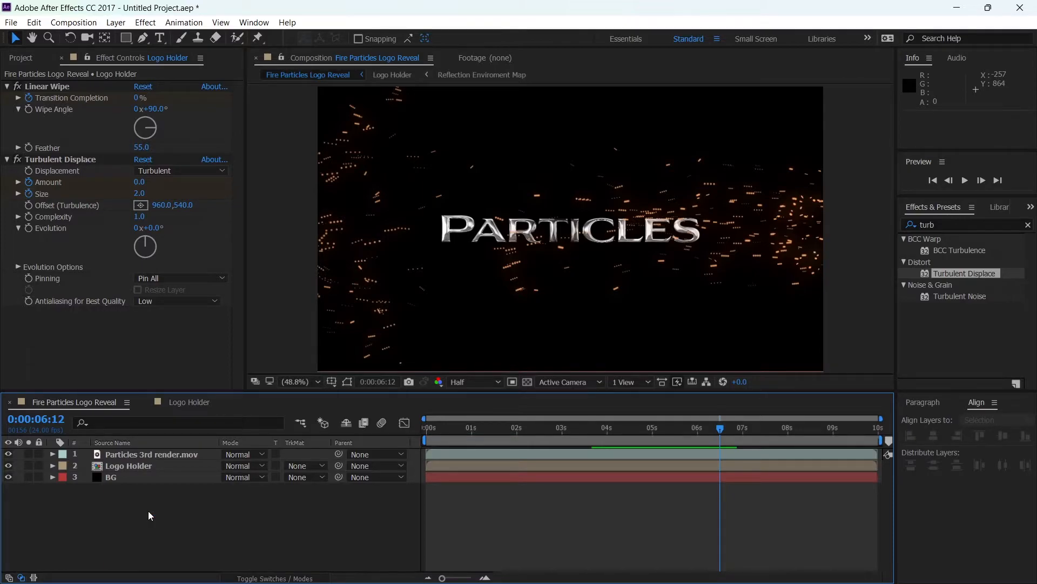
pyautogui.rightClick(149, 512)
pyautogui.moveTo(213, 389)
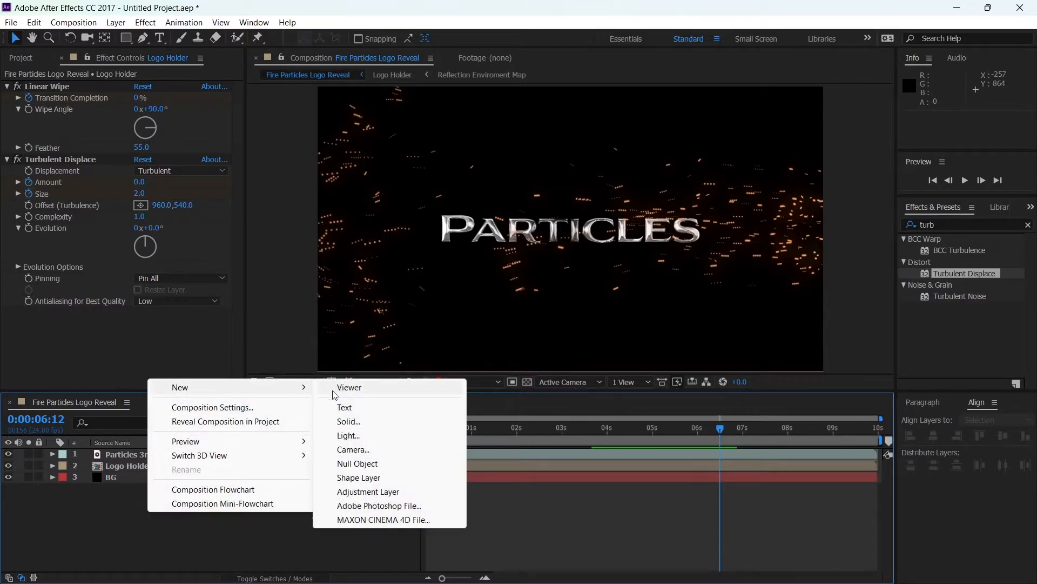
pyautogui.click(348, 421)
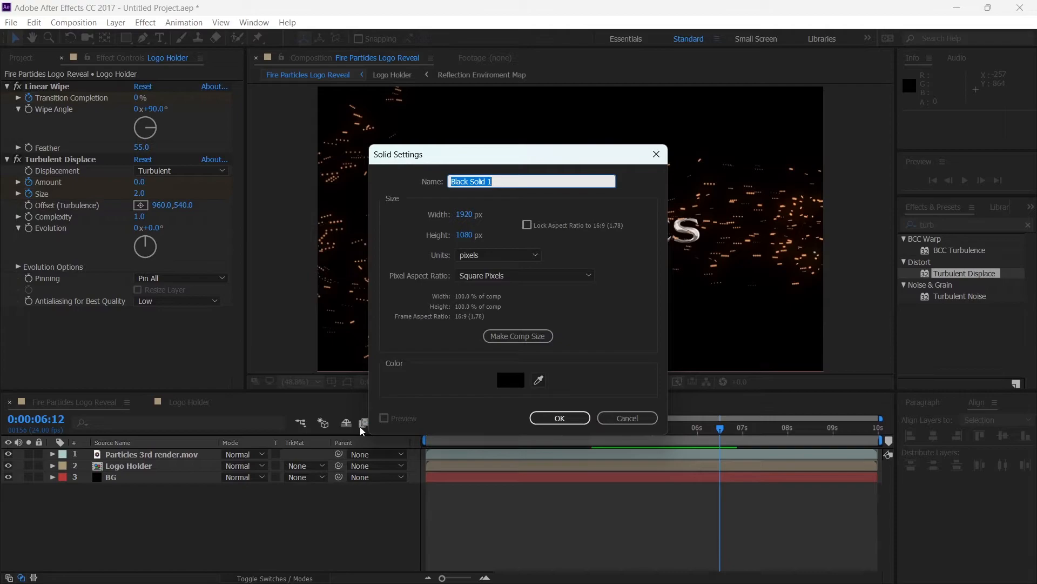
pyautogui.write('OF')
pyautogui.press('Return')
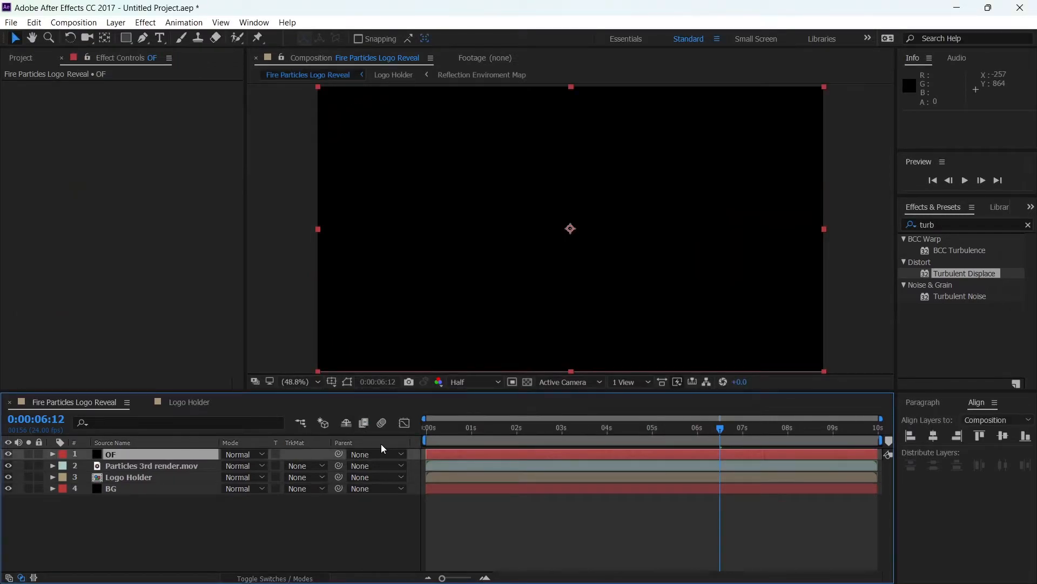
# Step: Find the Optical Flares effect and apply it to the OF solid
pyautogui.click(946, 222)
pyautogui.click(931, 225)
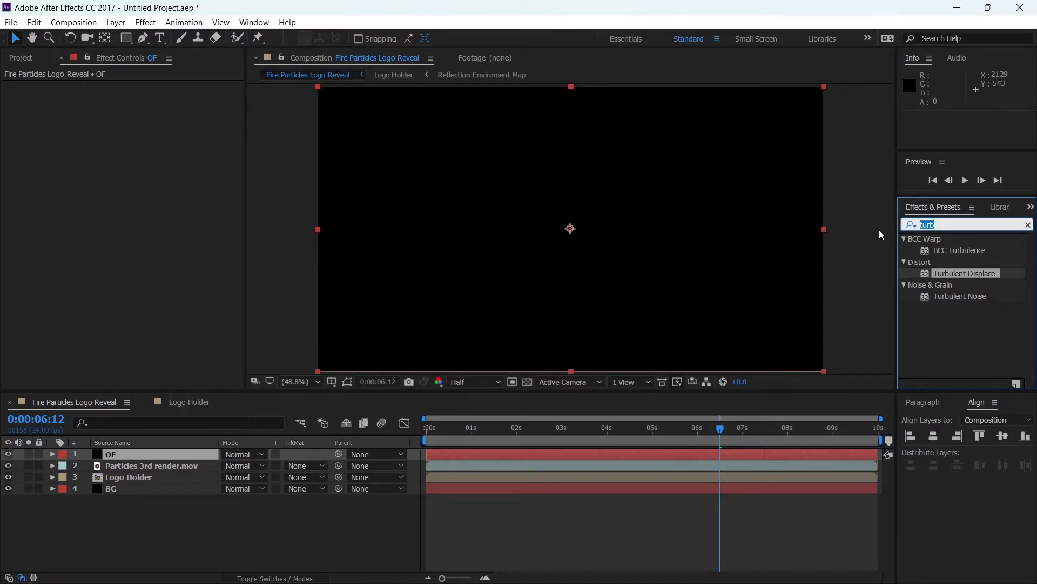
pyautogui.write('optical')
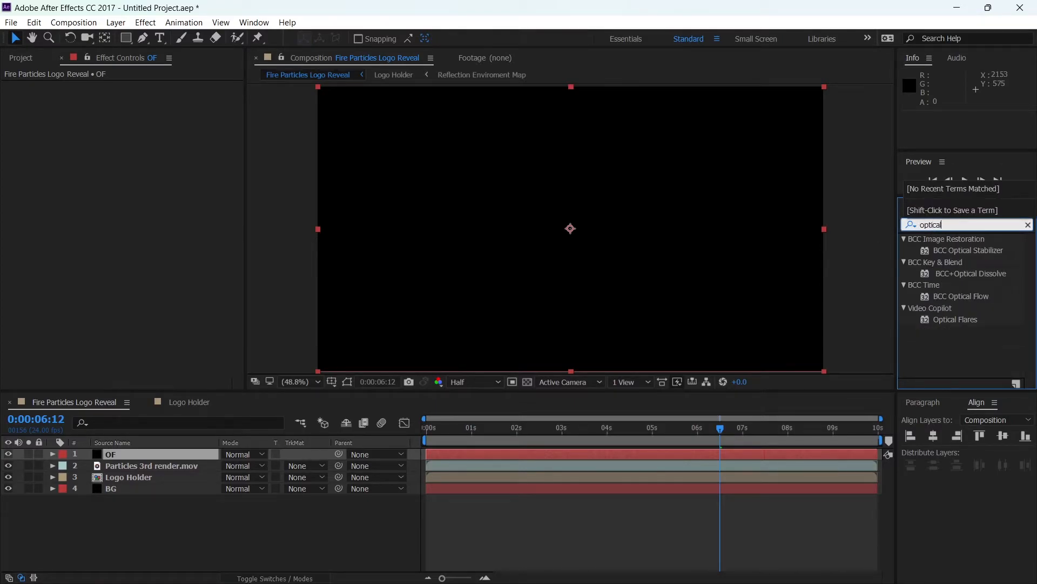
pyautogui.doubleClick(971, 321)
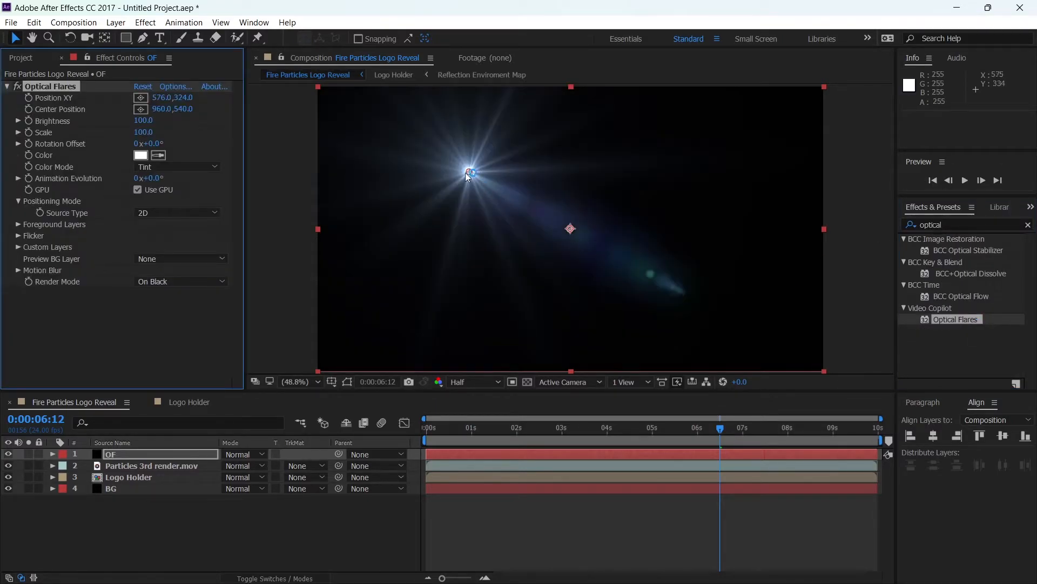
# Step: Clear the default lens objects in the Optical Flares options and use a single Glow instead
pyautogui.click(172, 90)
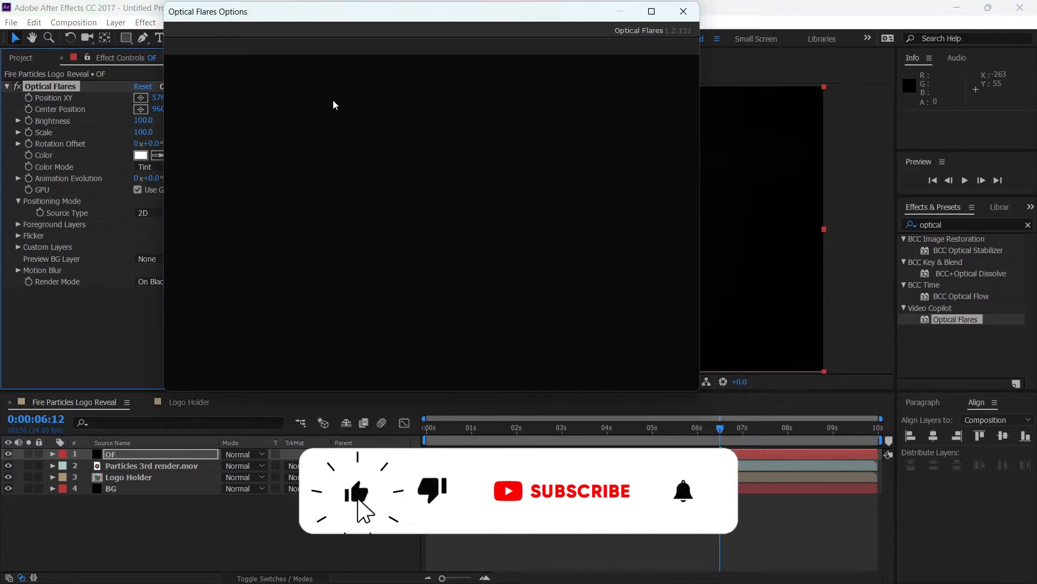
pyautogui.click(431, 48)
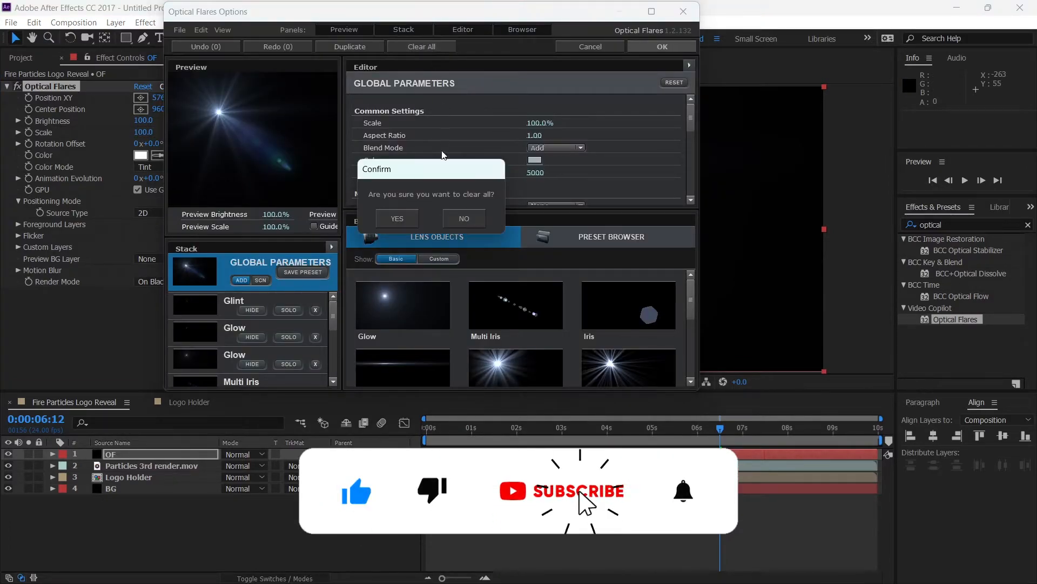
pyautogui.click(398, 215)
pyautogui.click(659, 48)
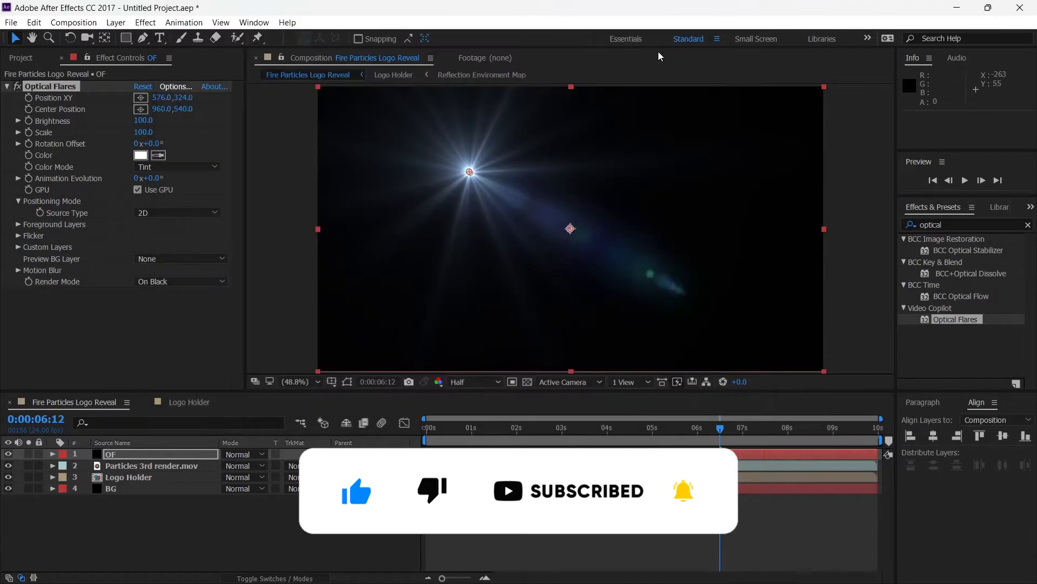
# Step: Move the glow flare outside the frame's left edge, to about -216, 500, and set its Brightness to 160
pyautogui.moveTo(469, 172); pyautogui.dragTo(273, 214)
pyautogui.click(146, 121)
pyautogui.write('250')
pyautogui.press('Return')
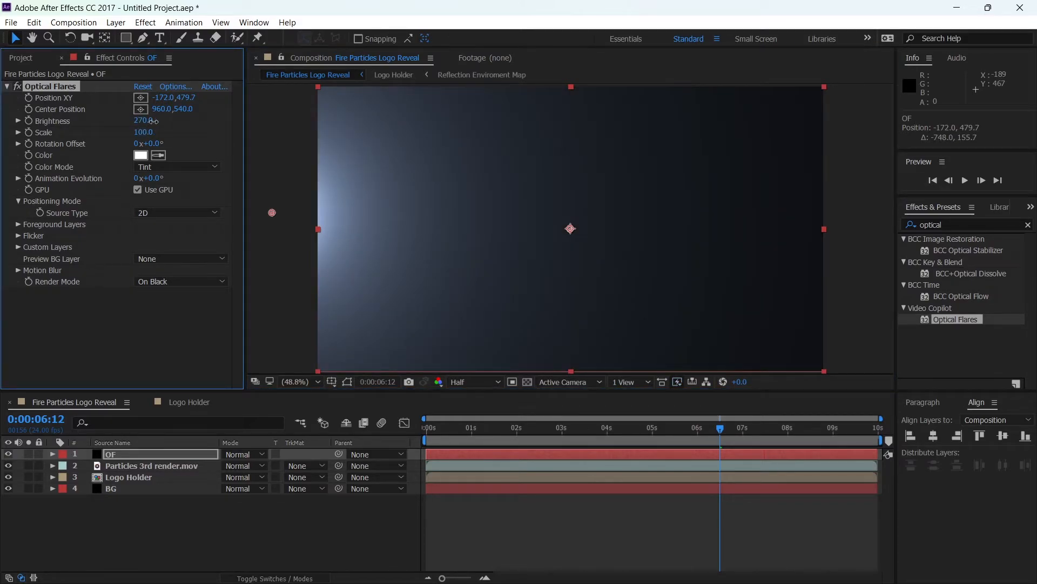
pyautogui.hotkey('ctrl', 'z')
pyautogui.hotkey('ctrl', 'z')
pyautogui.moveTo(155, 132); pyautogui.dragTo(156, 133)
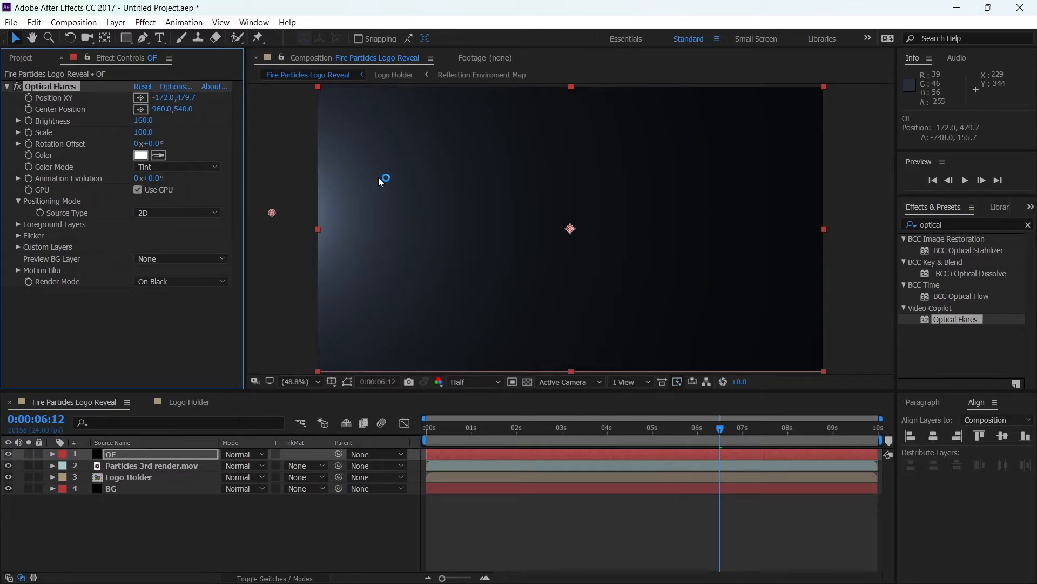
pyautogui.scroll(-2, 379, 177)
pyautogui.moveTo(416, 219); pyautogui.dragTo(411, 222)
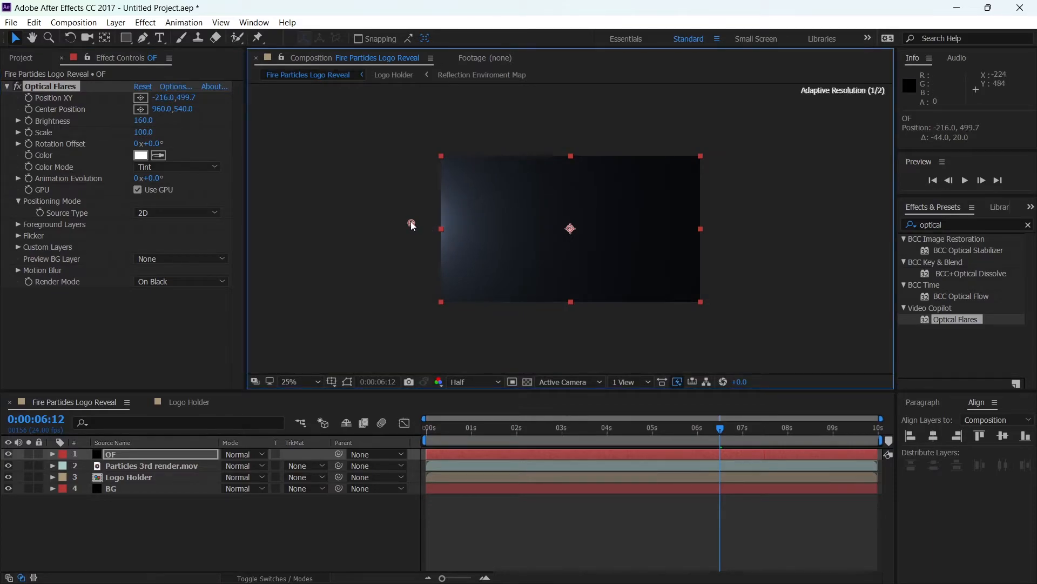
# Step: Set the glow flare's Color to FFC198
pyautogui.click(141, 156)
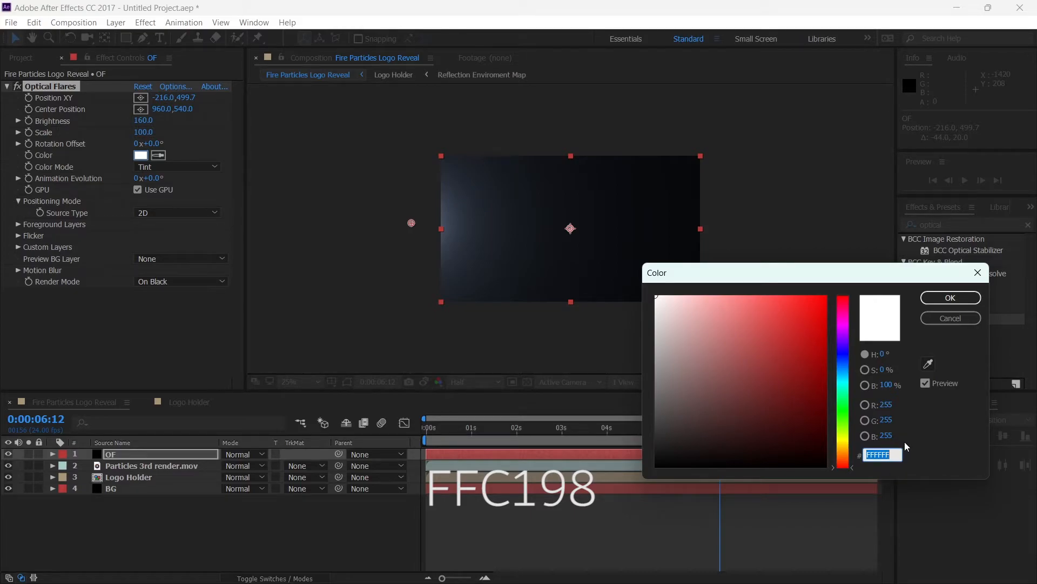
pyautogui.write('FF')
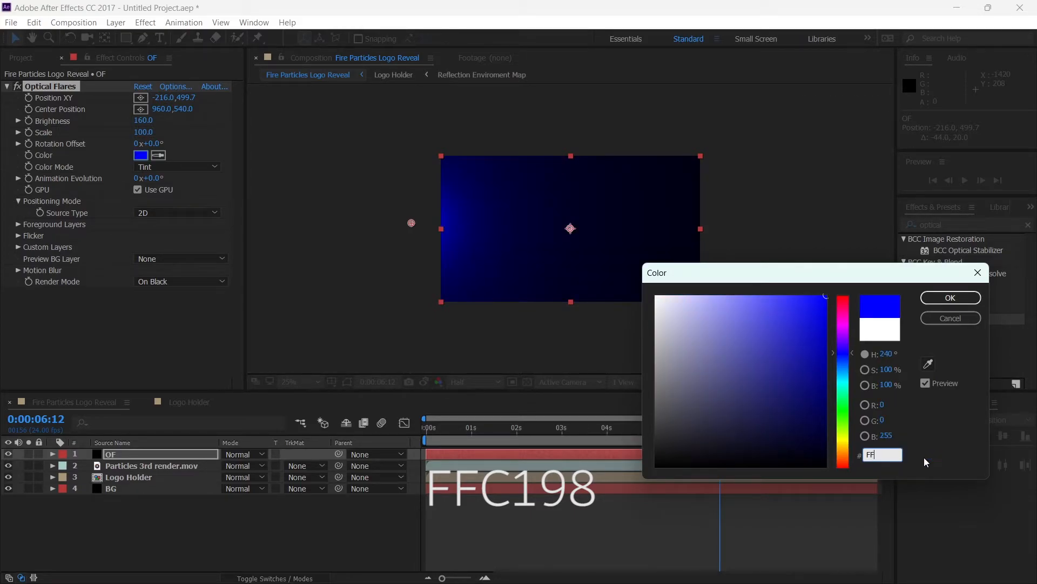
pyautogui.write('C1')
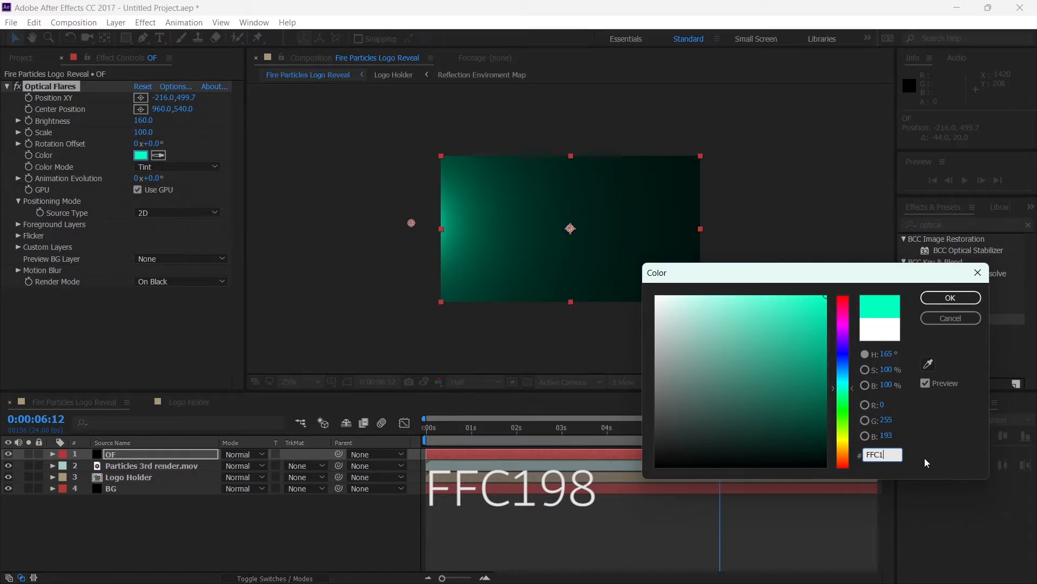
pyautogui.write('98')
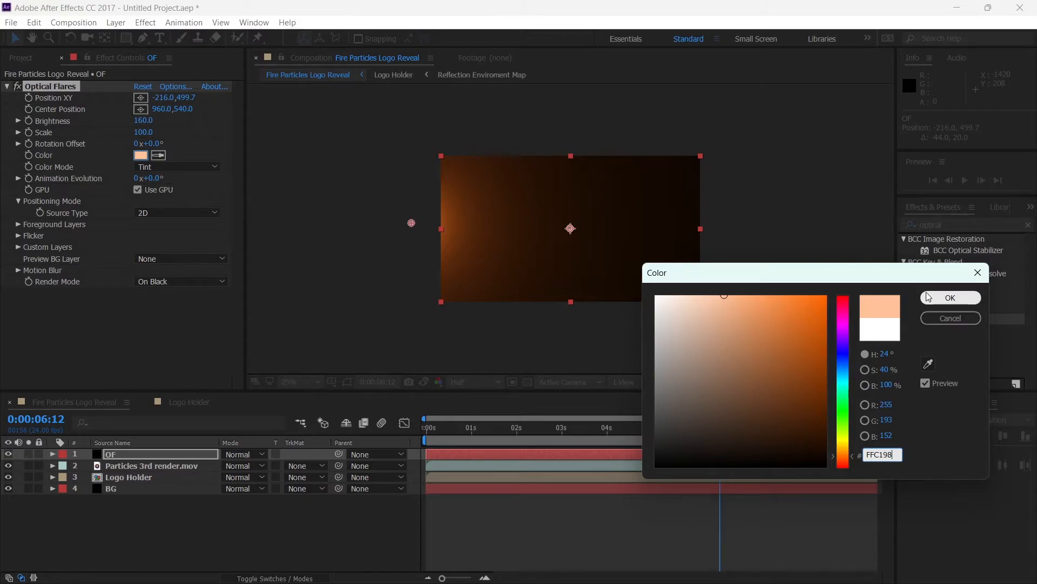
pyautogui.click(950, 297)
# Step: Set the glow flare's Flicker Speed to 19 and Flicker Amount to 36
pyautogui.scroll(2, 622, 173)
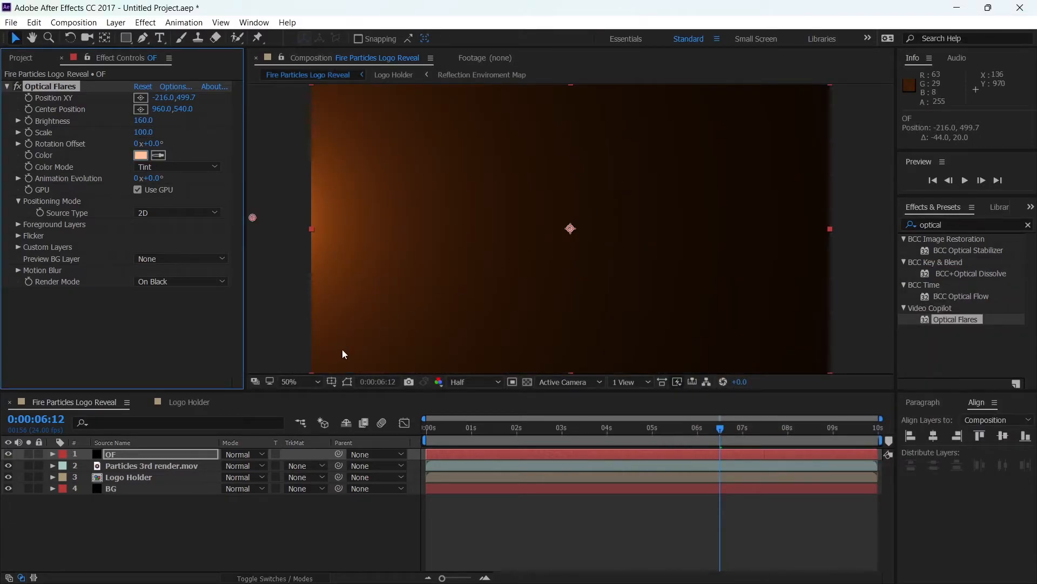
pyautogui.click(306, 380)
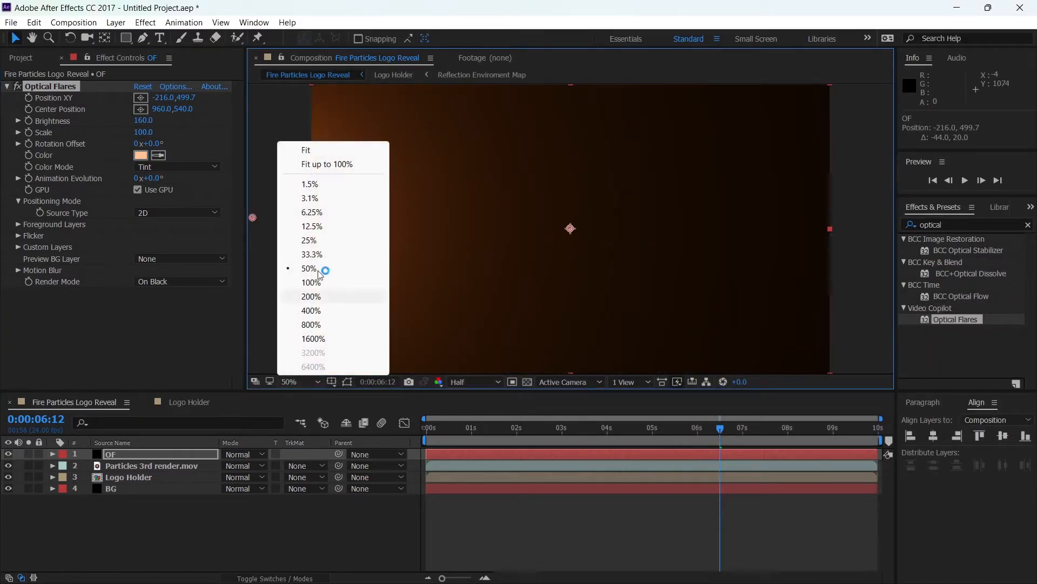
pyautogui.click(345, 147)
pyautogui.click(18, 236)
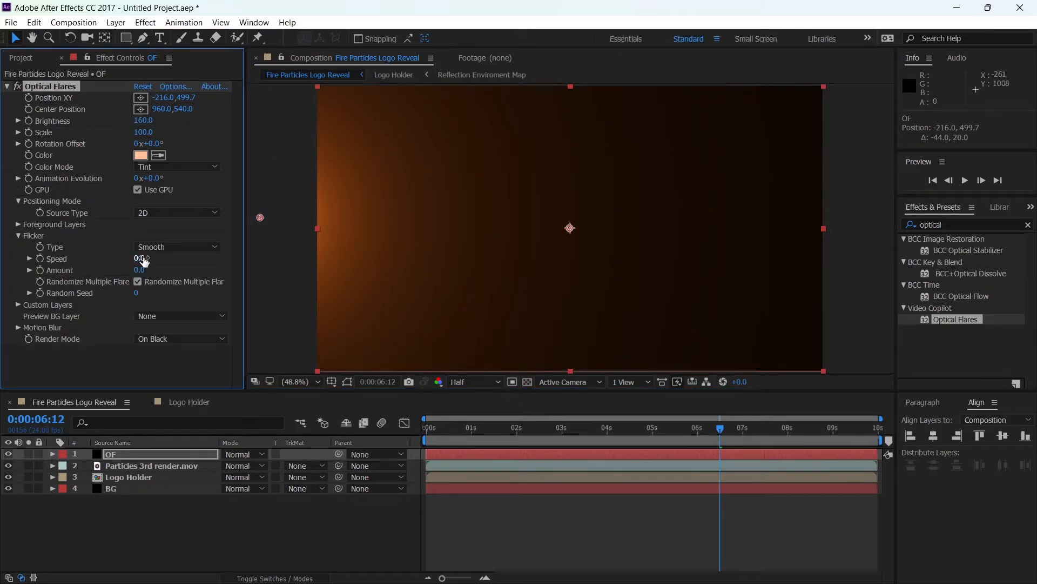
pyautogui.click(140, 258)
pyautogui.press('Tab')
pyautogui.click(111, 366)
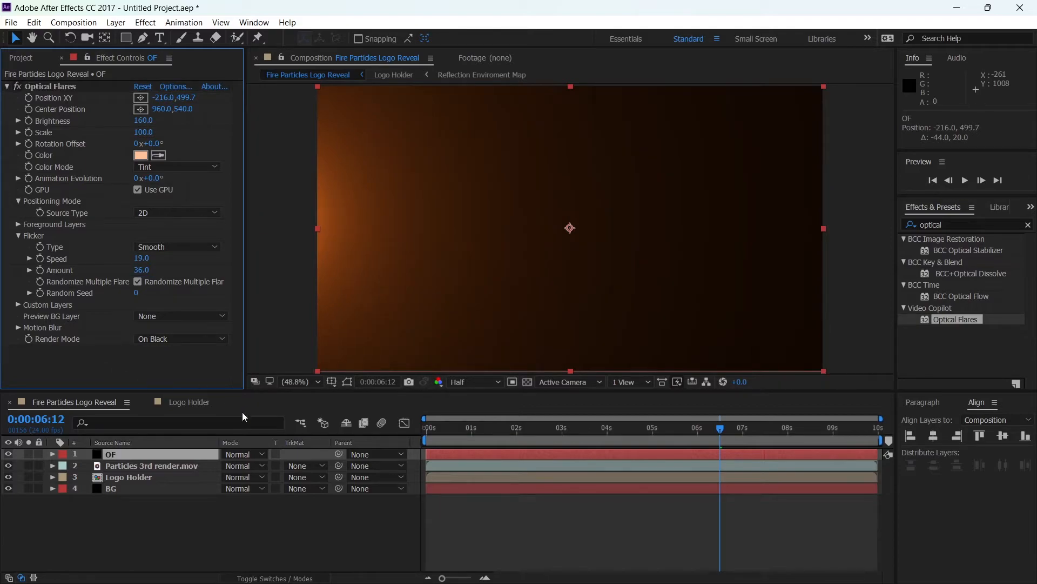
# Step: Set the OF layer's blending mode to Screen and check the composite up to 0:00:04:11
pyautogui.click(241, 454)
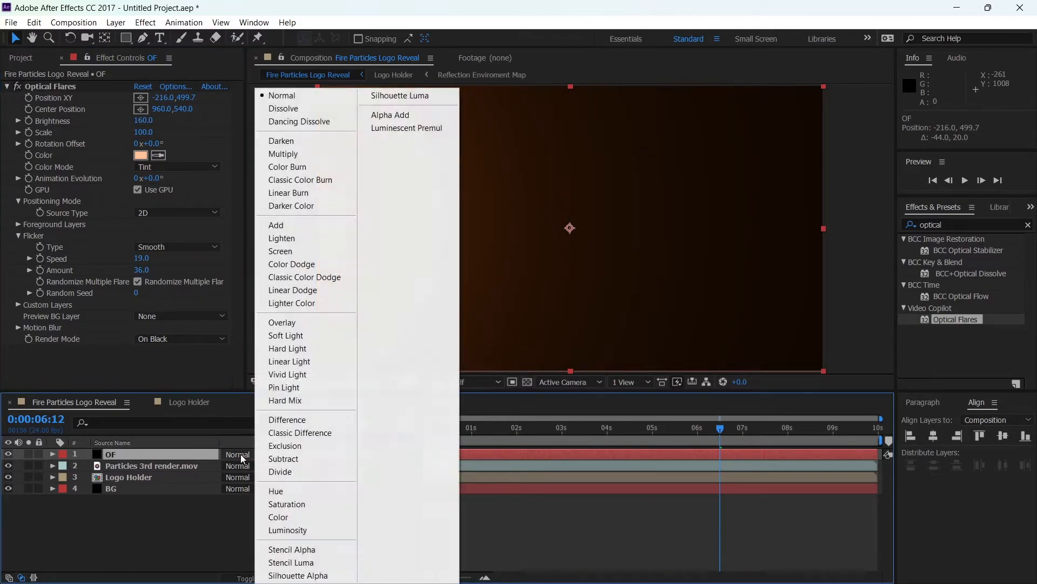
pyautogui.click(281, 251)
pyautogui.moveTo(451, 433); pyautogui.dragTo(563, 438)
pyautogui.click(627, 430)
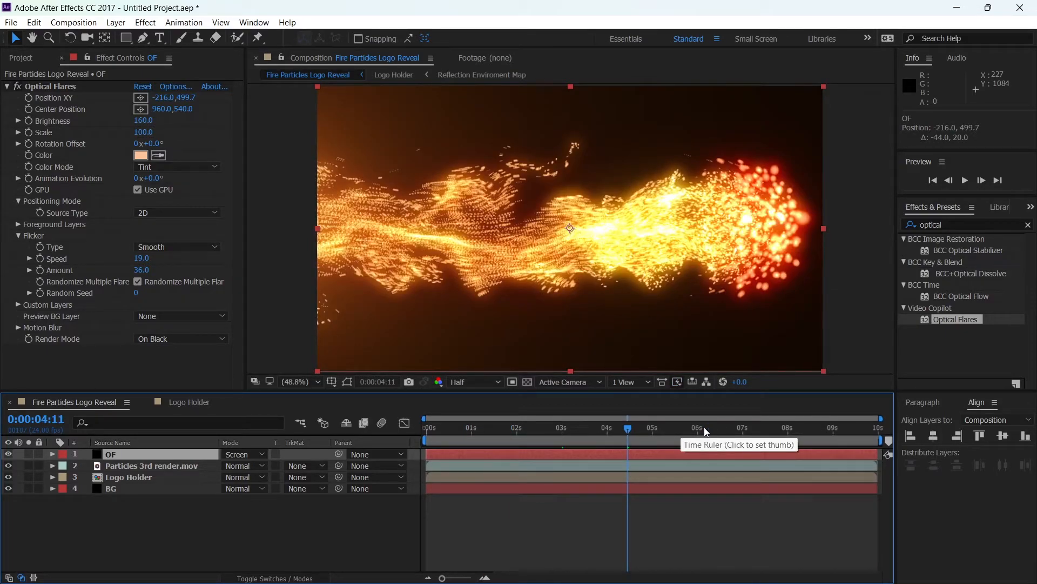
# Step: Create a second black solid named OF on top and apply Optical Flares to it
pyautogui.rightClick(252, 542)
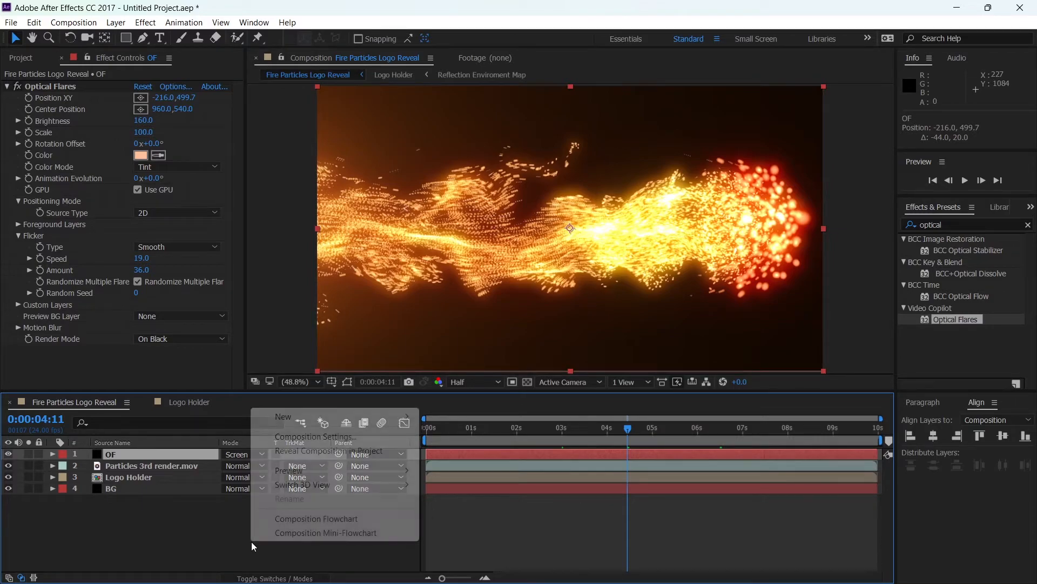
pyautogui.moveTo(317, 419)
pyautogui.click(459, 454)
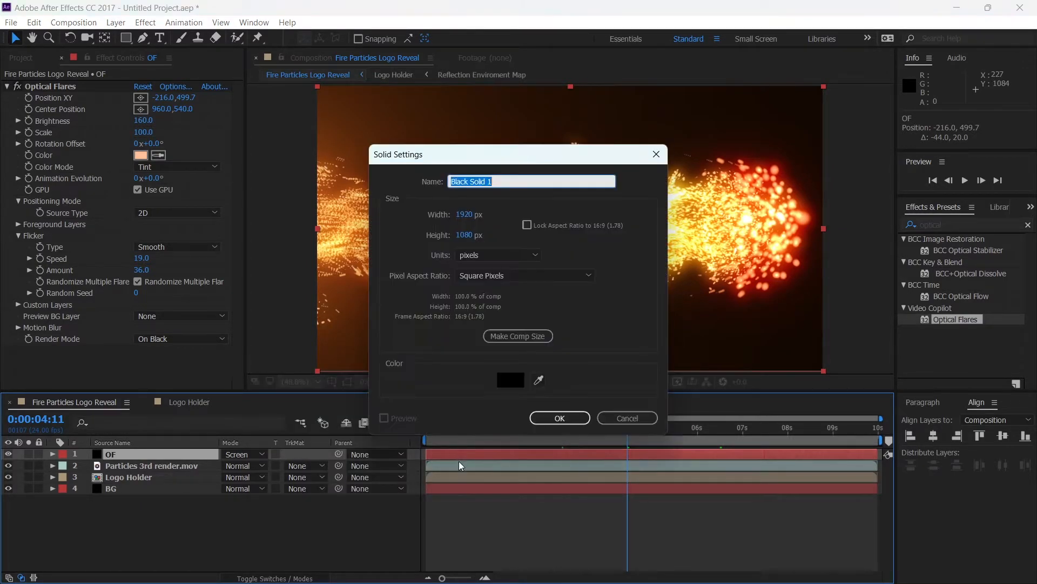
pyautogui.write('OF')
pyautogui.press('Return')
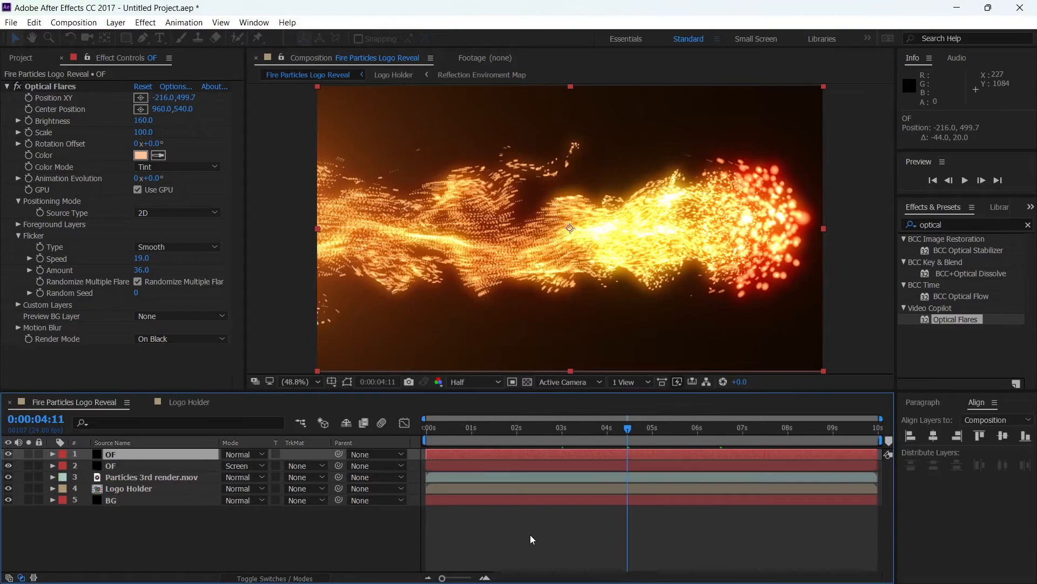
pyautogui.doubleClick(969, 321)
# Step: Clear the second flare's default lens objects and add a single Streak
pyautogui.click(186, 85)
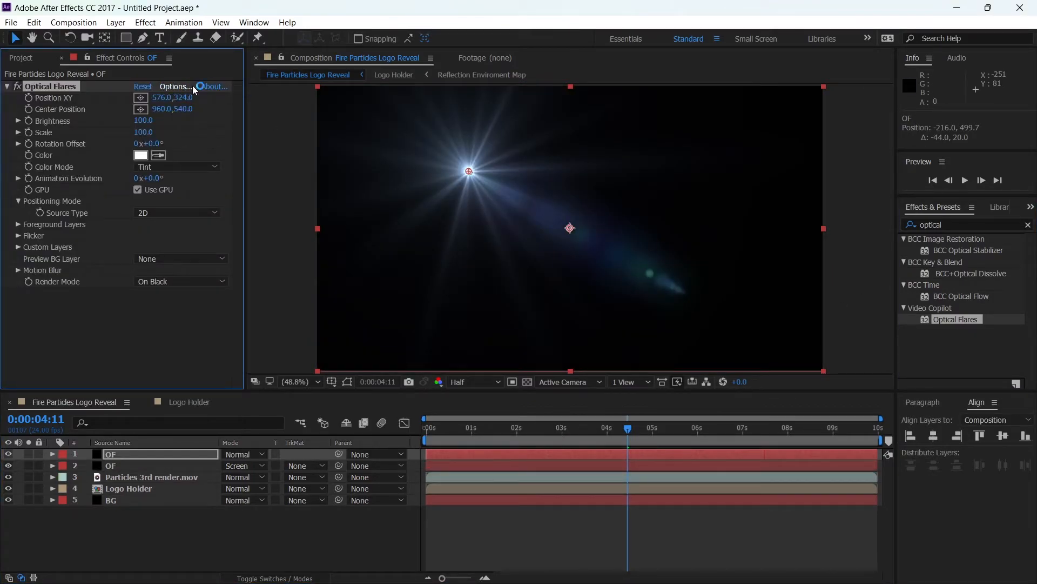
pyautogui.click(432, 47)
pyautogui.click(382, 239)
pyautogui.click(405, 361)
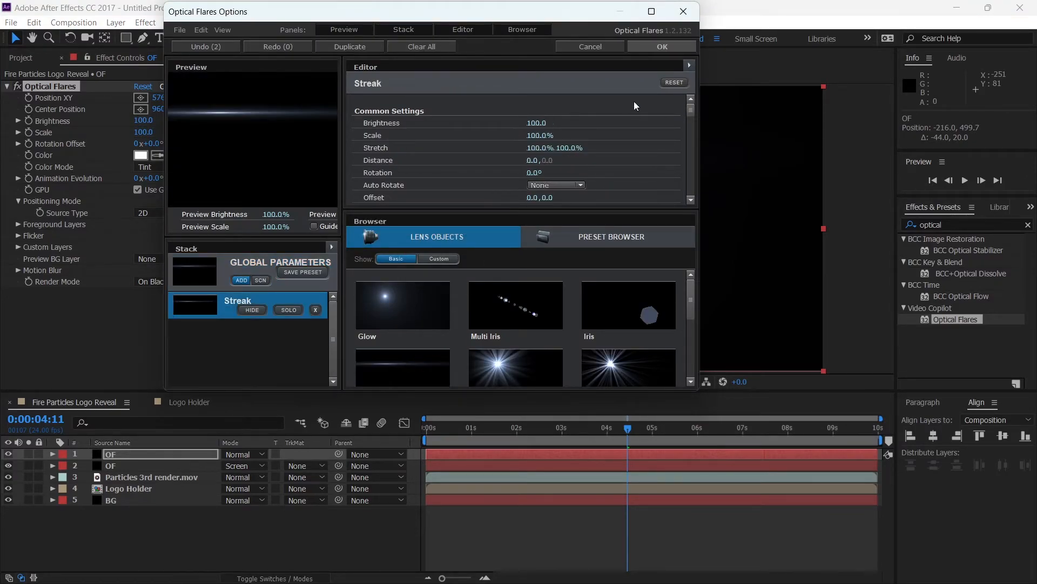
pyautogui.click(670, 48)
# Step: Move the streak flare just beyond the frame's right edge, to about 2021, 617, and set its Color to FFC198
pyautogui.moveTo(469, 171)
pyautogui.mouseDown()
pyautogui.moveTo(736, 186)
pyautogui.moveTo(838, 262)
pyautogui.moveTo(849, 248)
pyautogui.mouseUp()
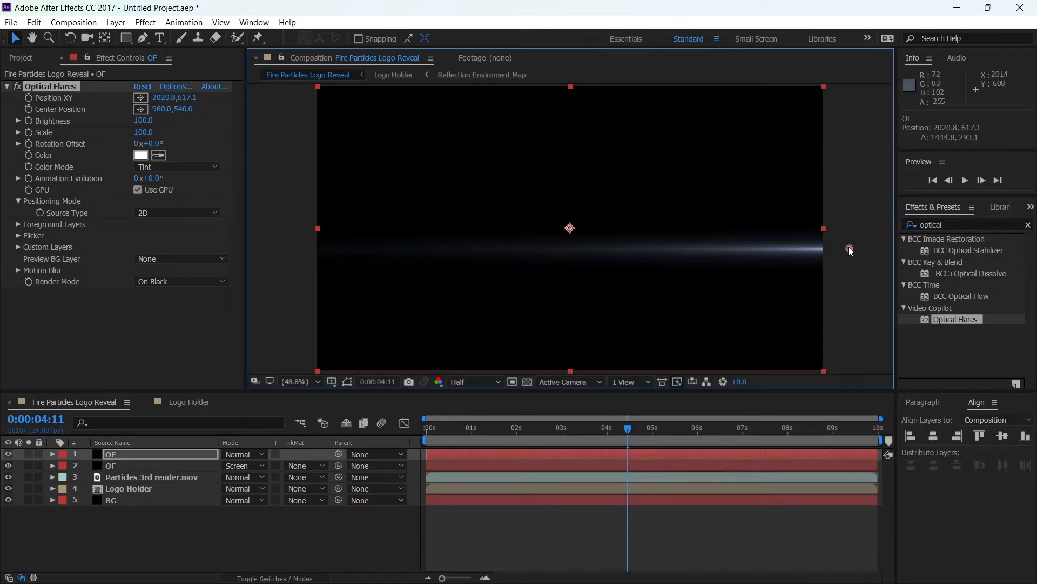
pyautogui.click(141, 156)
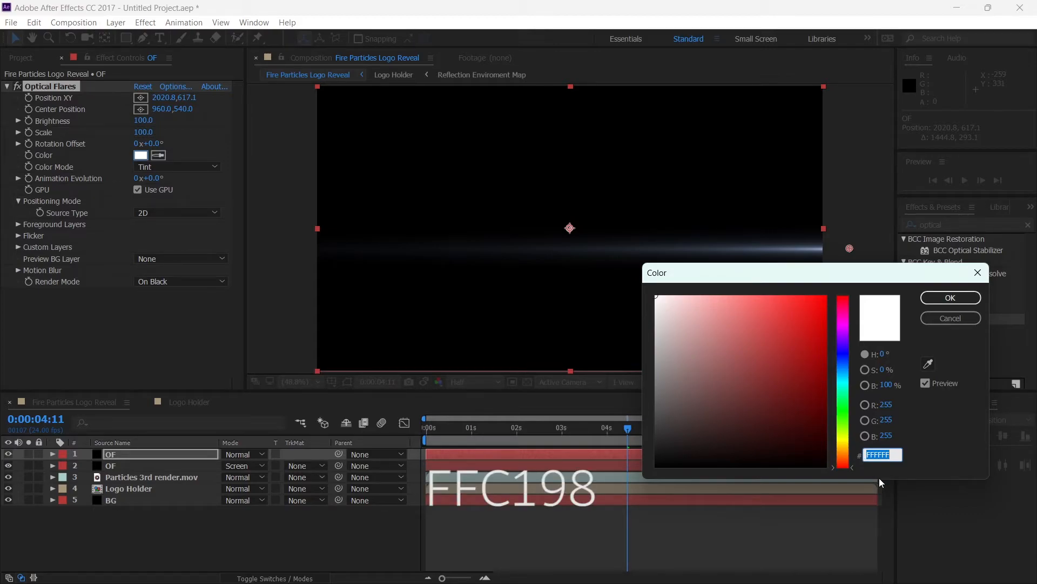
pyautogui.write('FFC1')
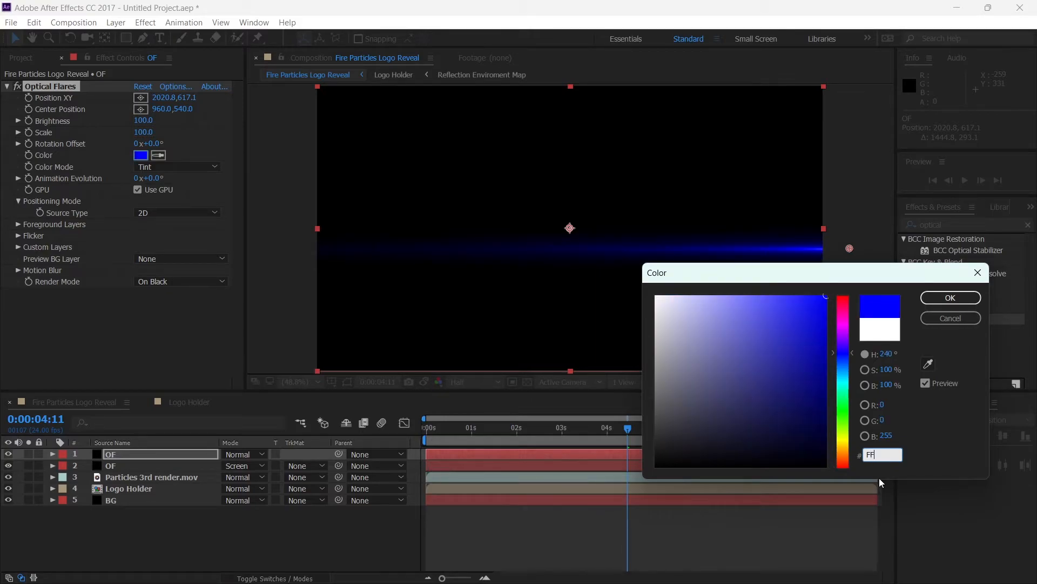
pyautogui.write('98')
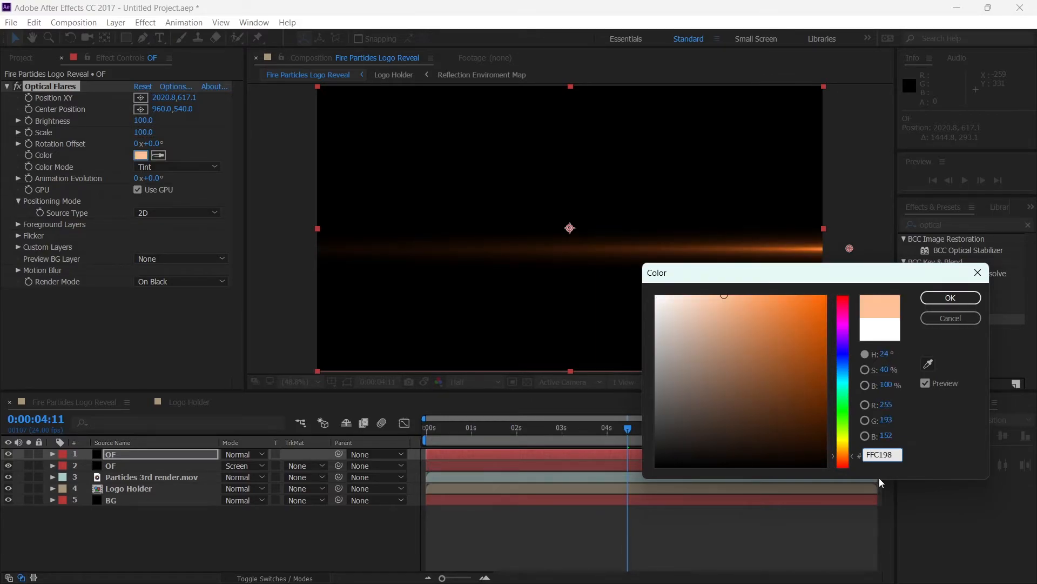
pyautogui.press('Return')
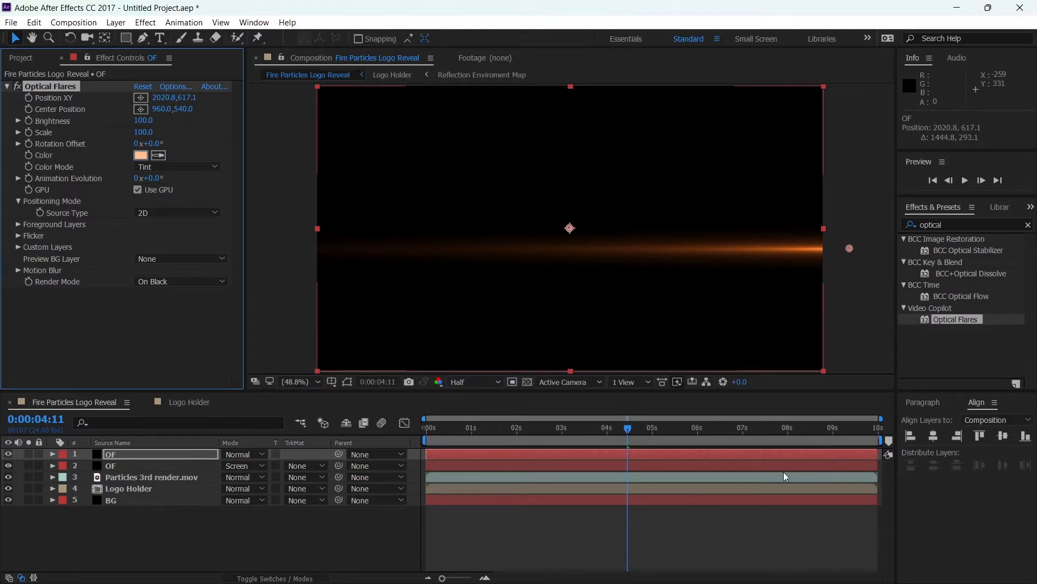
# Step: Set the upper OF layer's blending mode to Screen and check the composite up to 0:00:06:15
pyautogui.click(234, 457)
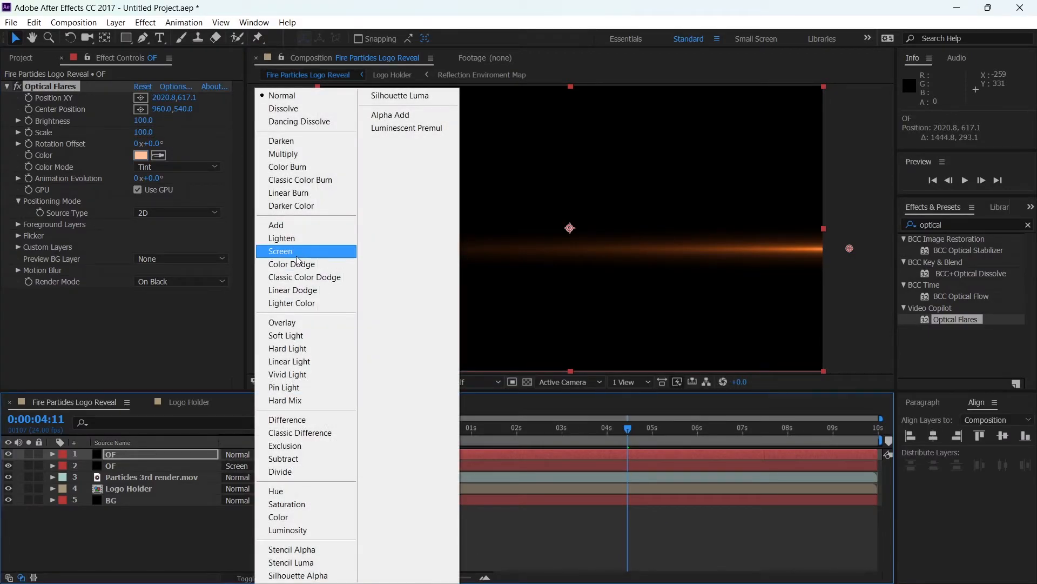
pyautogui.click(302, 249)
pyautogui.moveTo(659, 433); pyautogui.dragTo(725, 437)
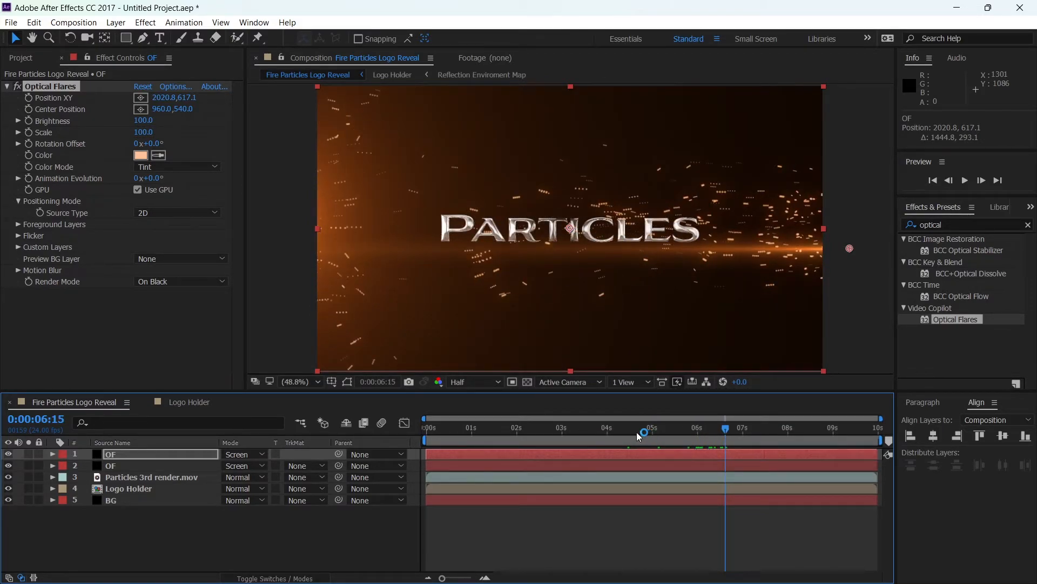
# Step: Start keyframing the upper OF flare's Brightness with a value of 0 at 0:00:04:18
pyautogui.moveTo(653, 433)
pyautogui.mouseDown()
pyautogui.moveTo(625, 436)
pyautogui.moveTo(704, 439)
pyautogui.moveTo(620, 446)
pyautogui.moveTo(642, 441)
pyautogui.mouseUp()
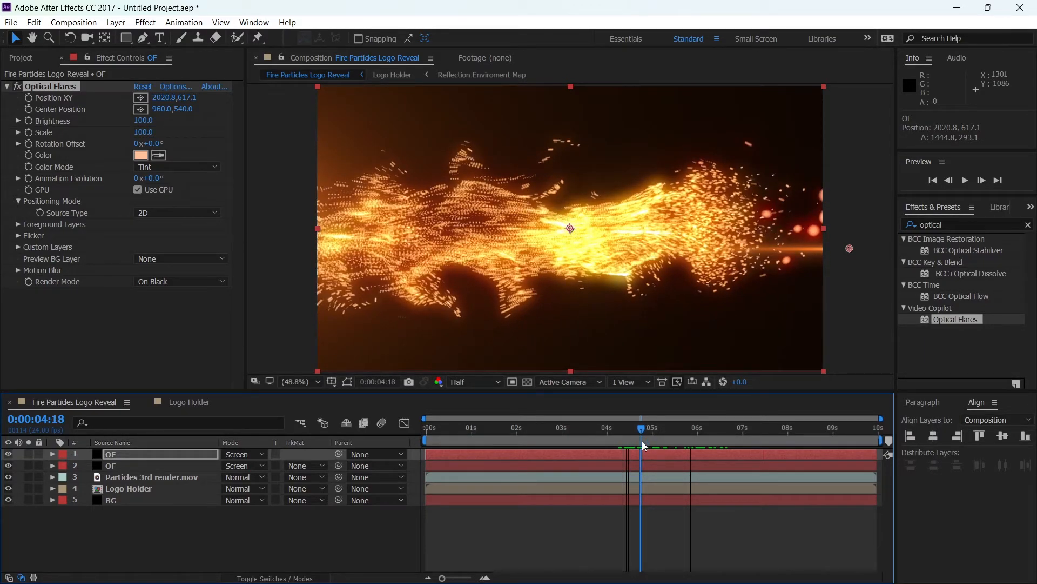
pyautogui.click(30, 119)
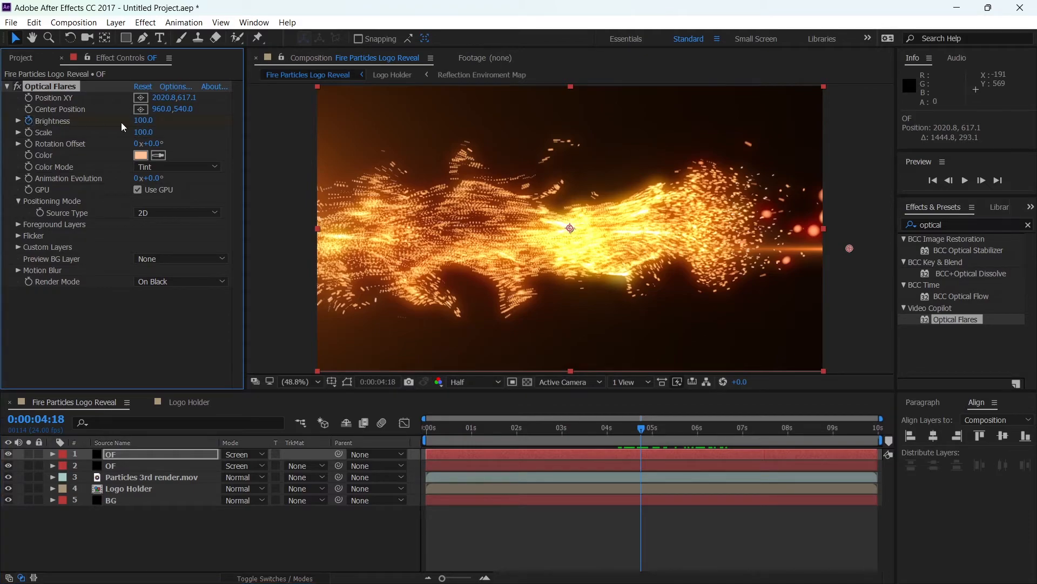
pyautogui.click(145, 121)
pyautogui.write('0')
pyautogui.press('Return')
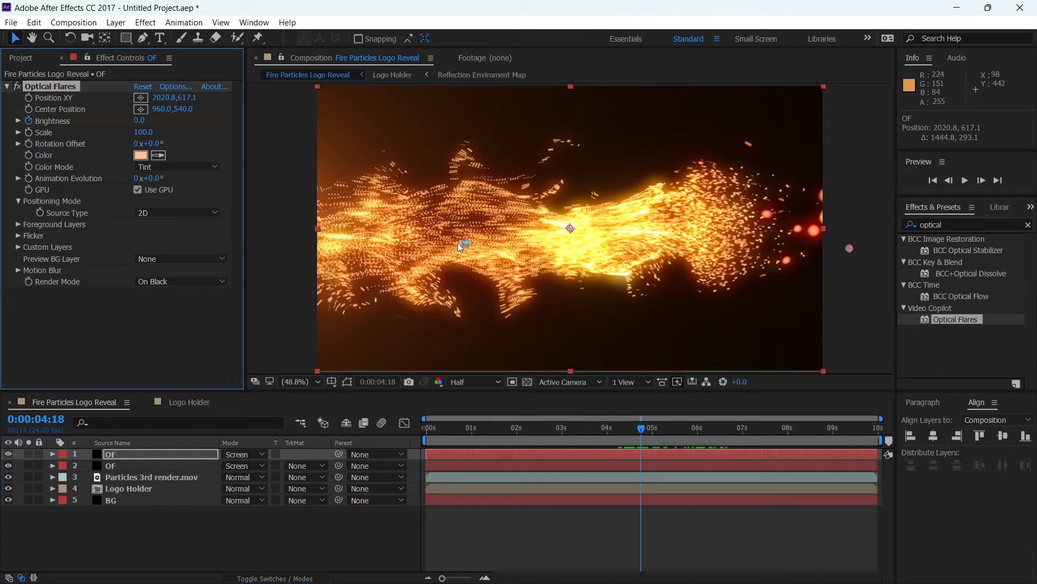
# Step: Keyframe the streak flare's Brightness at 100 at 0:00:05:23
pyautogui.moveTo(647, 430); pyautogui.dragTo(698, 430)
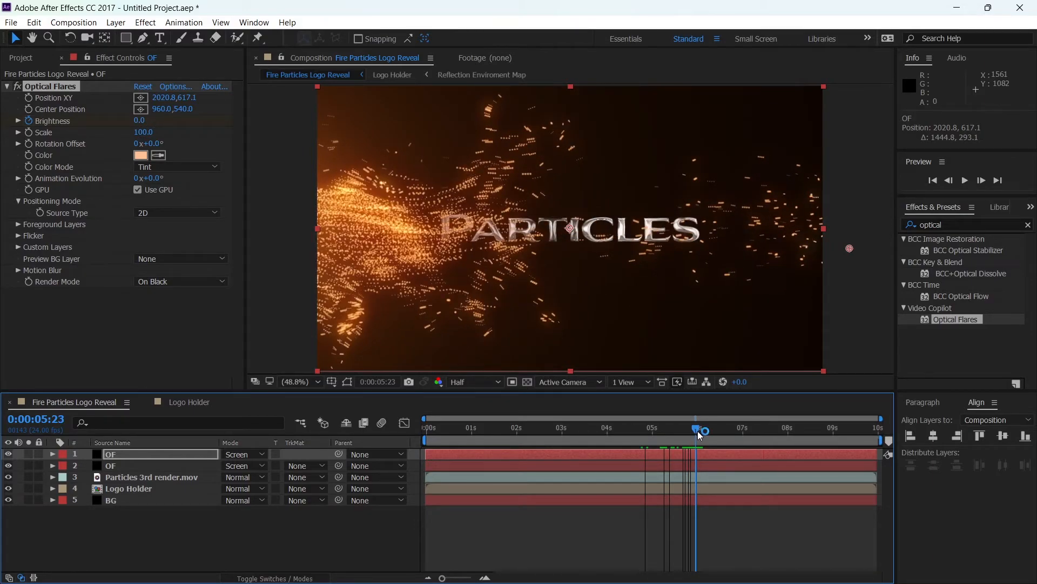
pyautogui.moveTo(698, 431); pyautogui.dragTo(698, 430)
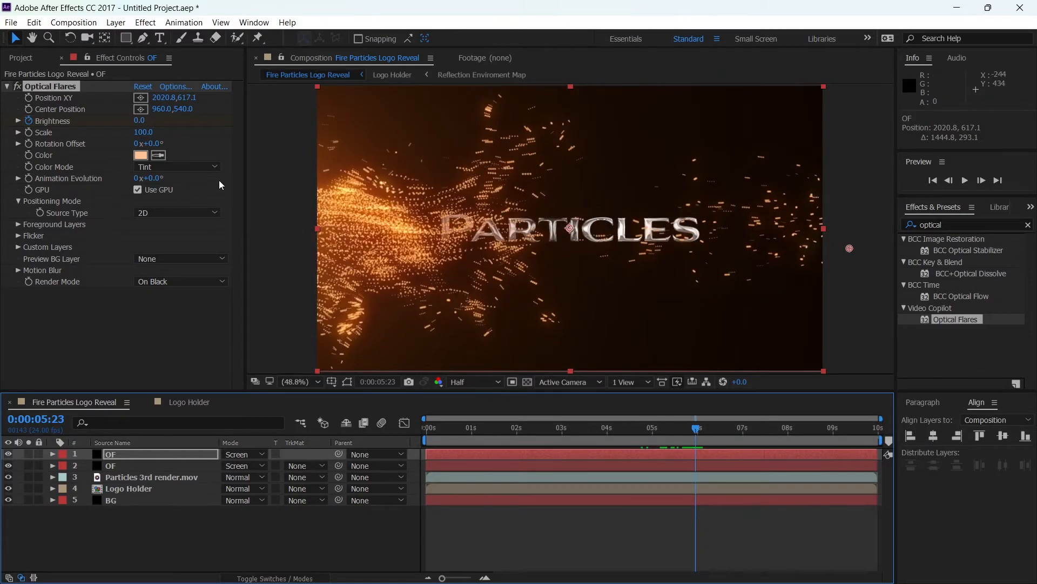
pyautogui.click(140, 120)
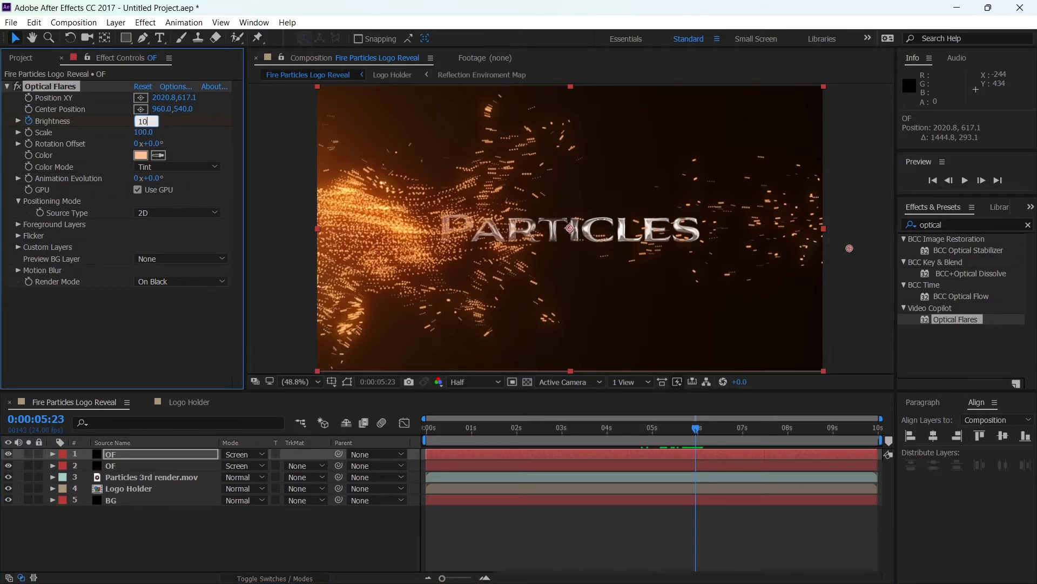
pyautogui.press('Return')
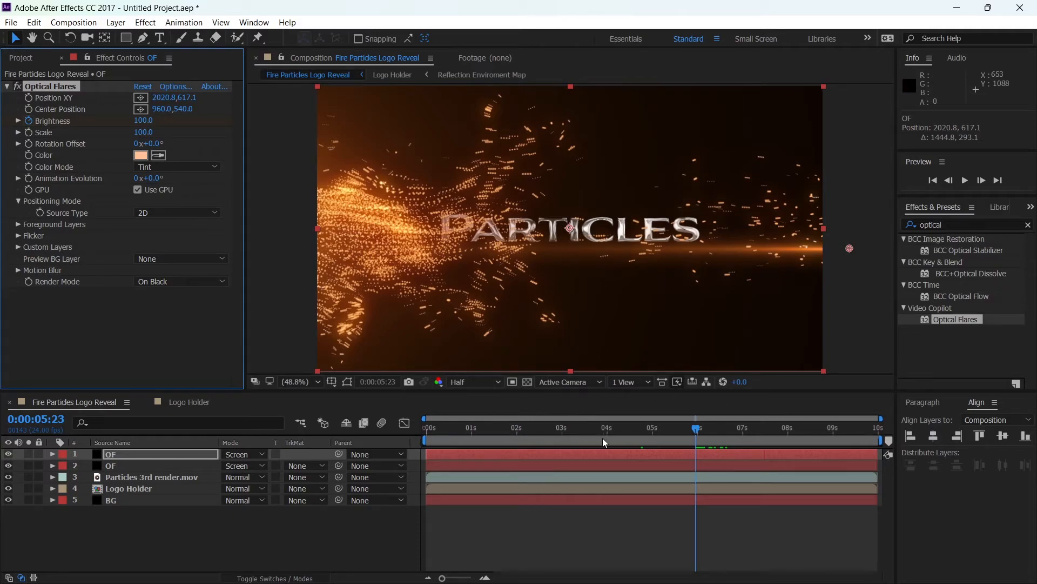
# Step: Create a new adjustment layer above all layers and rename it Color
pyautogui.click(137, 540)
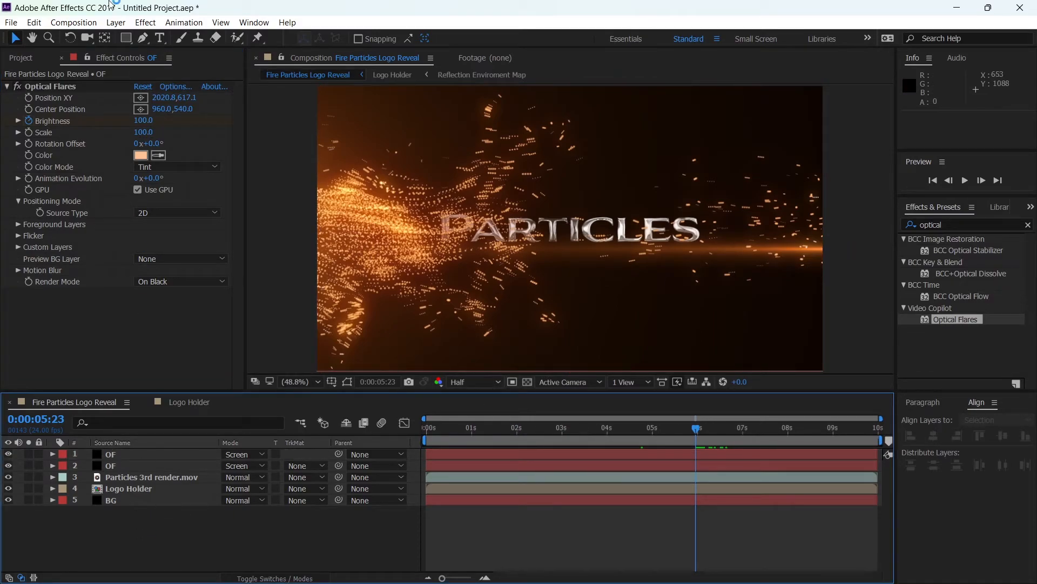
pyautogui.click(114, 24)
pyautogui.moveTo(302, 40)
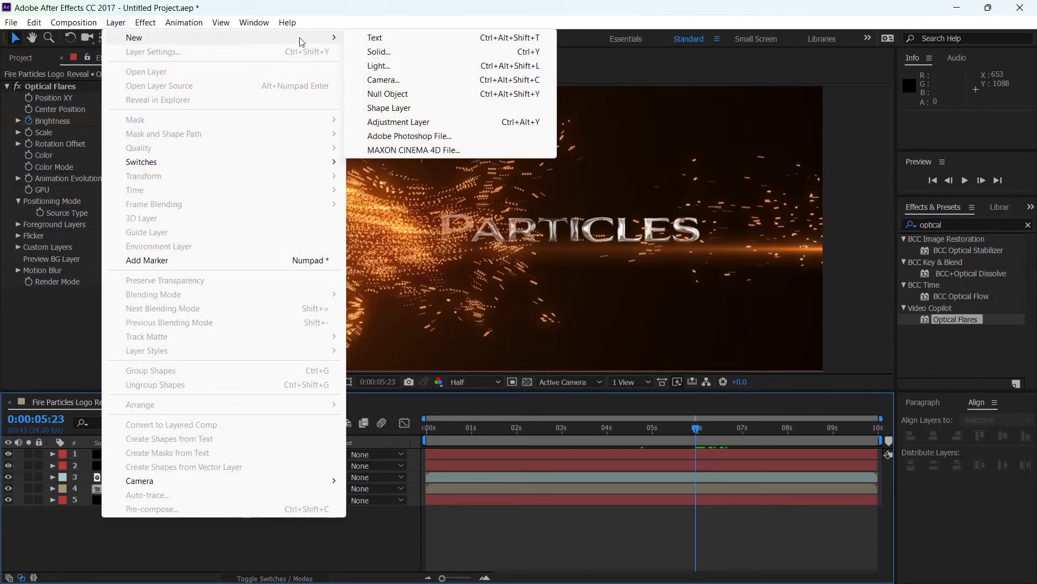
pyautogui.click(431, 121)
pyautogui.press('Return')
pyautogui.write('Color')
pyautogui.press('Return')
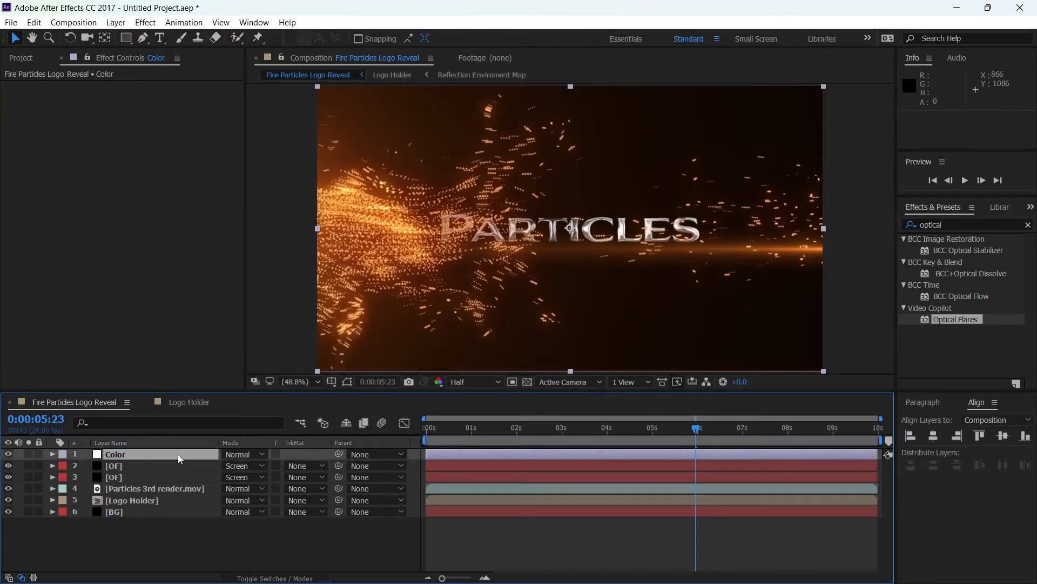
# Step: Apply the Curves effect to the Color layer and raise the RGB curve slightly above its midpoint
pyautogui.moveTo(959, 221); pyautogui.dragTo(857, 237)
pyautogui.write('curves')
pyautogui.doubleClick(941, 281)
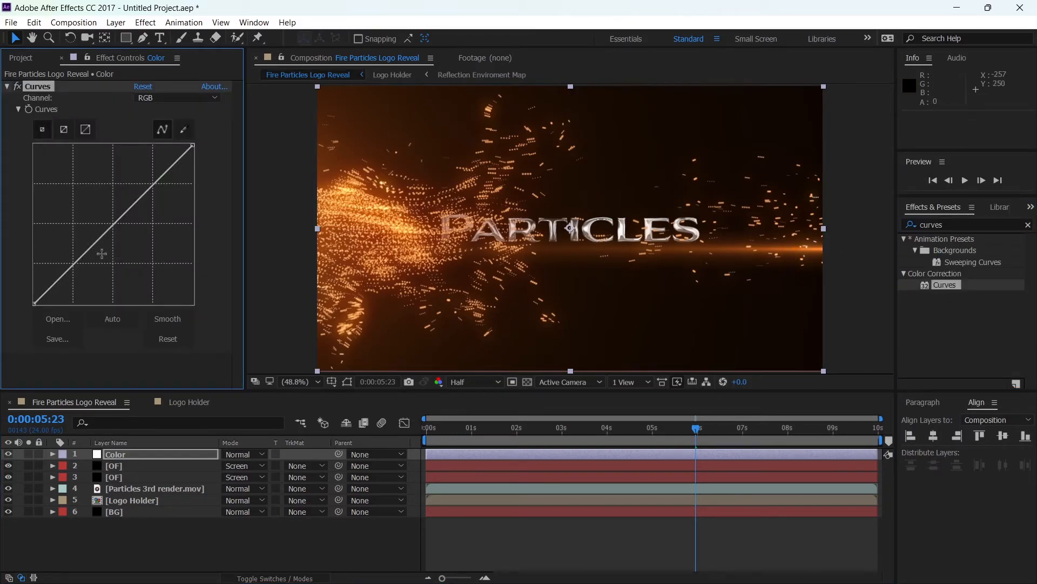
pyautogui.moveTo(134, 203); pyautogui.dragTo(135, 186)
# Step: At 0:00:03:08, raise the Red curve slightly and lower the Green curve slightly in the upper midtones
pyautogui.click(577, 436)
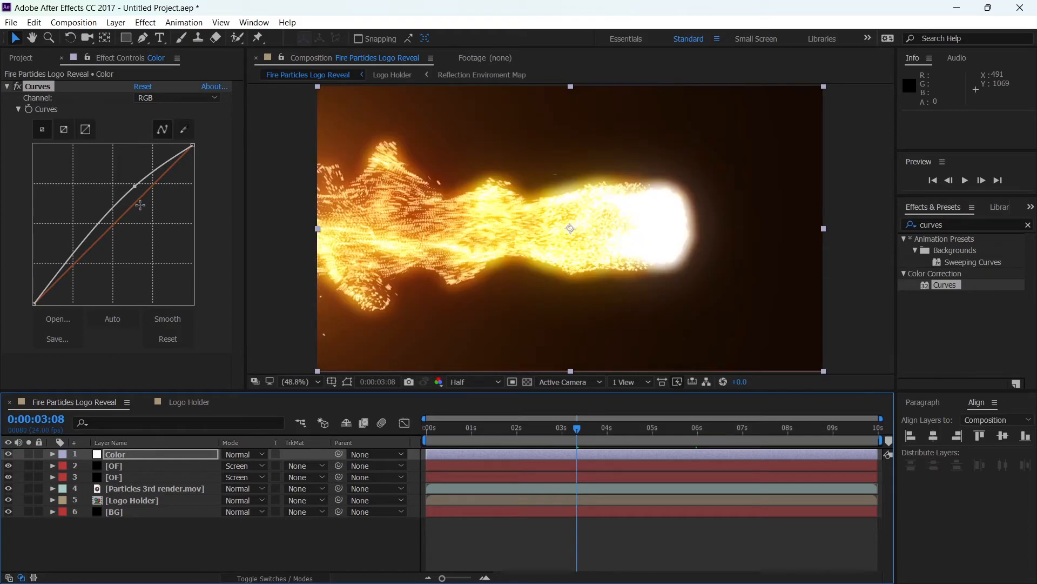
pyautogui.click(147, 97)
pyautogui.click(201, 124)
pyautogui.moveTo(154, 178)
pyautogui.mouseDown()
pyautogui.moveTo(157, 192)
pyautogui.moveTo(151, 182)
pyautogui.mouseUp()
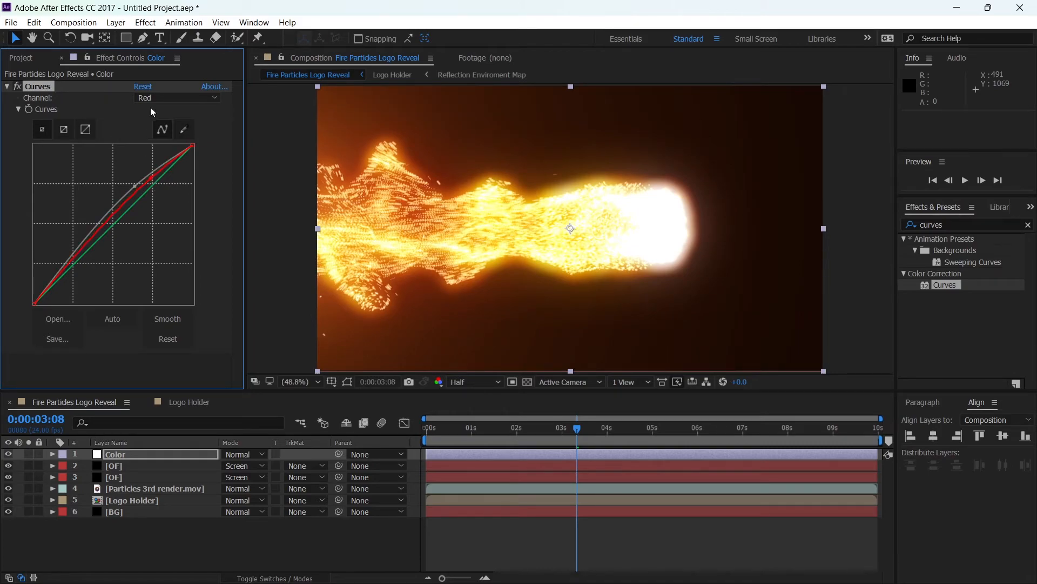
pyautogui.click(164, 98)
pyautogui.click(168, 140)
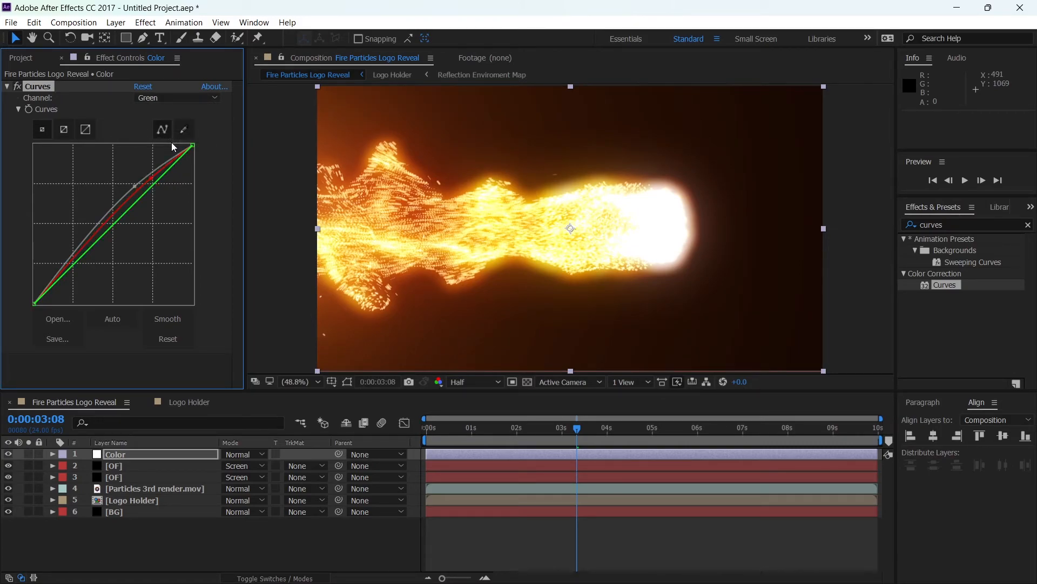
pyautogui.moveTo(151, 187)
pyautogui.mouseDown()
pyautogui.moveTo(162, 194)
pyautogui.moveTo(157, 187)
pyautogui.mouseUp()
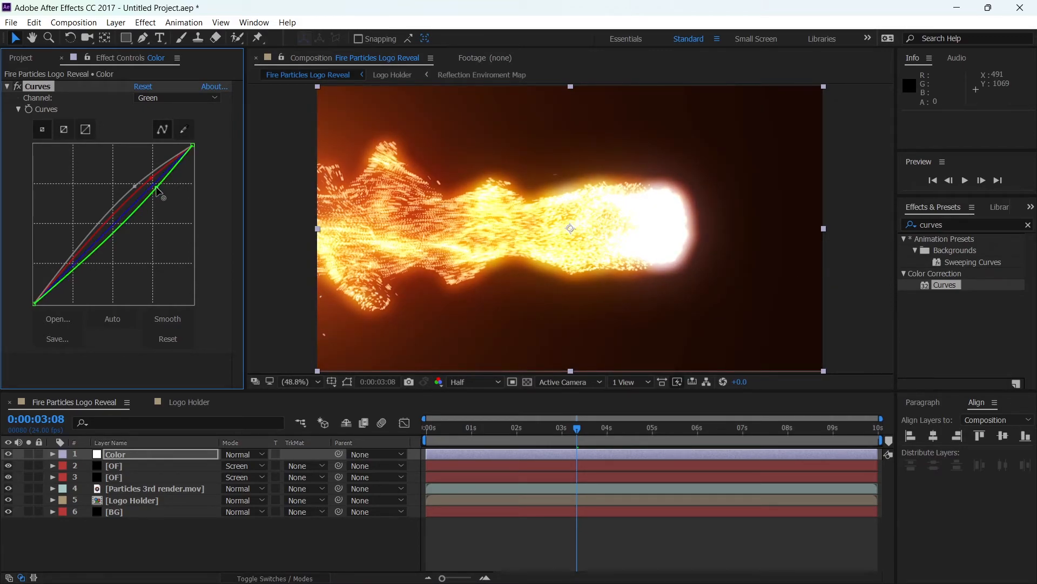
# Step: Lower the Blue curve in the upper midtones and fine-tune the Green, Red and RGB curve points
pyautogui.click(162, 97)
pyautogui.click(166, 156)
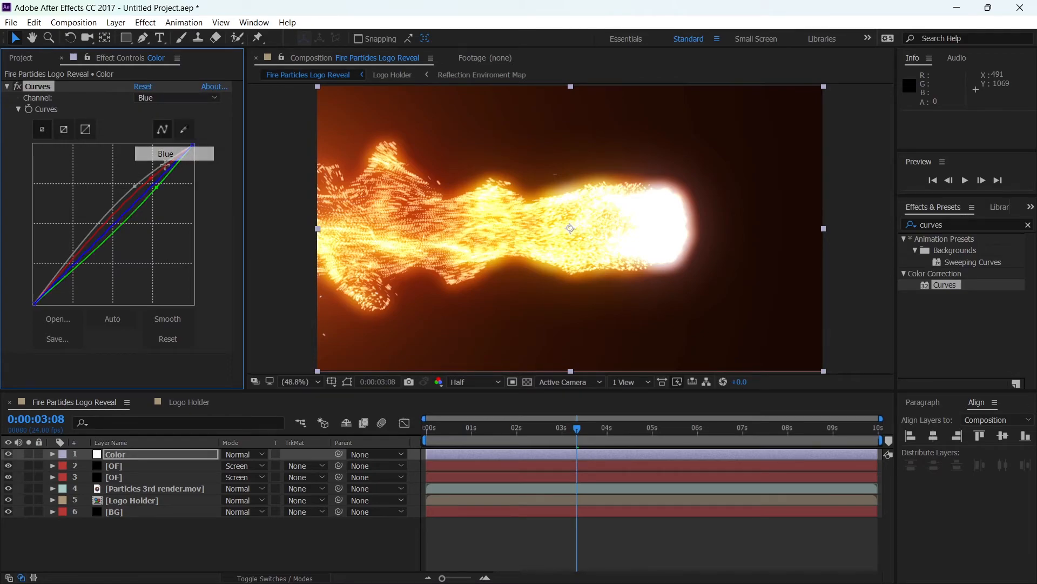
pyautogui.moveTo(153, 197); pyautogui.dragTo(152, 203)
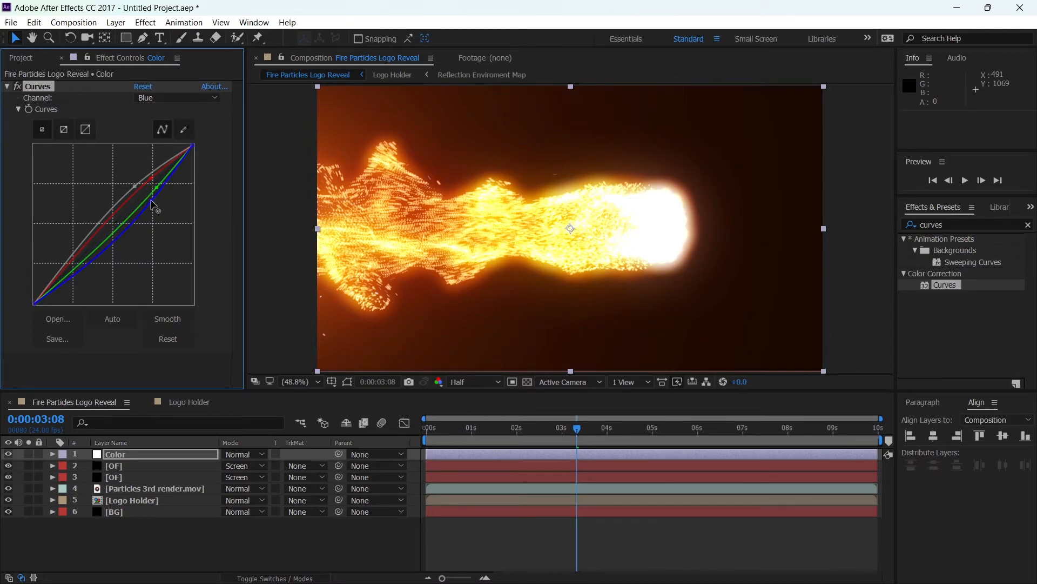
pyautogui.click(157, 188)
pyautogui.click(152, 181)
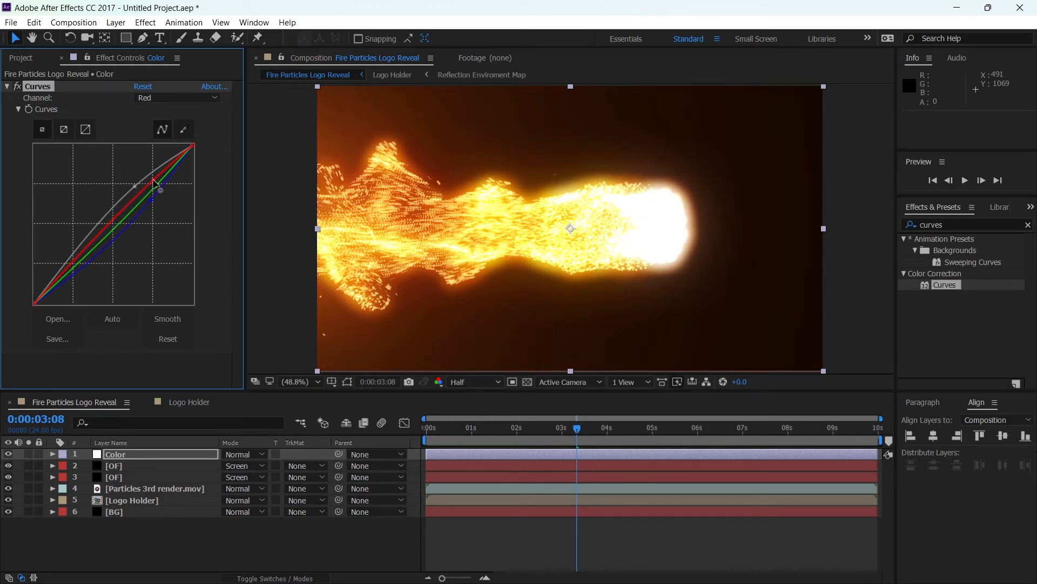
pyautogui.moveTo(135, 184); pyautogui.dragTo(136, 186)
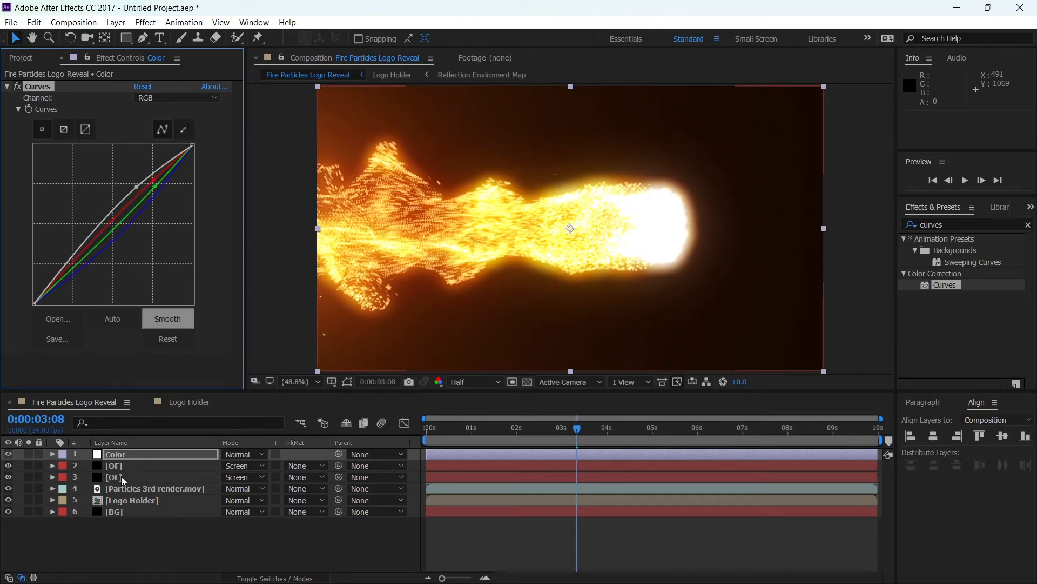
# Step: Toggle the Color layer's visibility off and on to compare the grade, and check the animation at other times
pyautogui.click(8, 454)
pyautogui.click(8, 454)
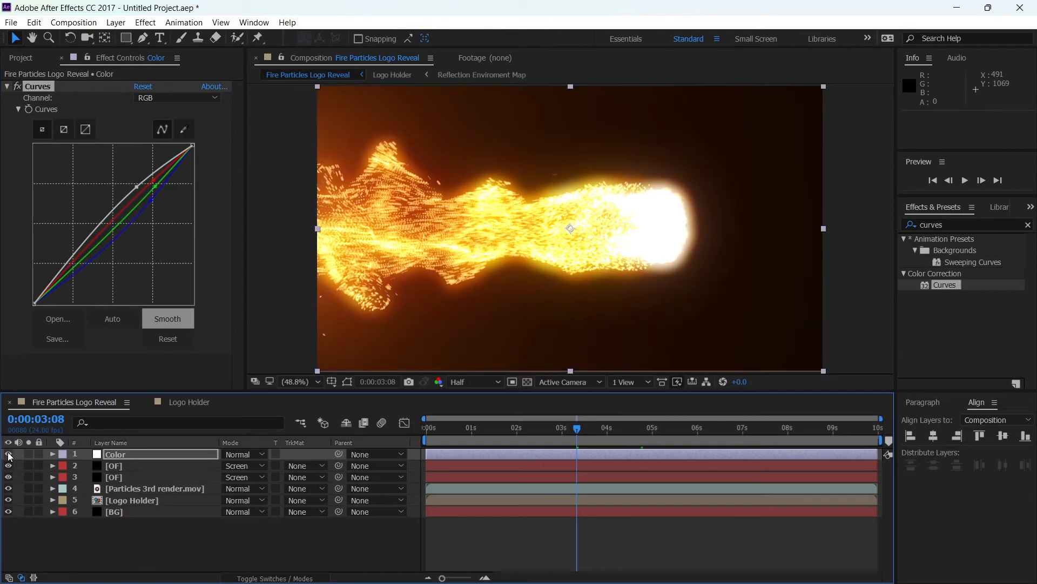
pyautogui.moveTo(667, 434); pyautogui.dragTo(261, 541)
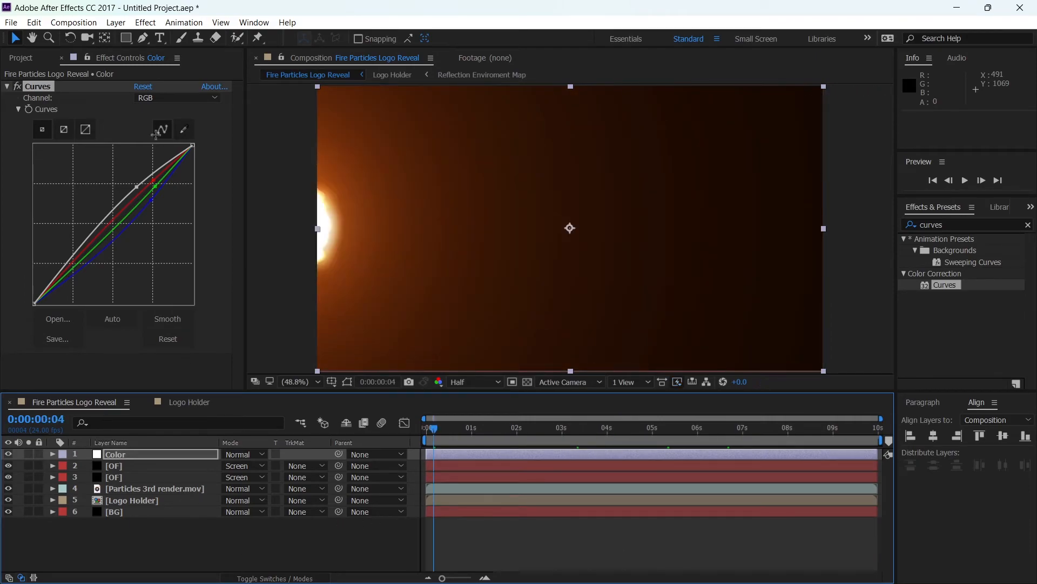
# Step: Create a black 1920 x 1080 px solid named FHD on top of the layer stack
pyautogui.click(126, 23)
pyautogui.moveTo(335, 37)
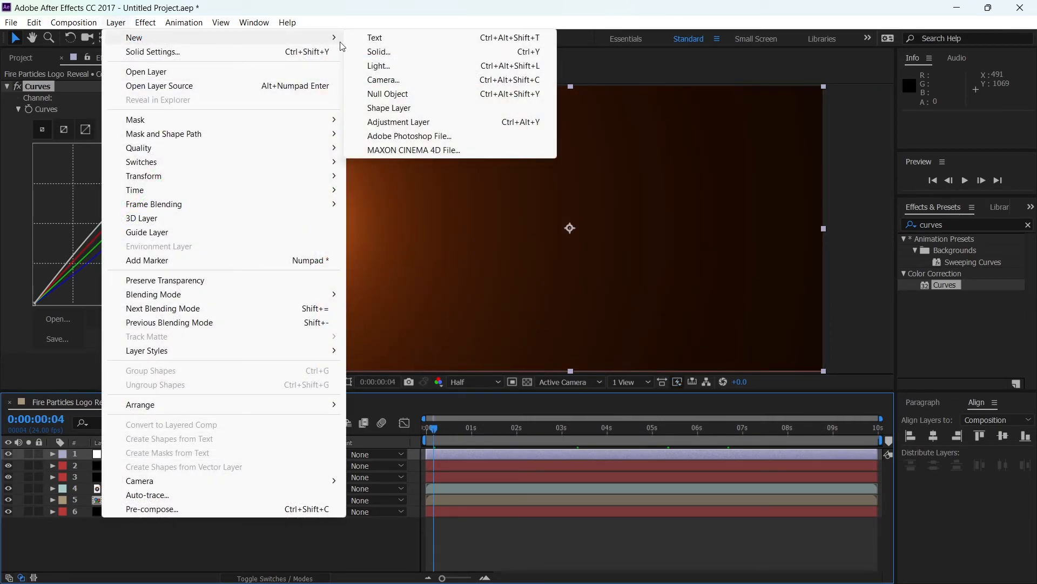
pyautogui.click(384, 54)
pyautogui.write('VIG')
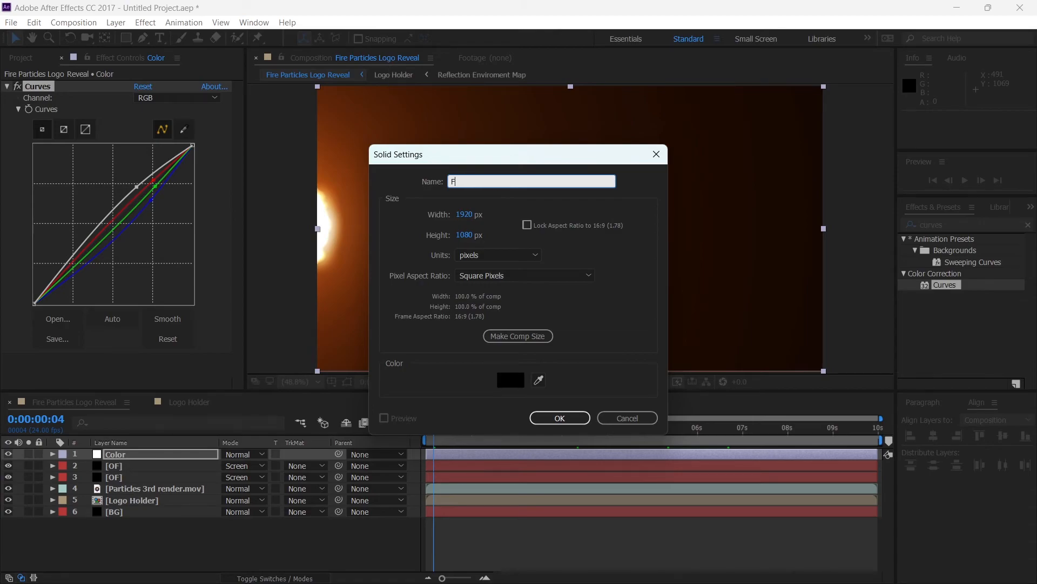
pyautogui.press('Return')
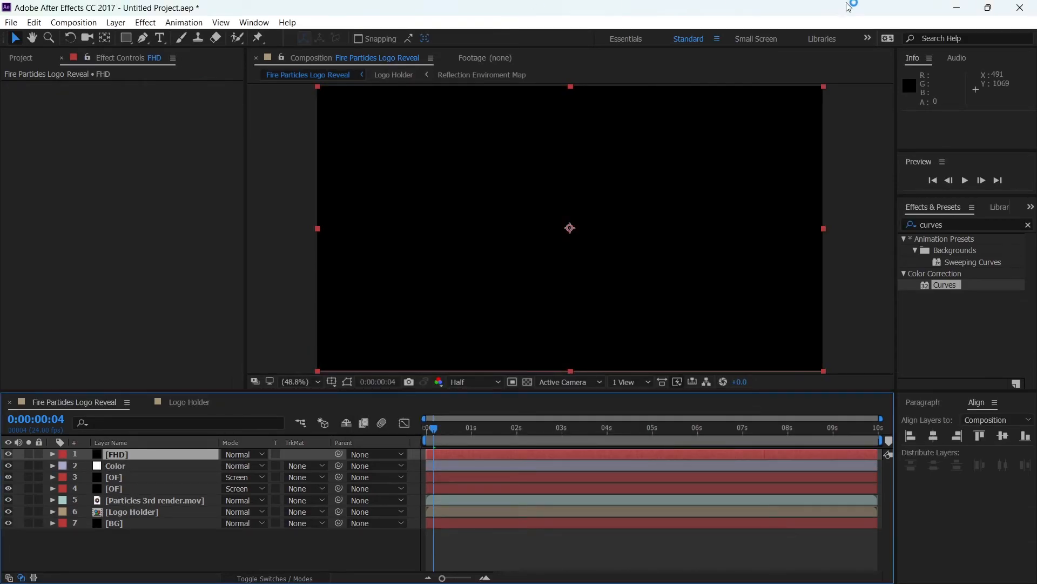
# Step: Find the CC Jaws transition effect and apply it to the FHD layer
pyautogui.click(958, 223)
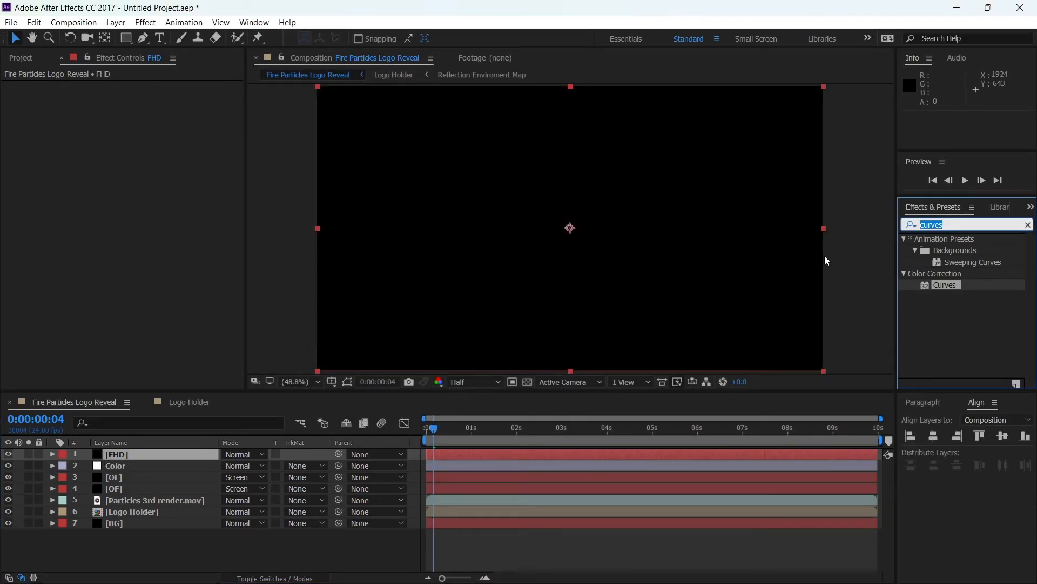
pyautogui.write('cc jaws')
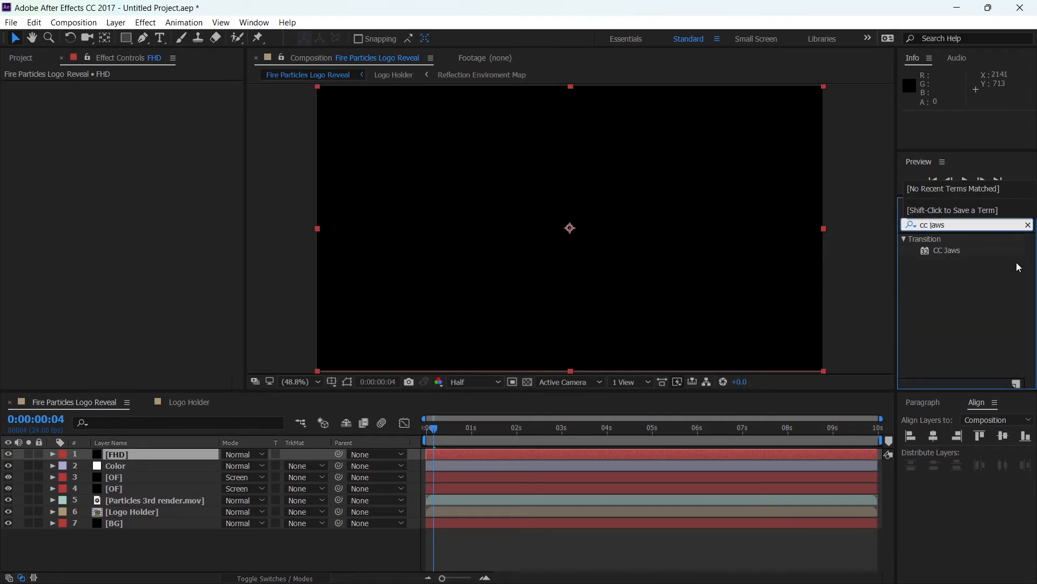
pyautogui.click(944, 251)
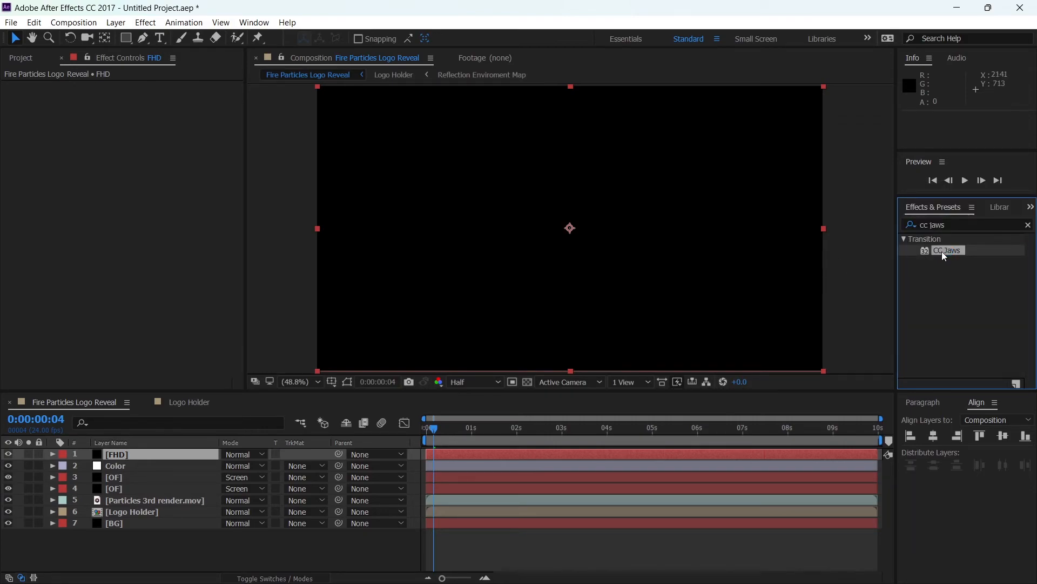
pyautogui.doubleClick(942, 252)
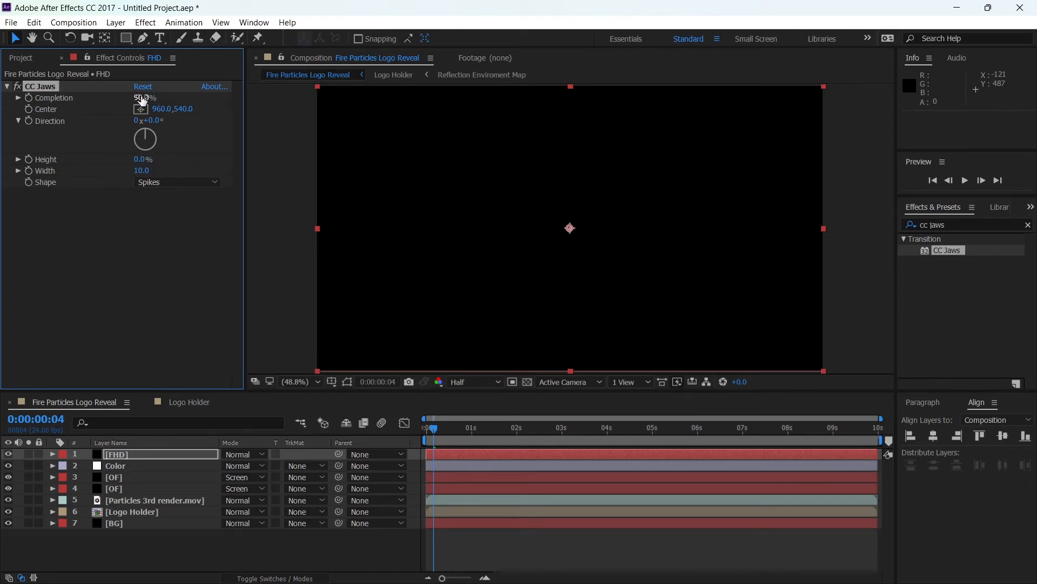
# Step: Set CC Jaws Completion to 90% for letterbox bars and preview the composition from 0:00:00:00
pyautogui.moveTo(142, 99); pyautogui.dragTo(143, 106)
pyautogui.moveTo(434, 428); pyautogui.dragTo(403, 433)
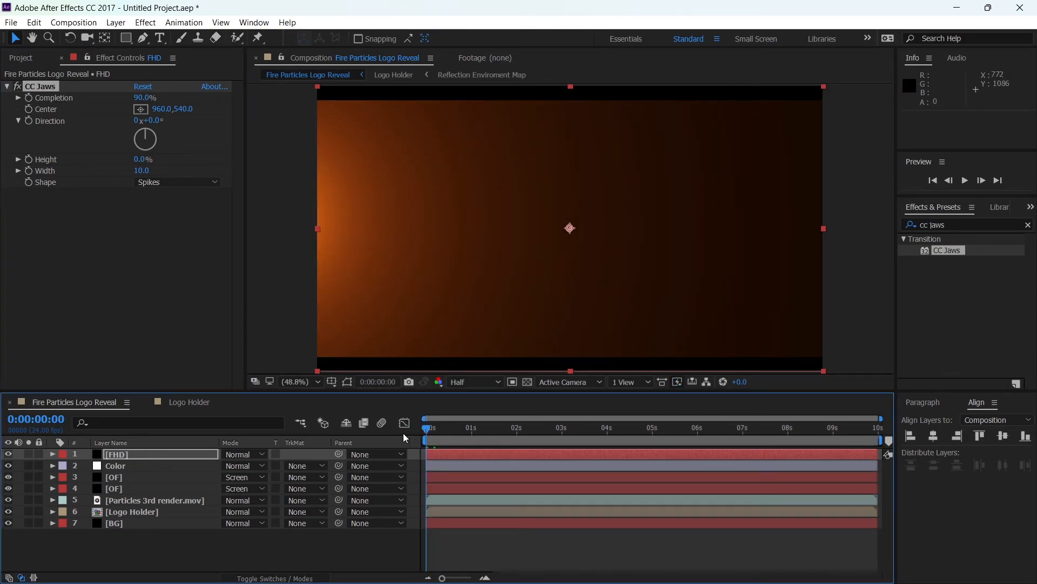
pyautogui.press('space')
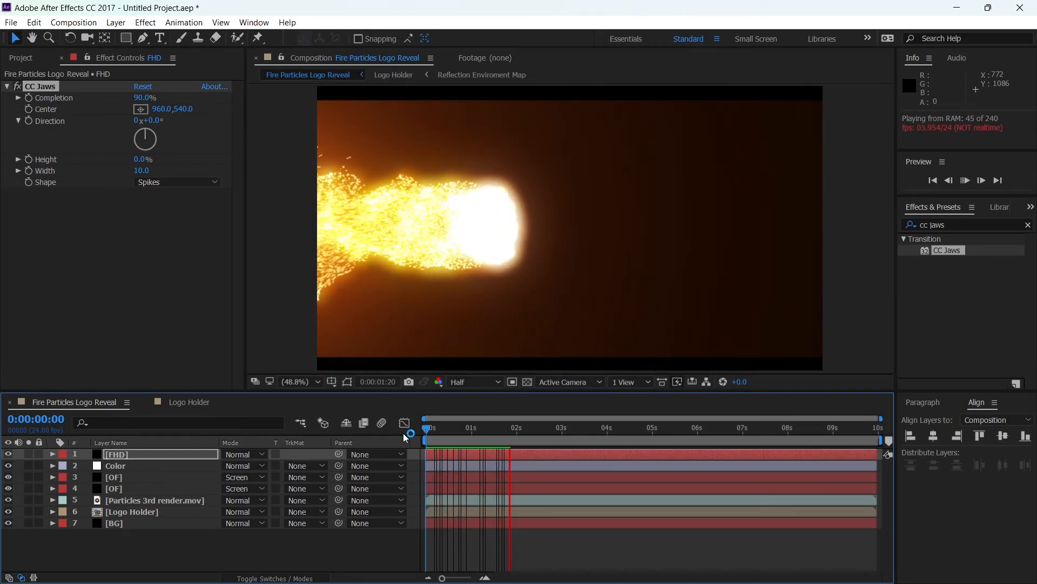